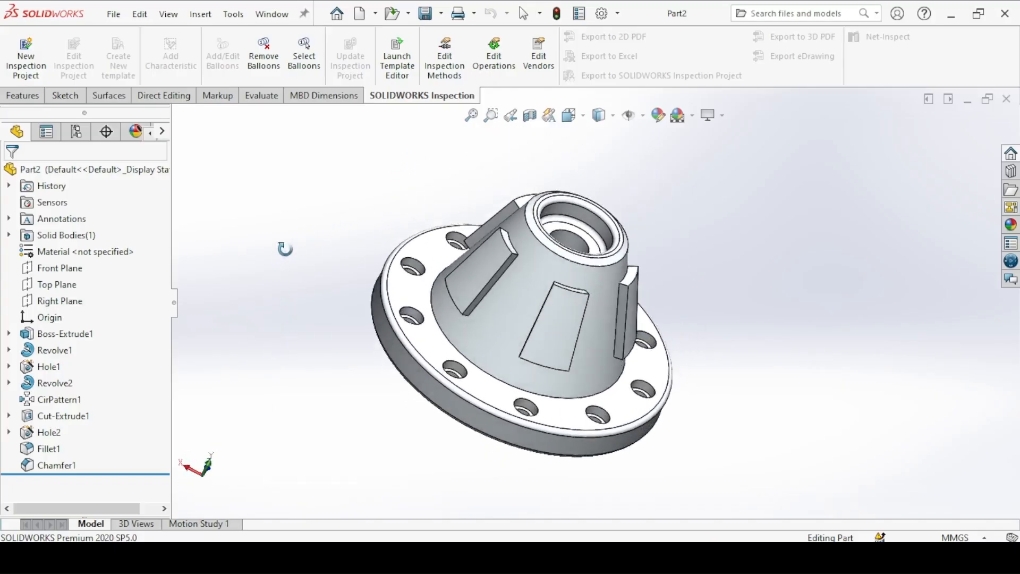
# - Create a drawing from the flanged hub model Part1 on a standard A2 (ISO) sheet with its sheet format displayed
pyautogui.hotkey('ctrl', '7')
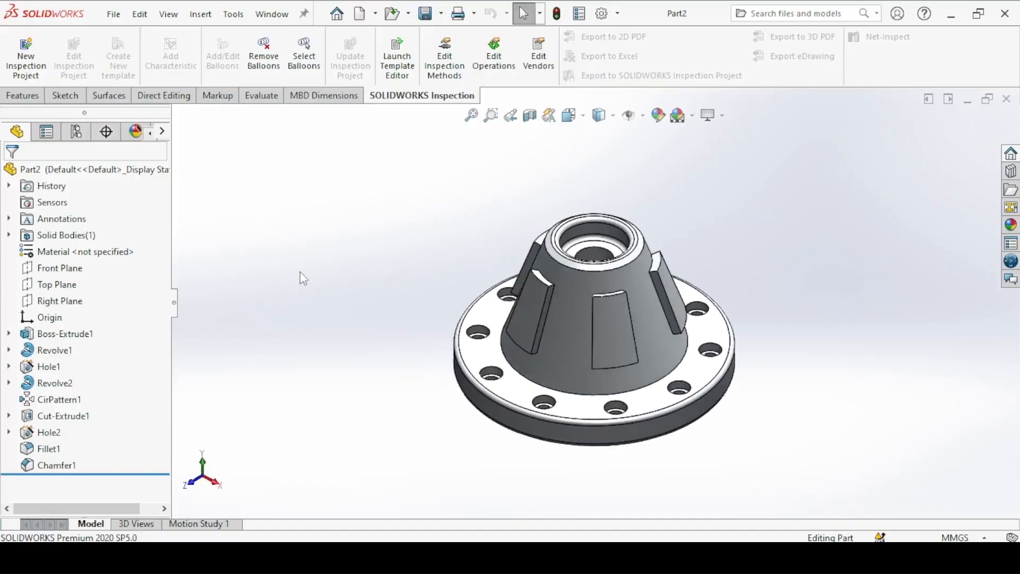
pyautogui.click(361, 557)
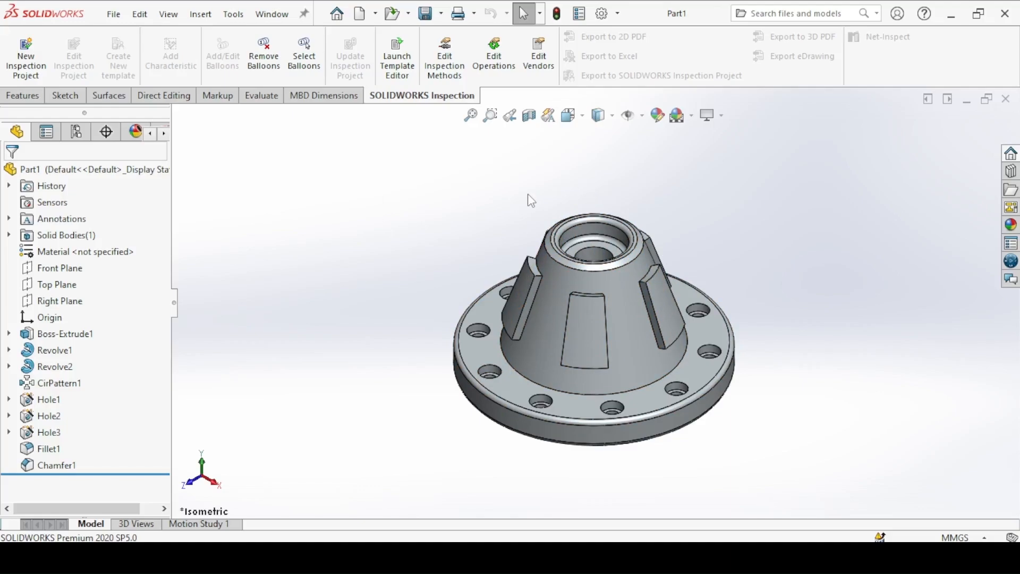
pyautogui.click(376, 14)
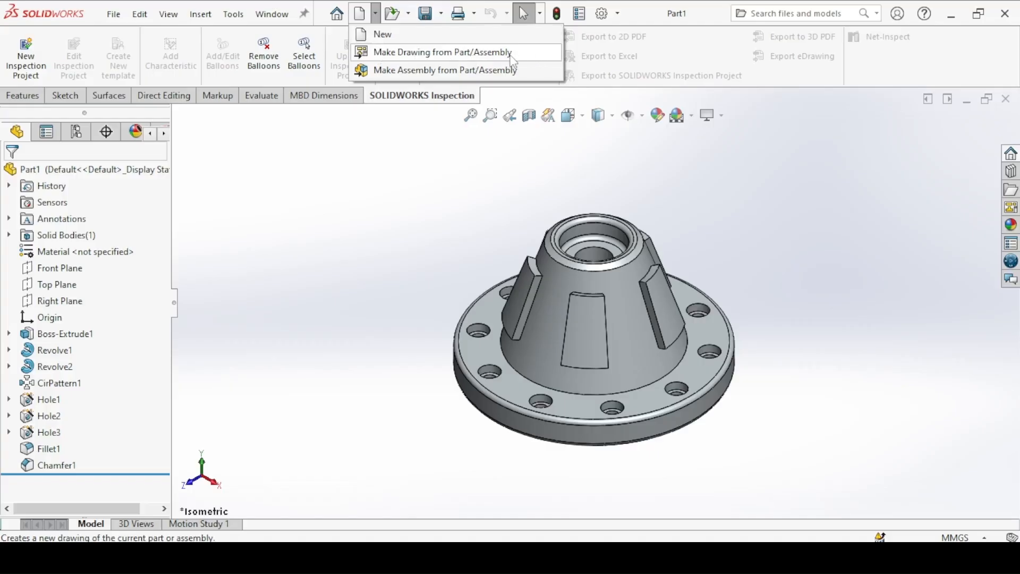
pyautogui.click(370, 55)
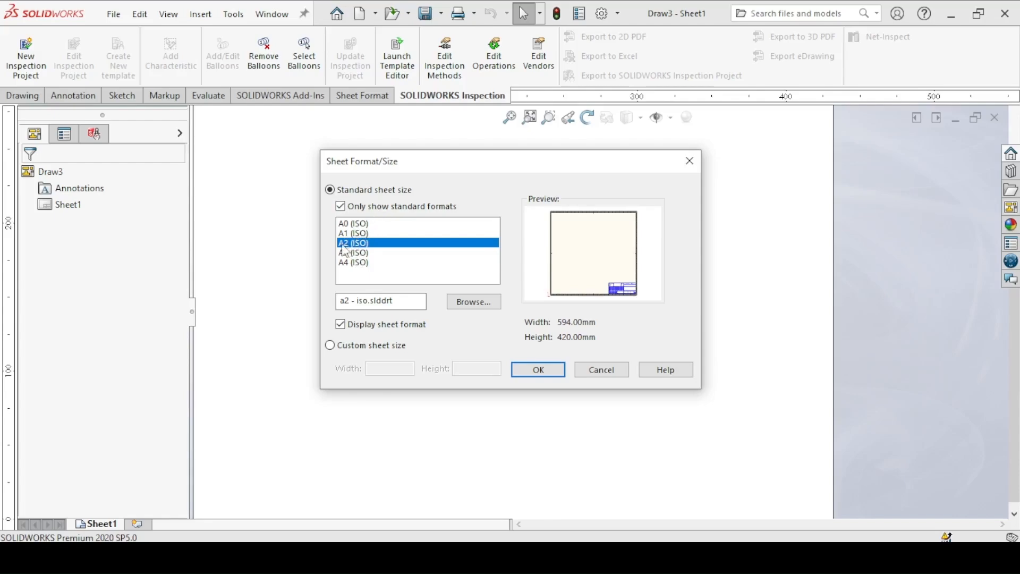
pyautogui.click(531, 372)
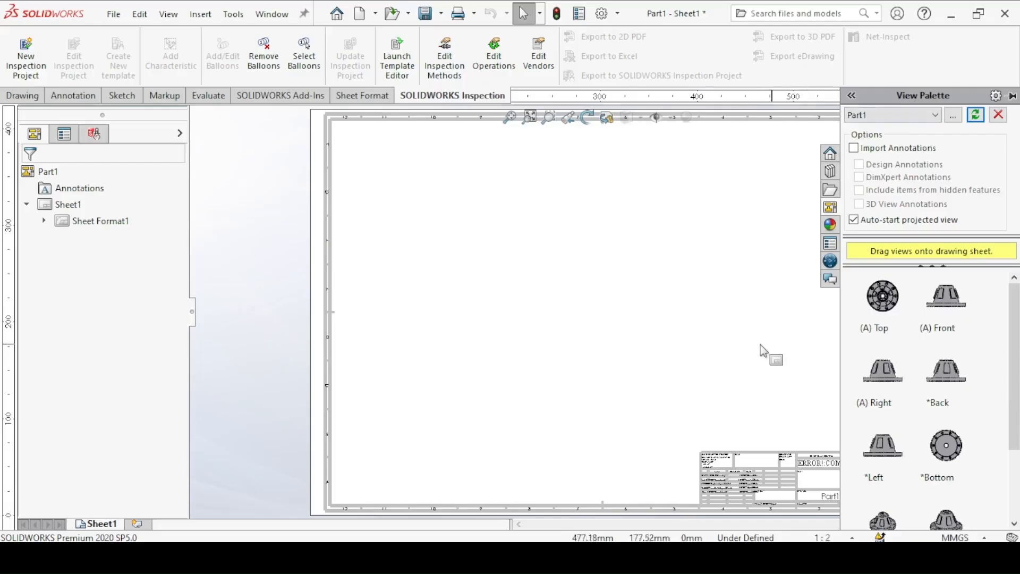
pyautogui.click(570, 280)
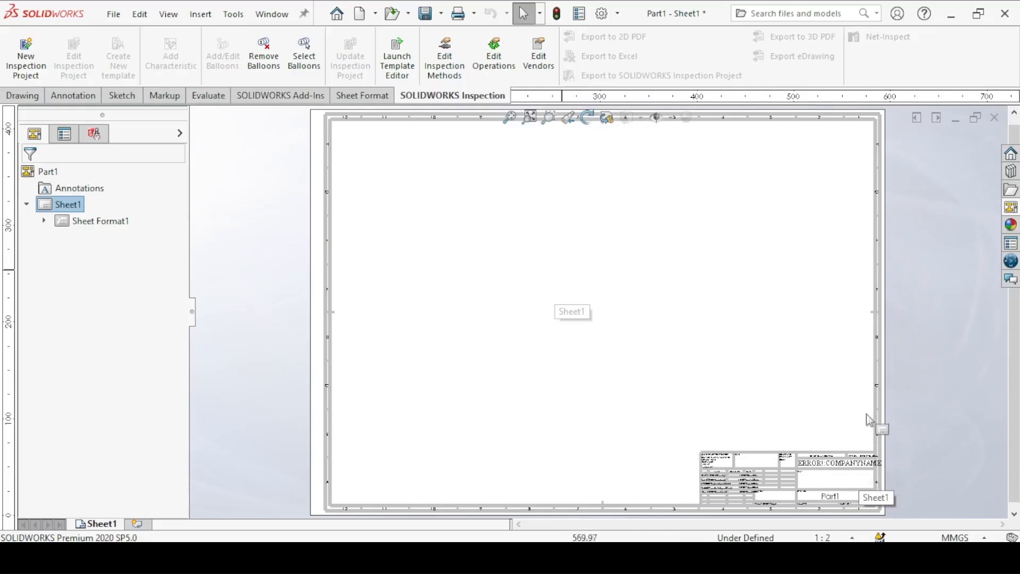
# - Edit the sheet format and replace the title block's description note with "SOLIDWORKS 2D DRAWING"
pyautogui.rightClick(740, 215)
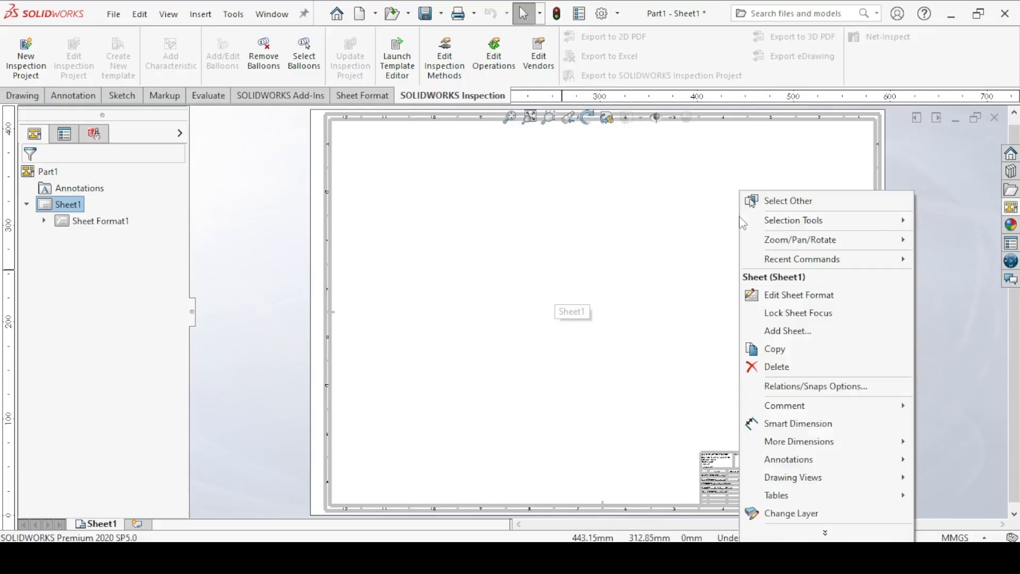
pyautogui.click(765, 296)
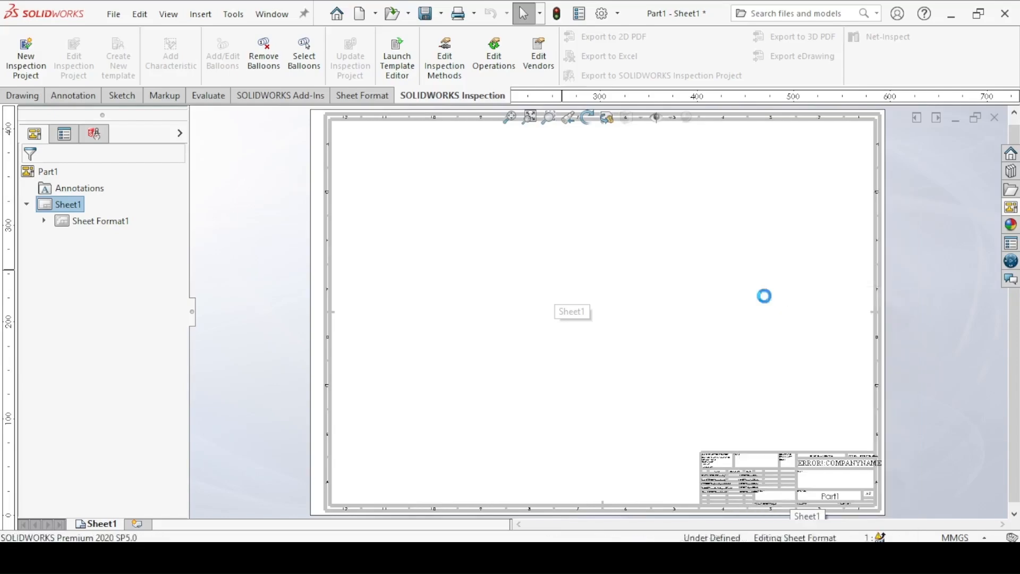
pyautogui.doubleClick(835, 481)
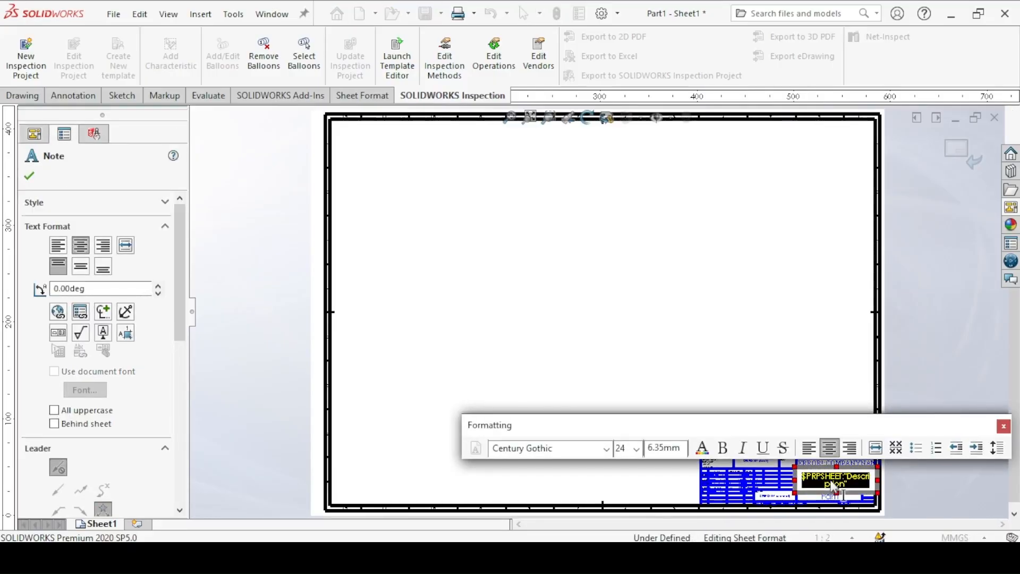
pyautogui.write('SOLI')
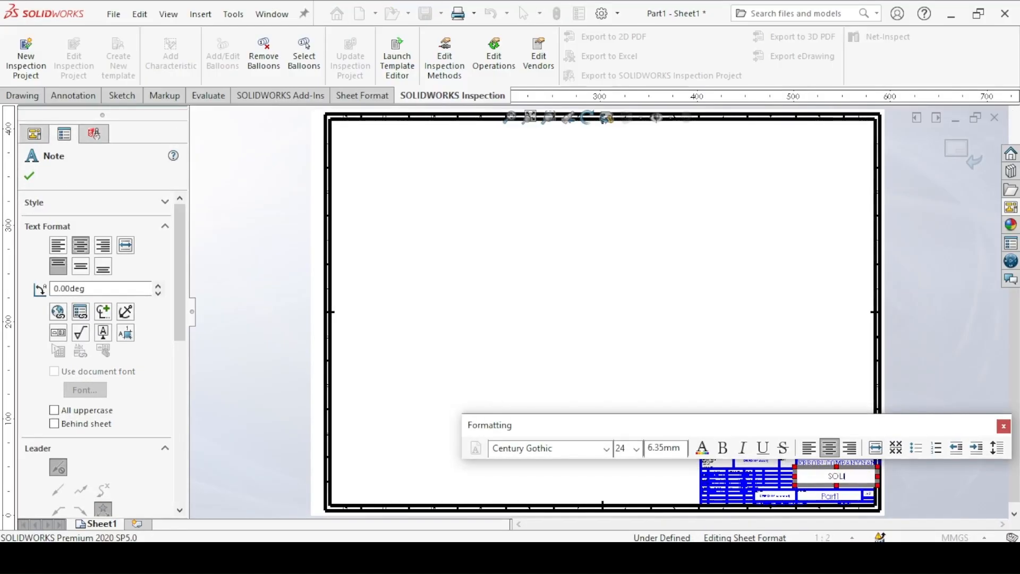
pyautogui.write('DWORKS 2D DRAWING')
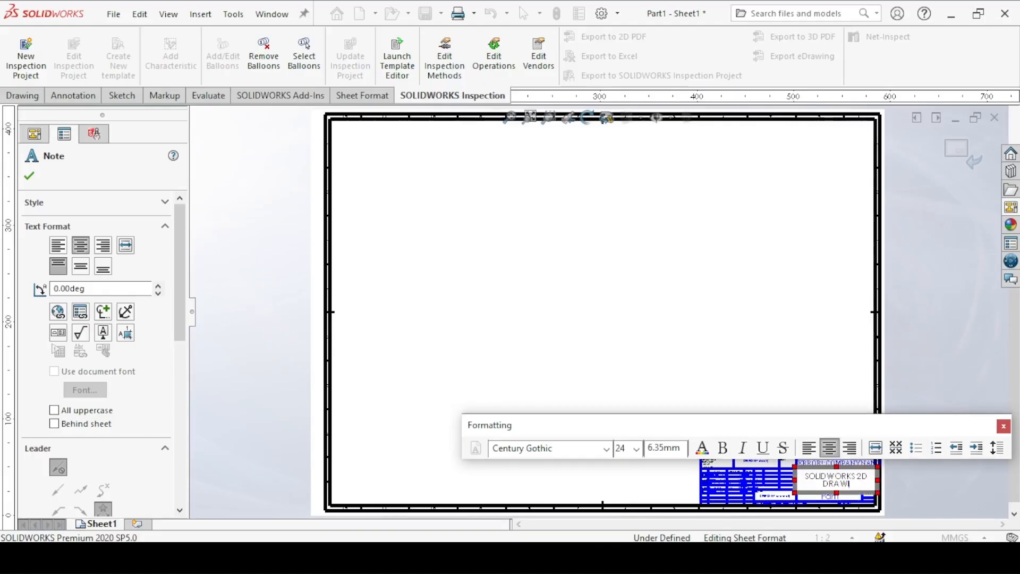
pyautogui.click(770, 320)
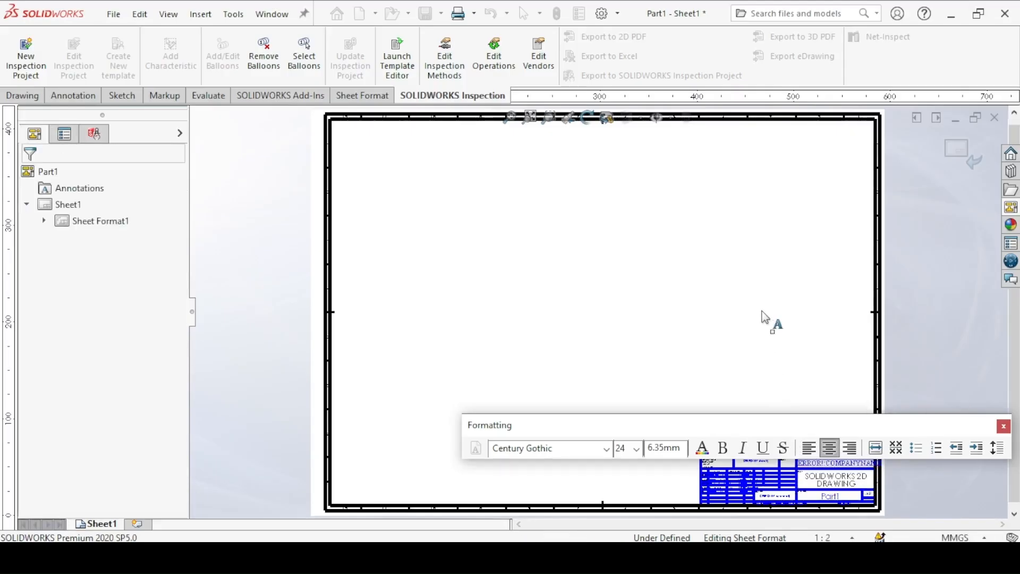
pyautogui.click(958, 153)
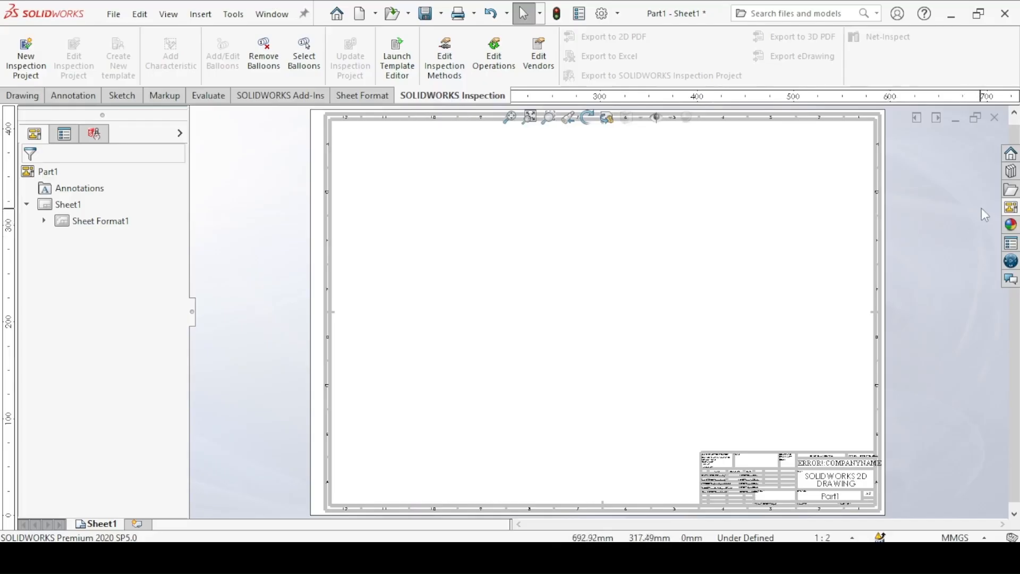
# - Refresh the available model views and place the isometric view in the sheet's upper right area
pyautogui.click(1012, 209)
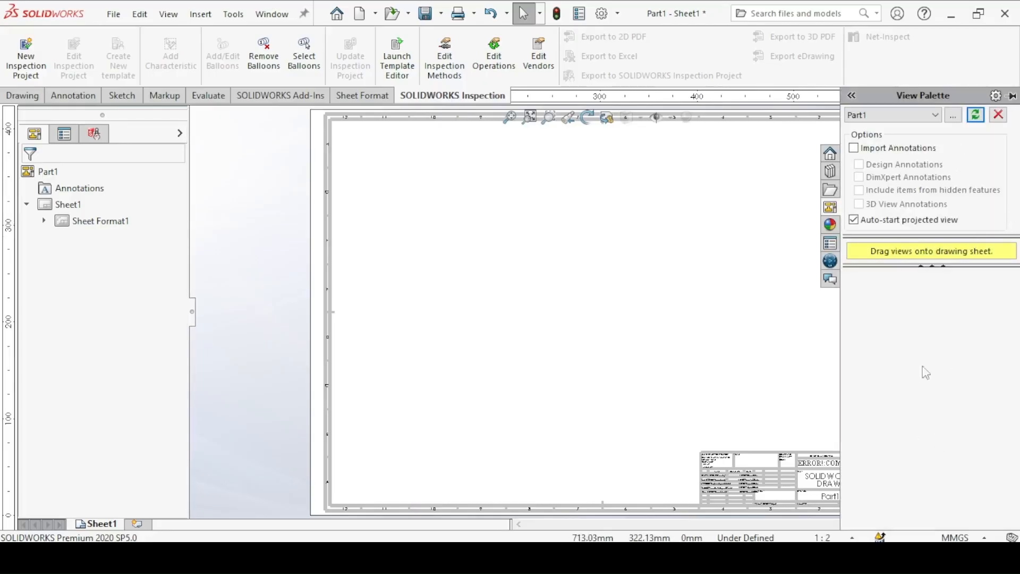
pyautogui.click(976, 115)
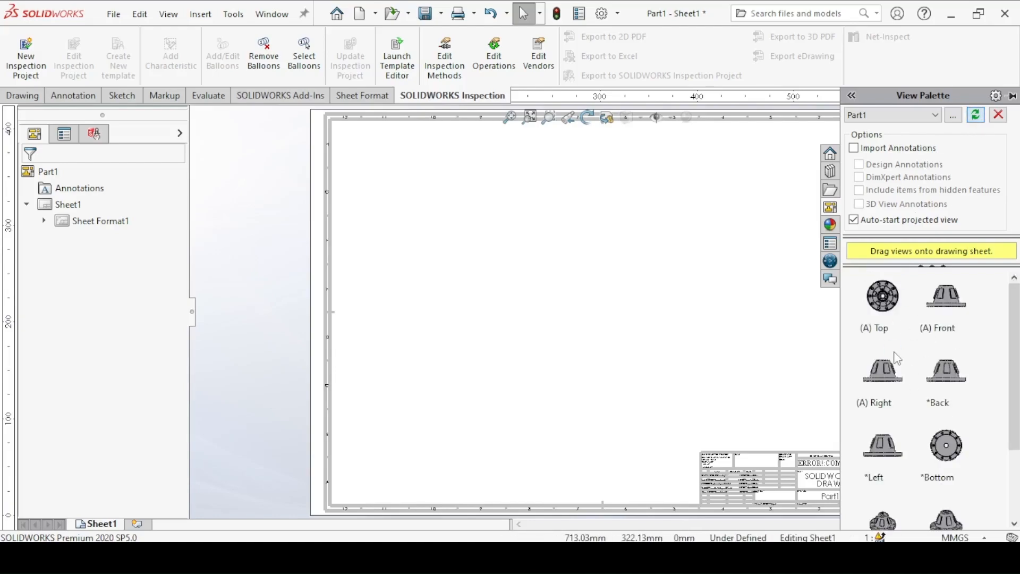
pyautogui.scroll(-3, 1009, 338)
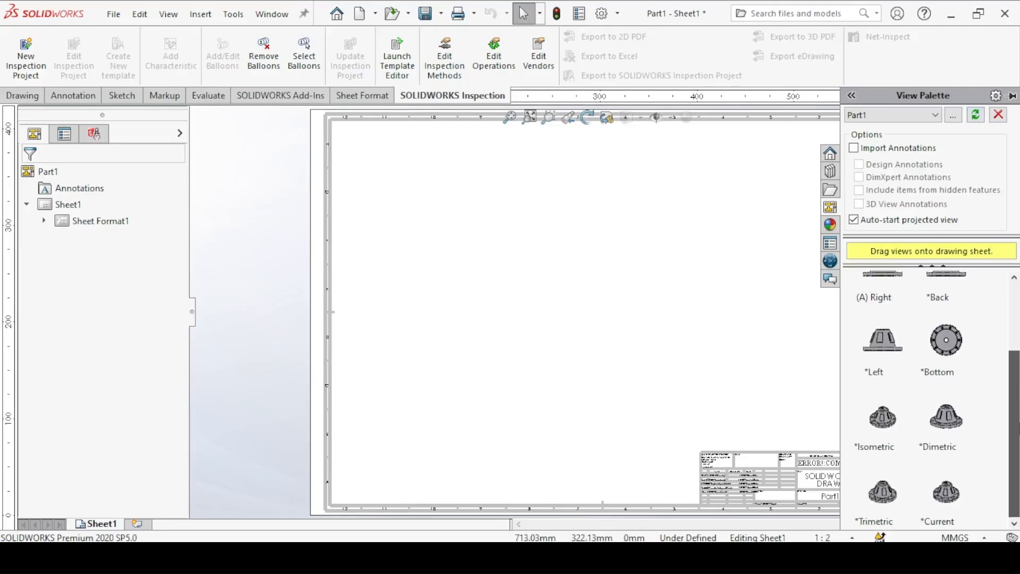
pyautogui.scroll(3, 1010, 338)
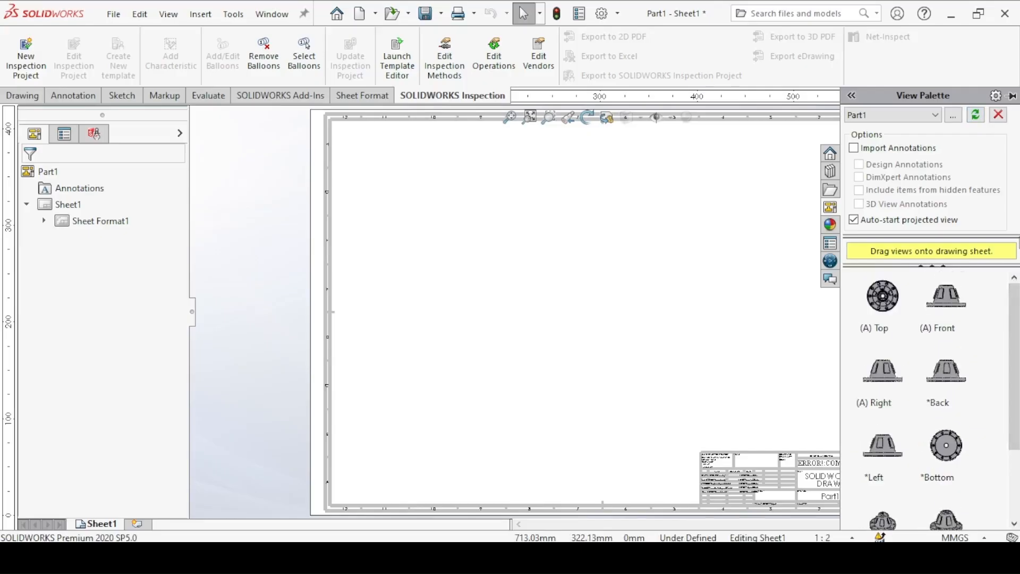
pyautogui.scroll(-3, 1012, 340)
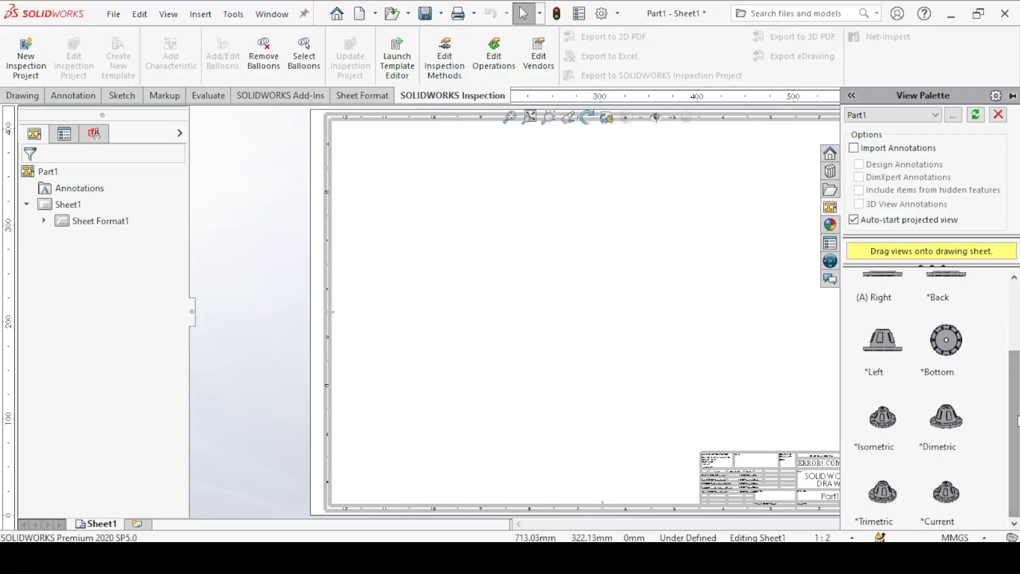
pyautogui.click(883, 419)
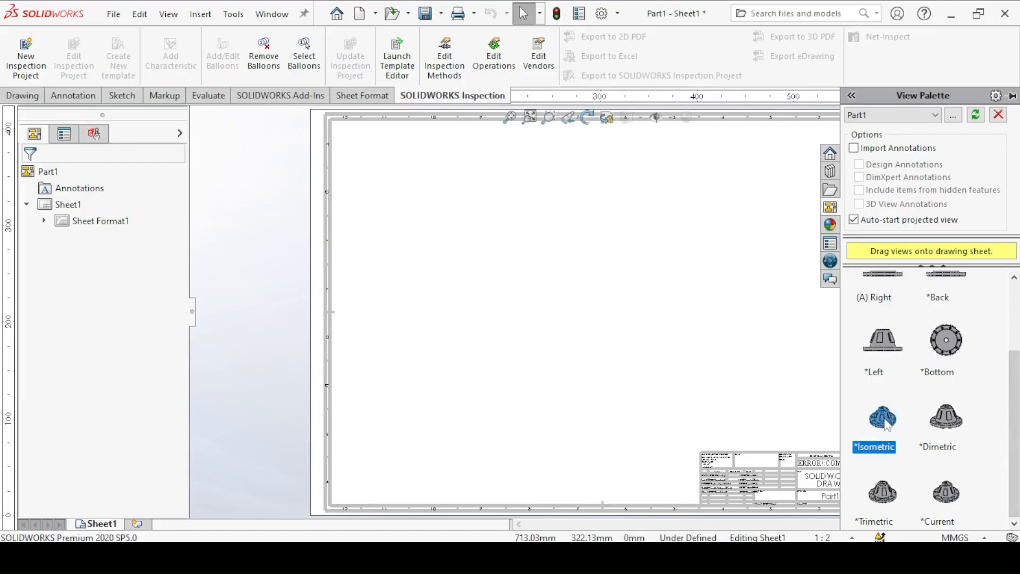
pyautogui.moveTo(885, 418); pyautogui.dragTo(751, 199)
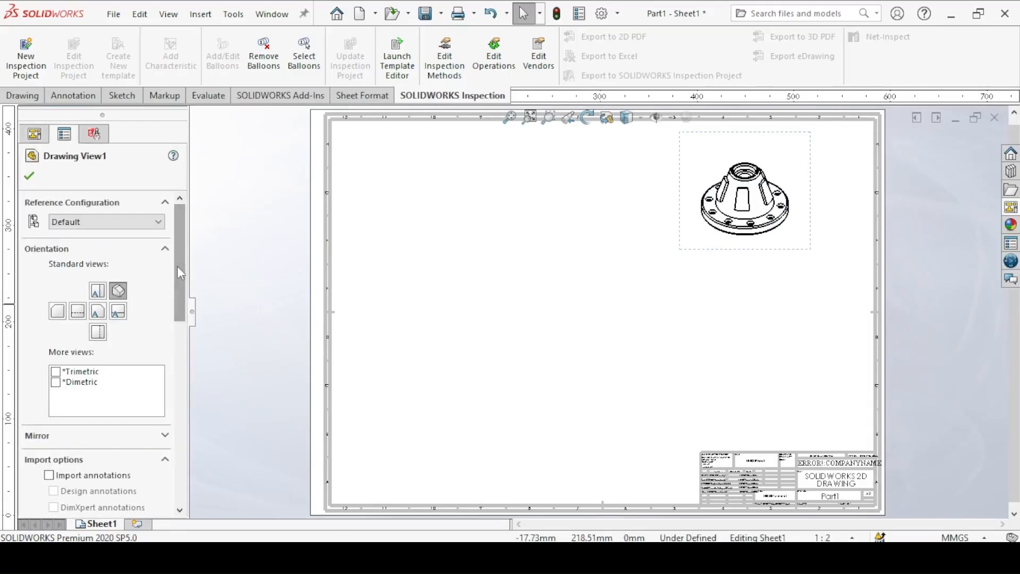
# - Place the top view in the sheet's upper left area without adding any projected views
pyautogui.click(1012, 210)
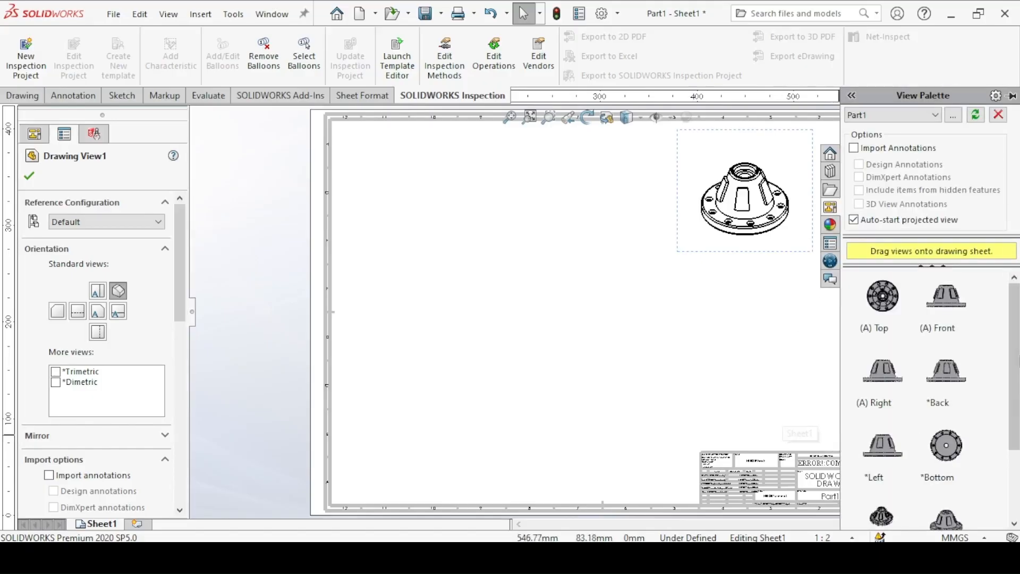
pyautogui.click(885, 298)
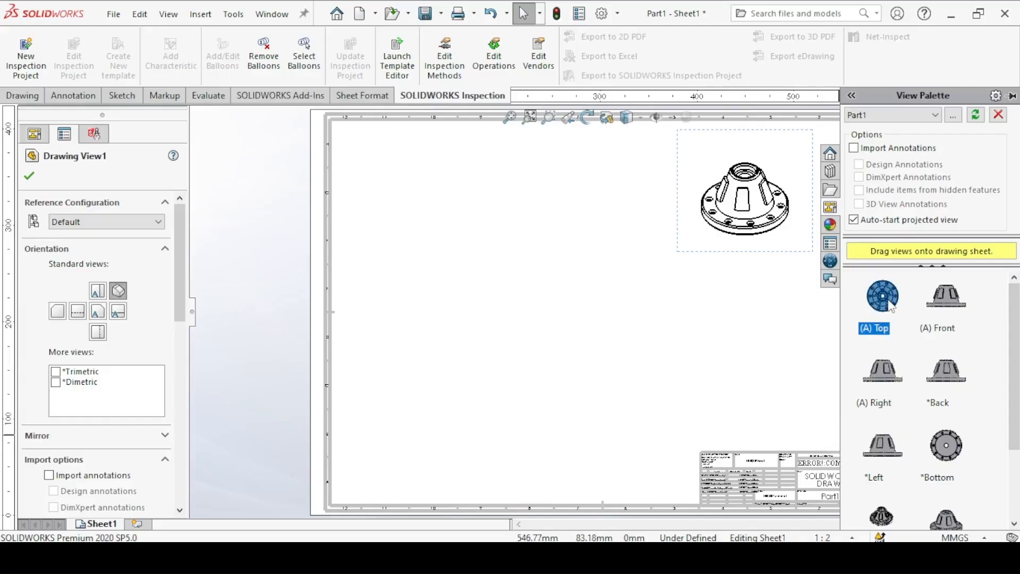
pyautogui.moveTo(892, 305); pyautogui.dragTo(883, 302)
pyautogui.moveTo(795, 283); pyautogui.dragTo(487, 207)
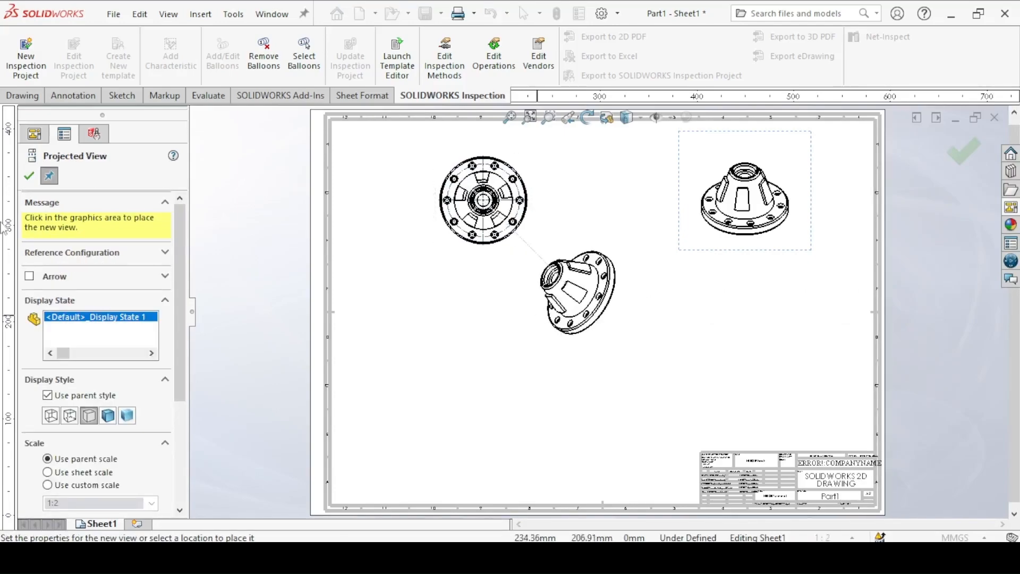
pyautogui.click(29, 178)
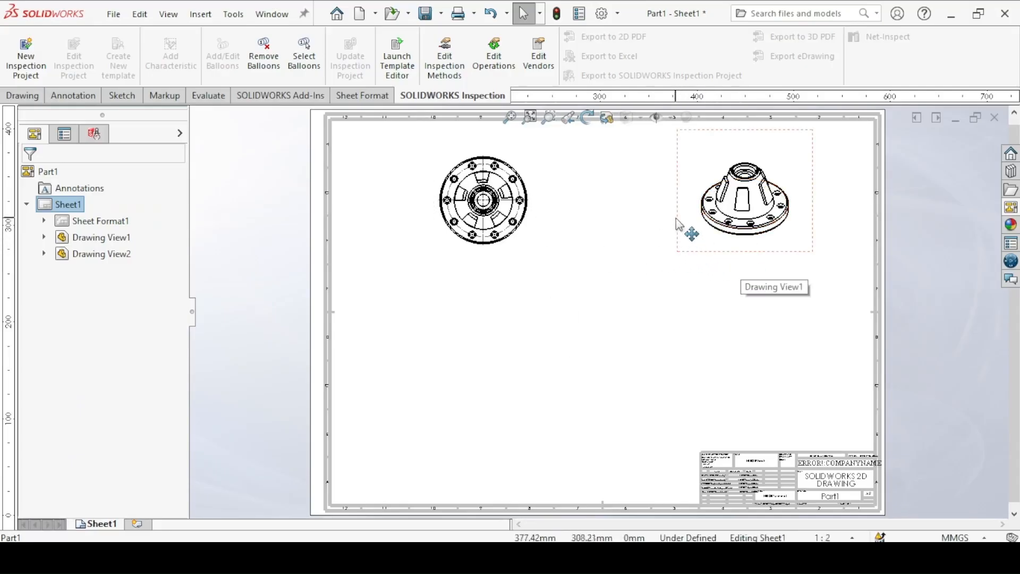
# - Set the isometric view to a custom scale of 1:1.2 and display it shaded with edges in high quality
pyautogui.click(682, 177)
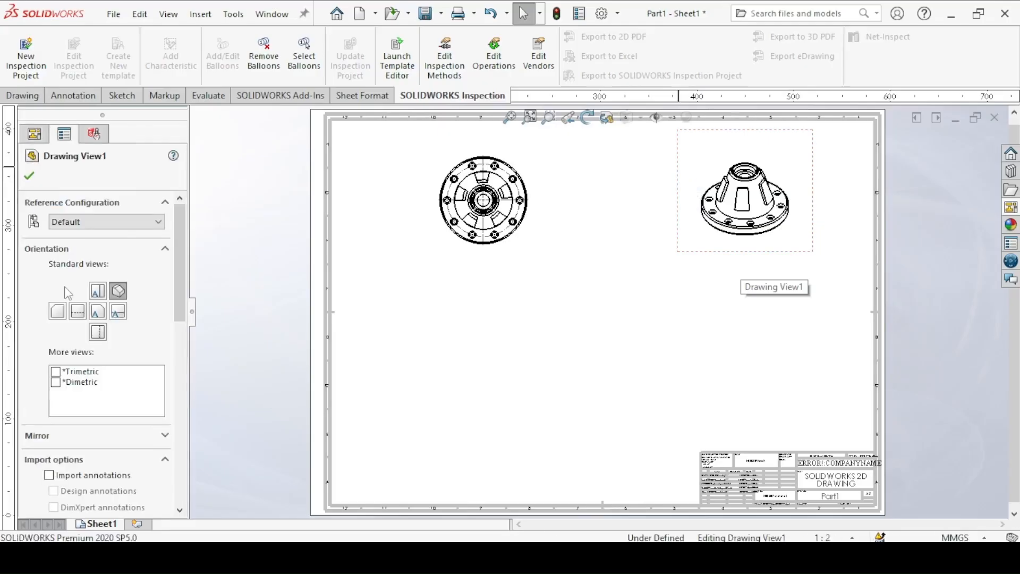
pyautogui.moveTo(182, 228); pyautogui.dragTo(181, 385)
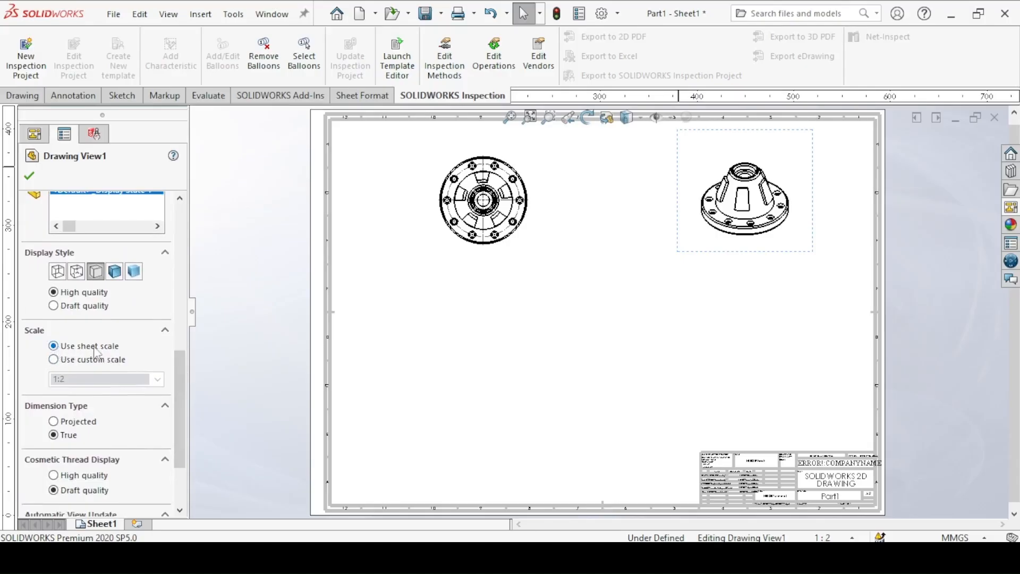
pyautogui.click(53, 359)
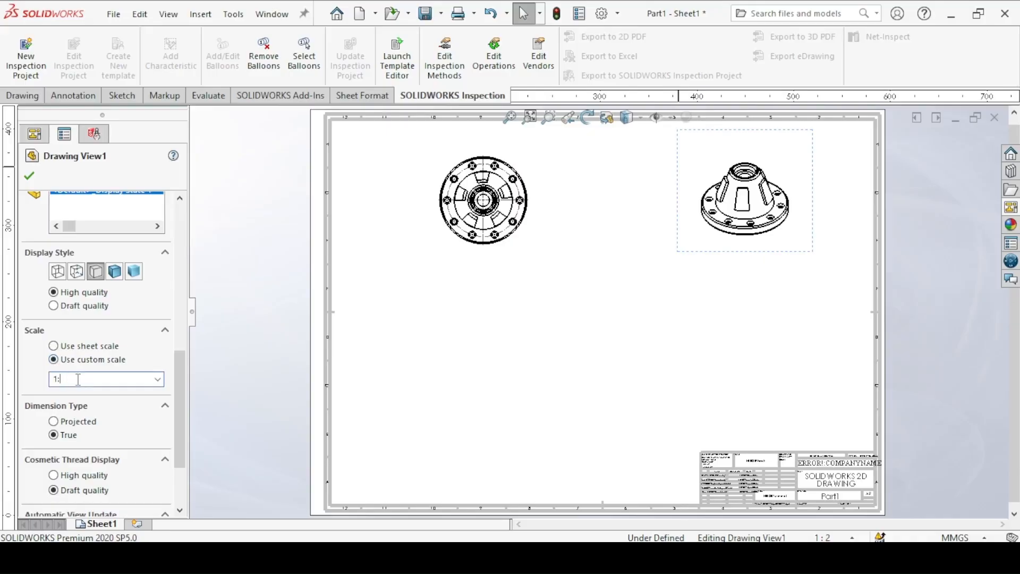
pyautogui.write('1')
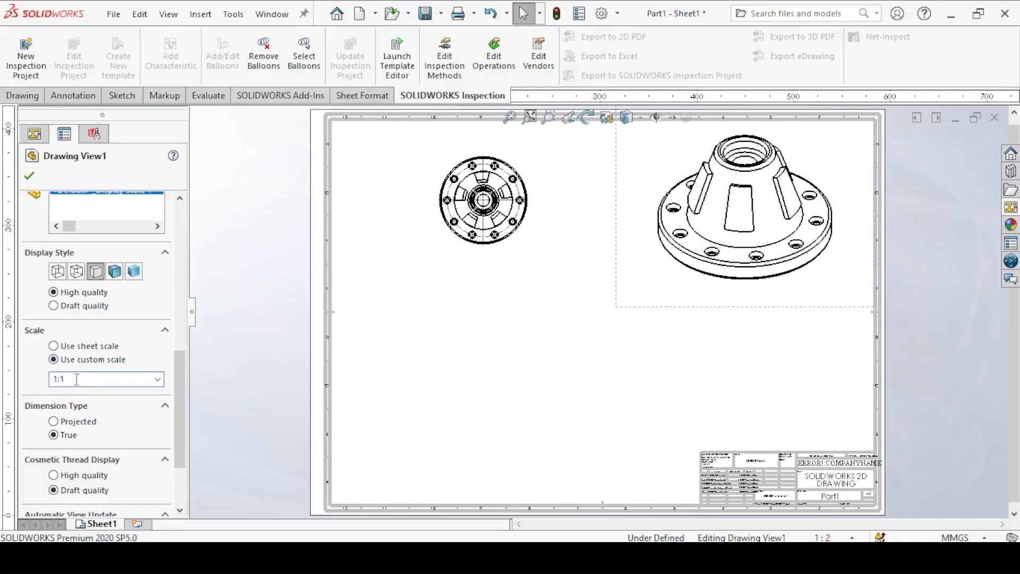
pyautogui.write('.8')
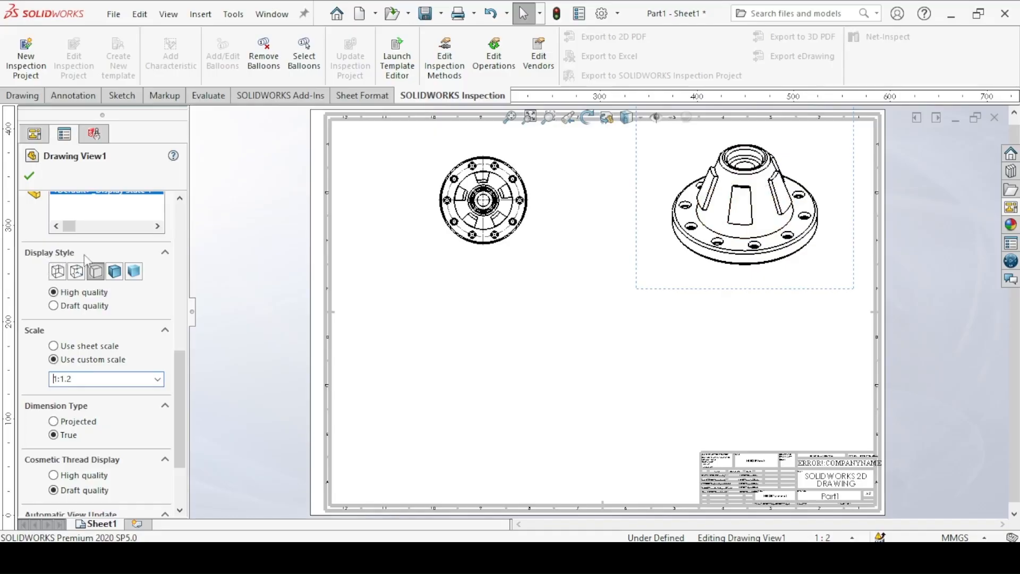
pyautogui.click(114, 272)
pyautogui.click(53, 292)
pyautogui.click(29, 176)
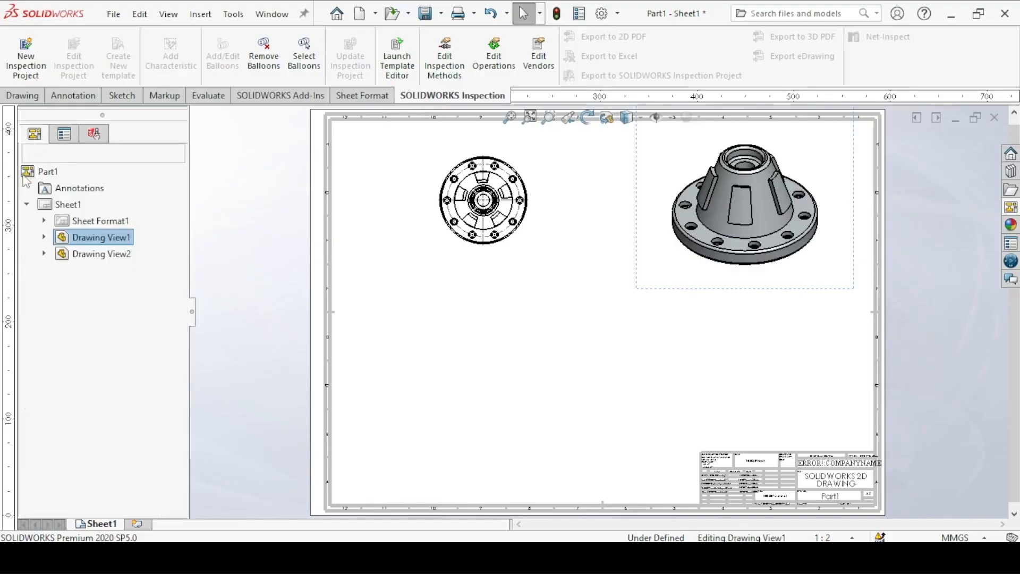
# - Shift the isometric view and the top view slightly down and to the left on the sheet
pyautogui.moveTo(652, 296); pyautogui.dragTo(649, 307)
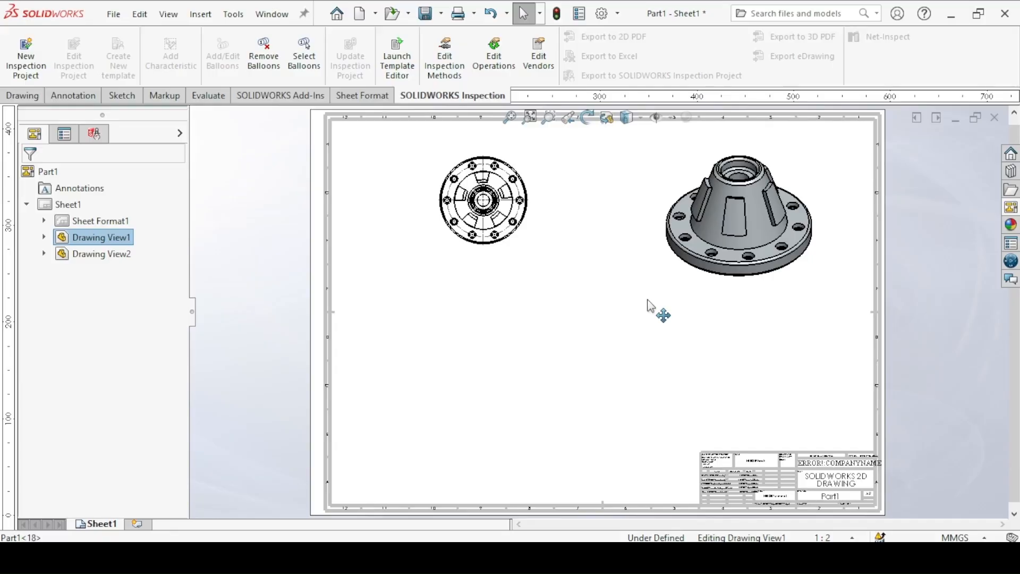
pyautogui.moveTo(648, 300); pyautogui.dragTo(638, 297)
pyautogui.click(251, 266)
pyautogui.moveTo(485, 250); pyautogui.dragTo(479, 270)
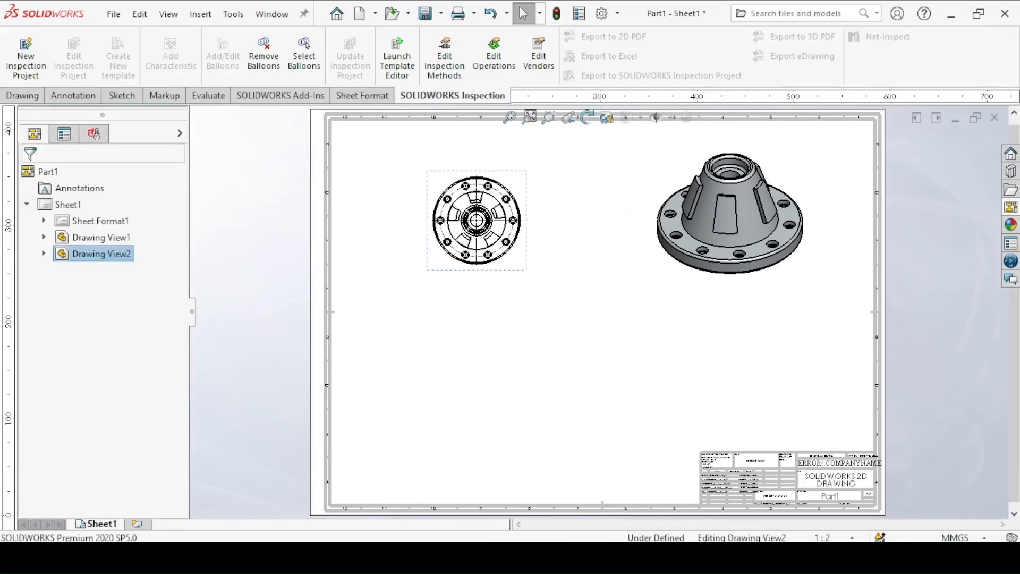
# - Set the top view to a custom scale of 1:1.2
pyautogui.scroll(-10, 178, 237)
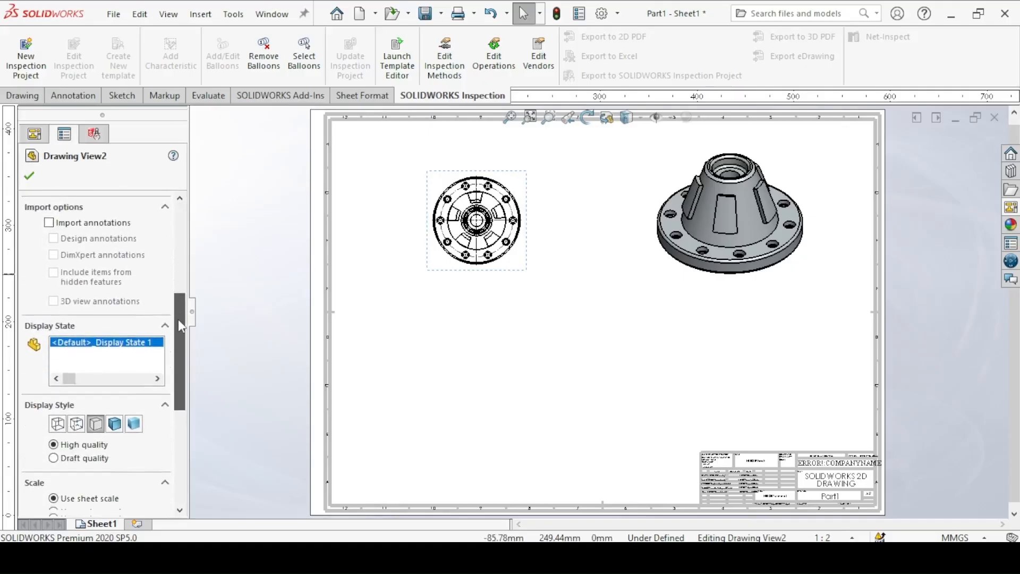
pyautogui.click(54, 405)
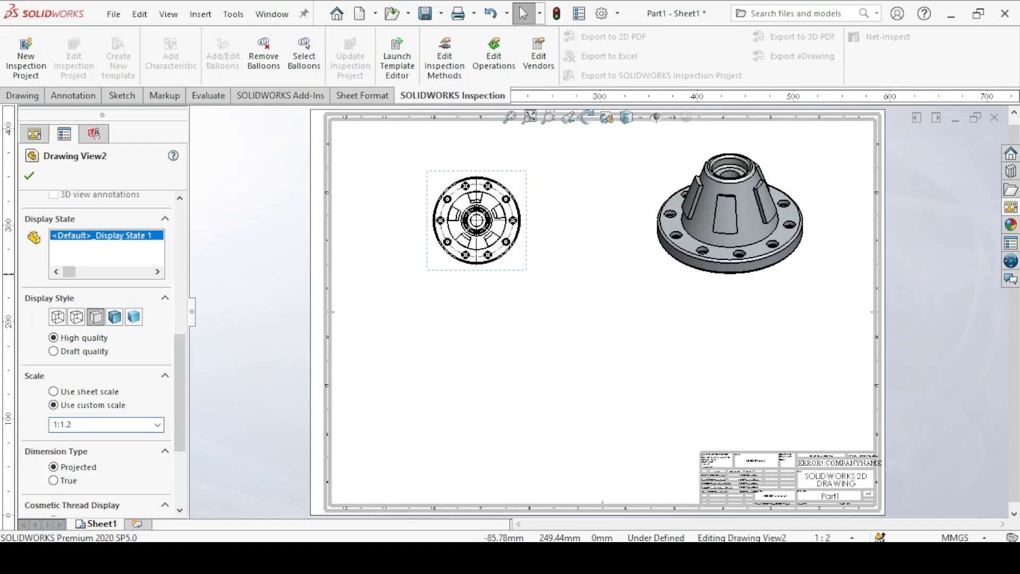
pyautogui.click(29, 176)
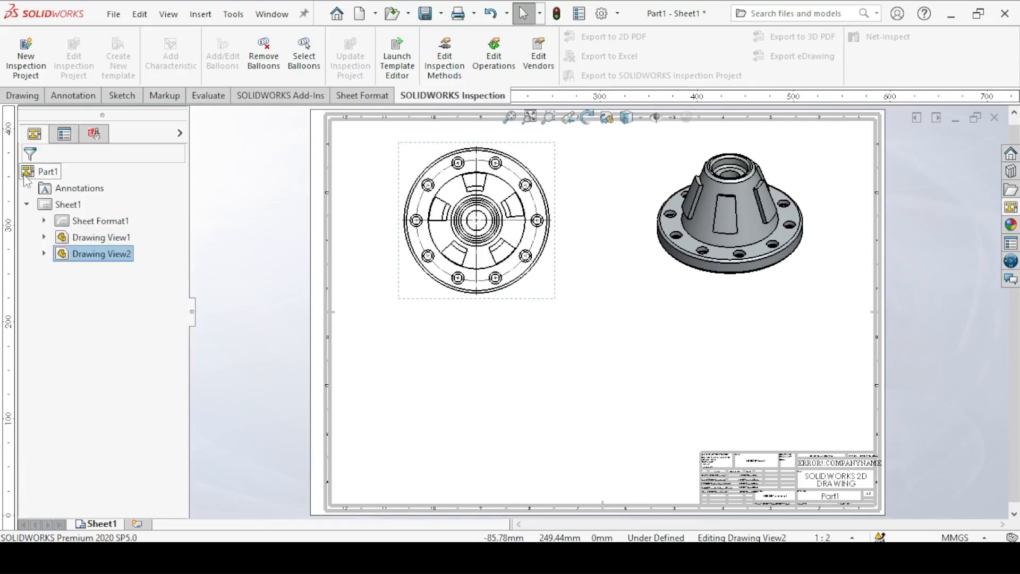
# - Create a section view A-A from a horizontal cutting line through the top view's centre and place it below that view
pyautogui.click(476, 353)
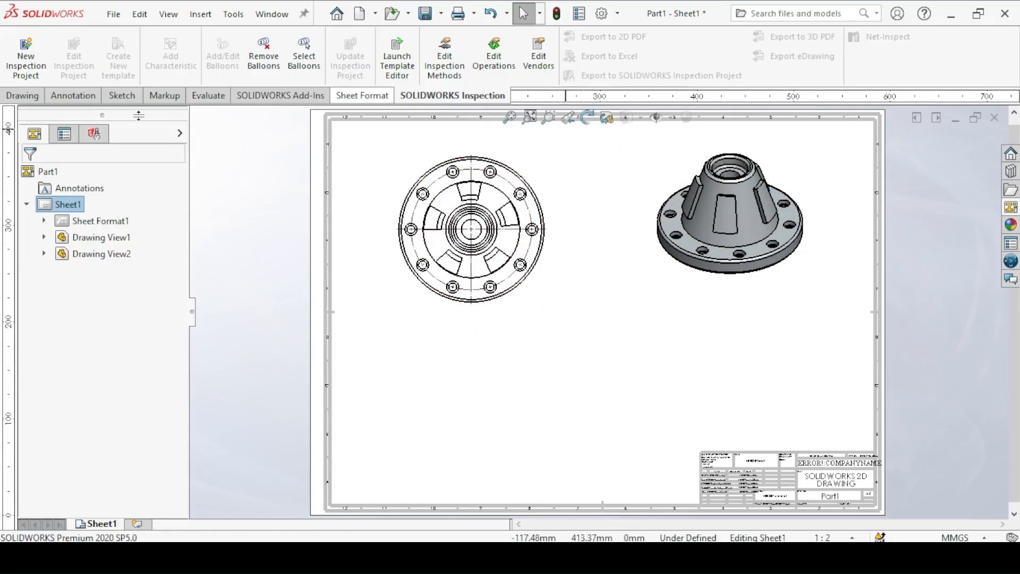
pyautogui.click(27, 95)
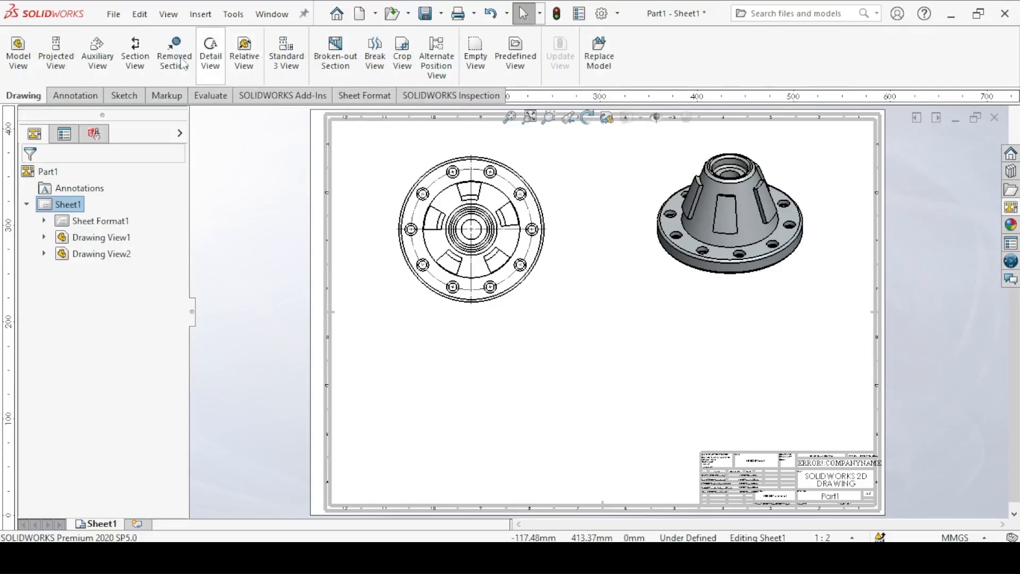
pyautogui.click(135, 53)
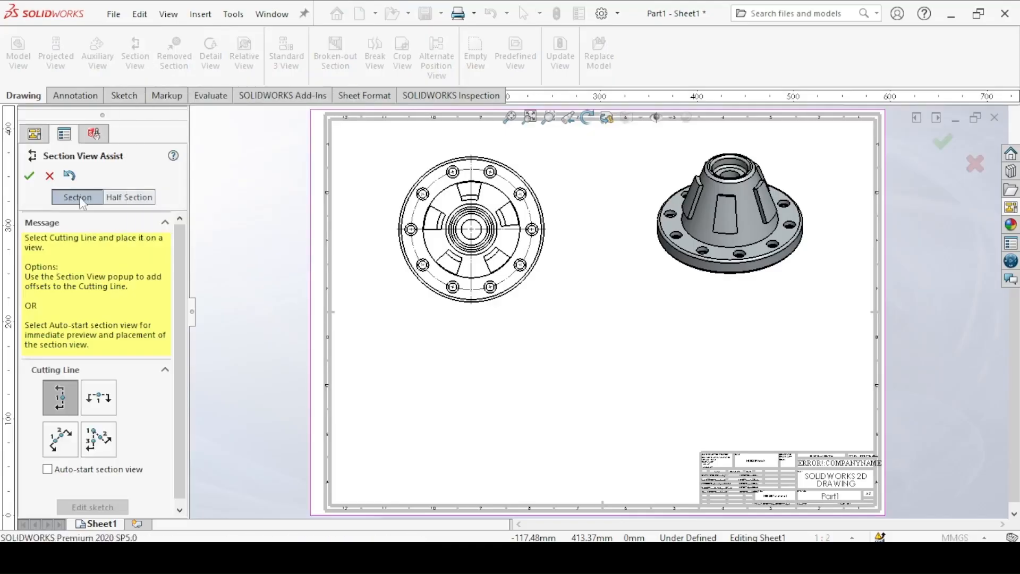
pyautogui.scroll(-1, 143, 282)
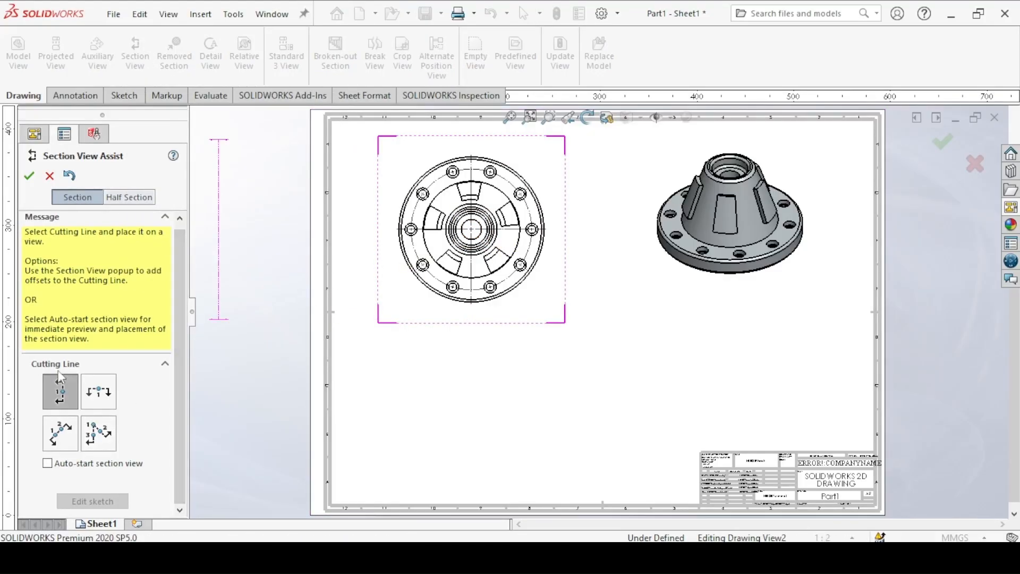
pyautogui.click(96, 392)
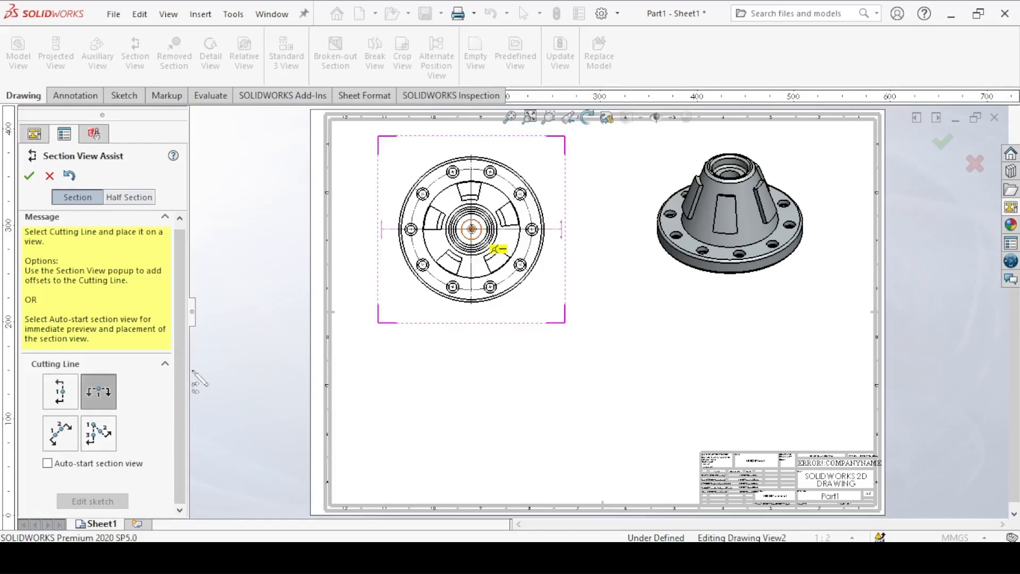
pyautogui.click(472, 230)
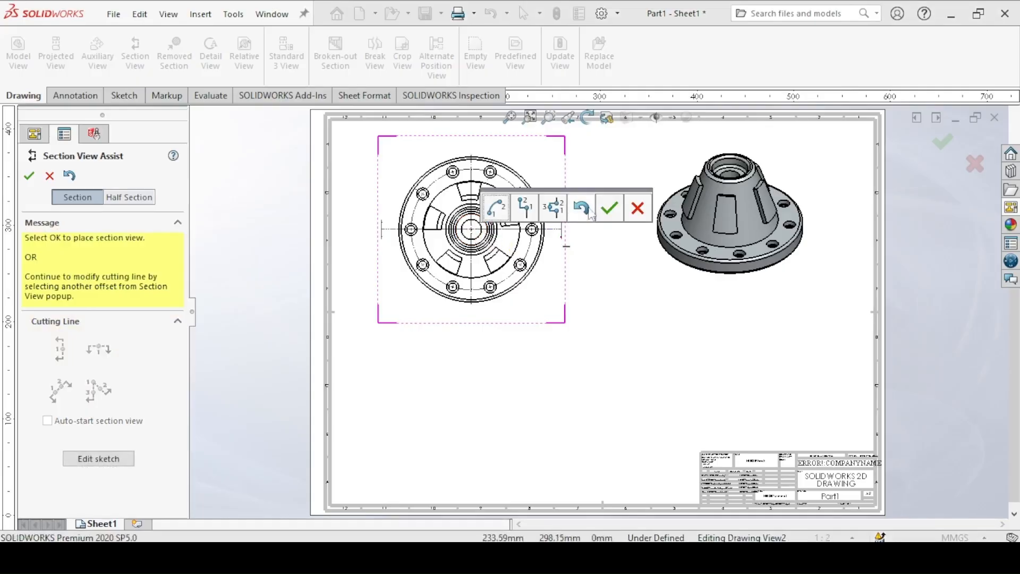
pyautogui.click(610, 206)
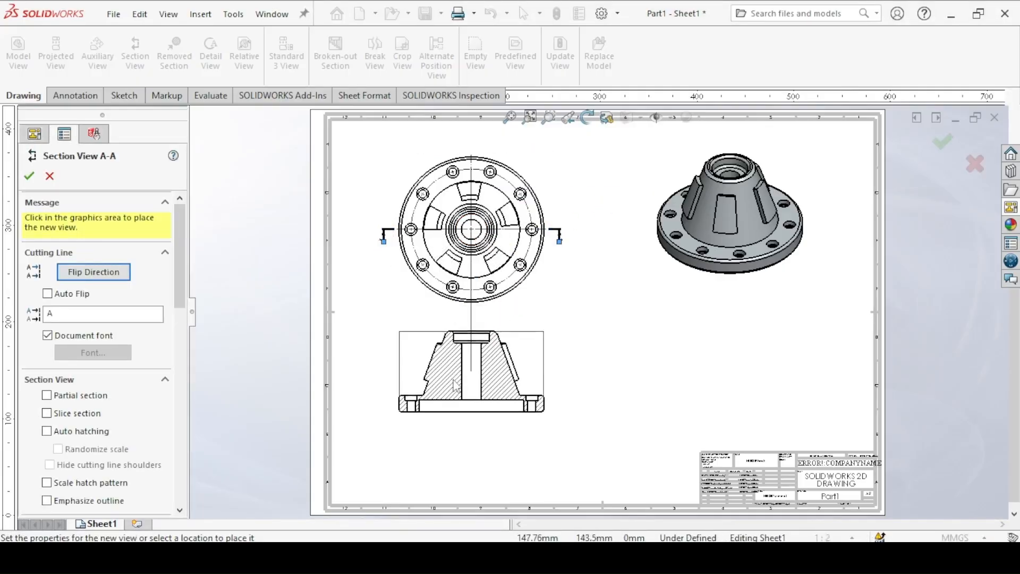
pyautogui.click(446, 386)
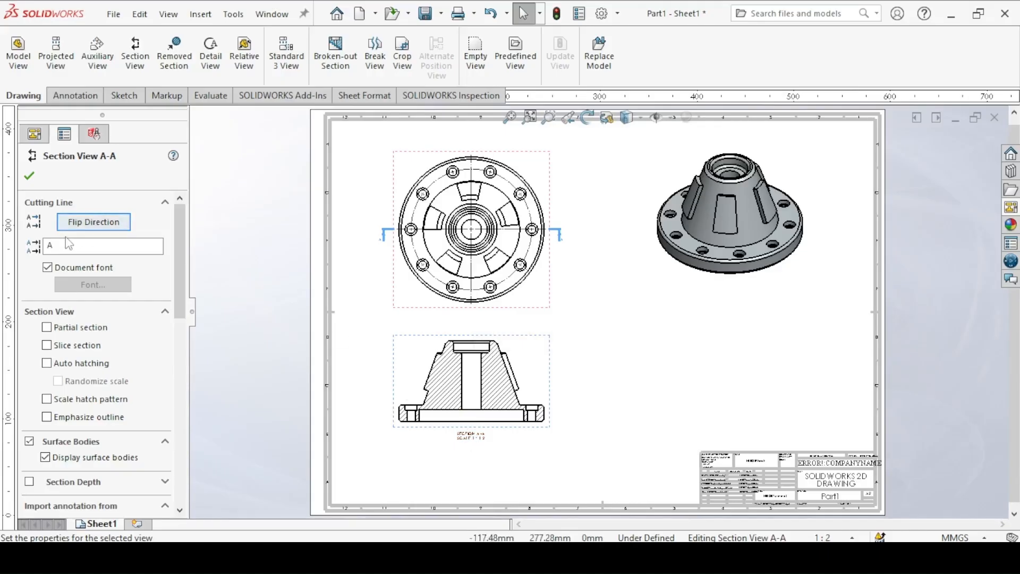
# - Override the section A-A document font with Verdana Bold at a larger height, applying it to the section view caption too
pyautogui.click(47, 268)
pyautogui.click(68, 283)
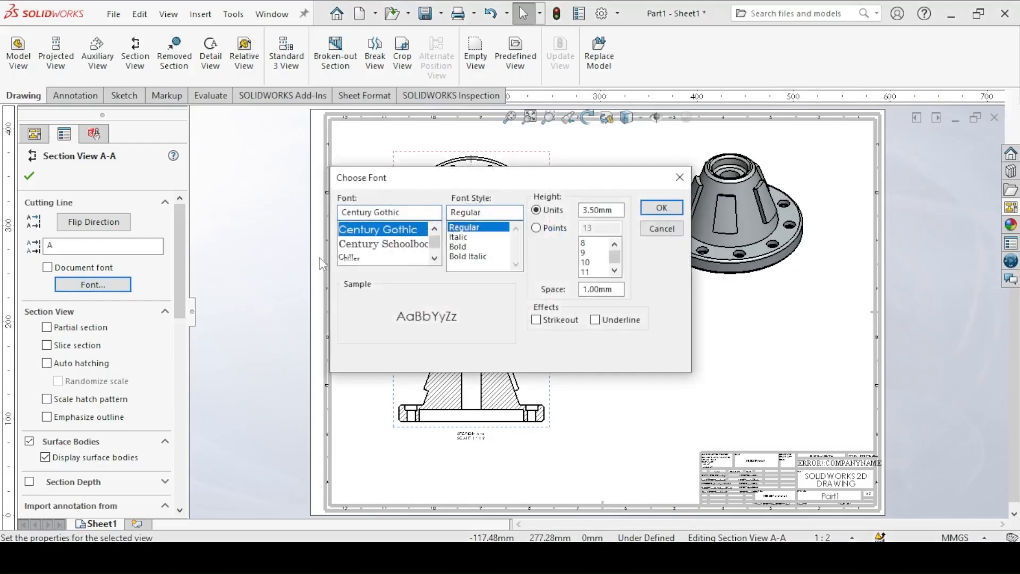
pyautogui.click(390, 214)
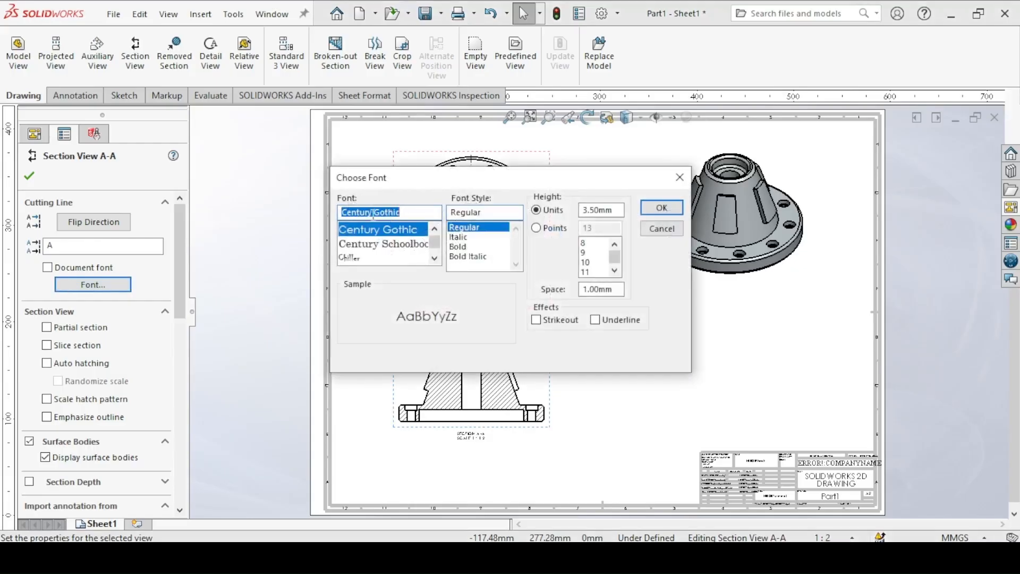
pyautogui.write('Verda')
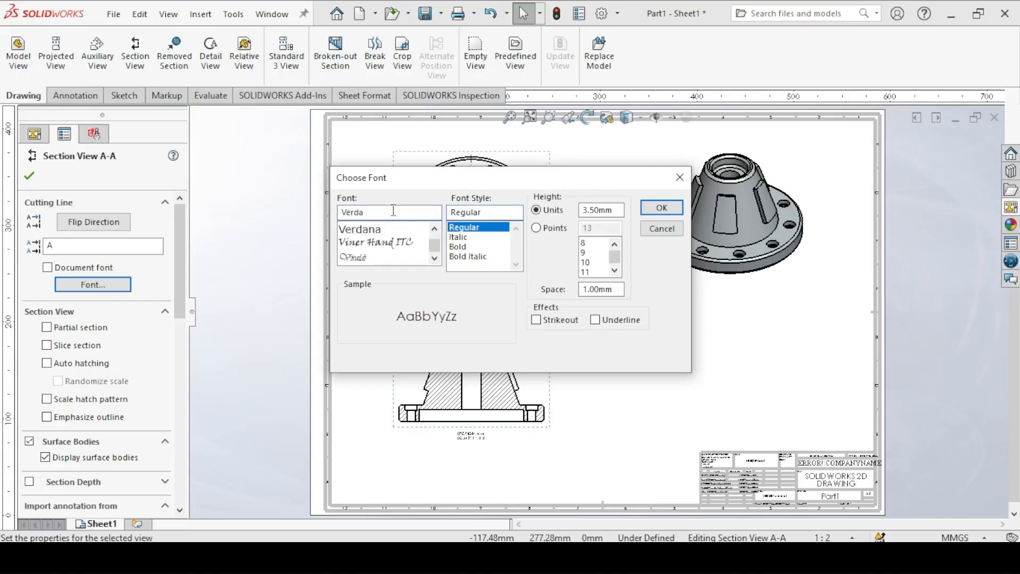
pyautogui.click(384, 229)
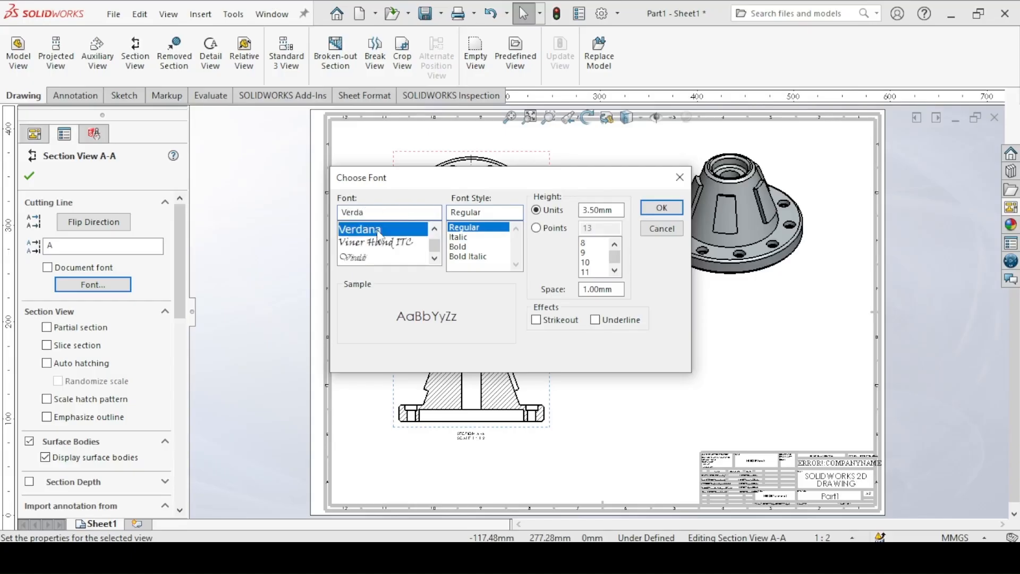
pyautogui.click(461, 248)
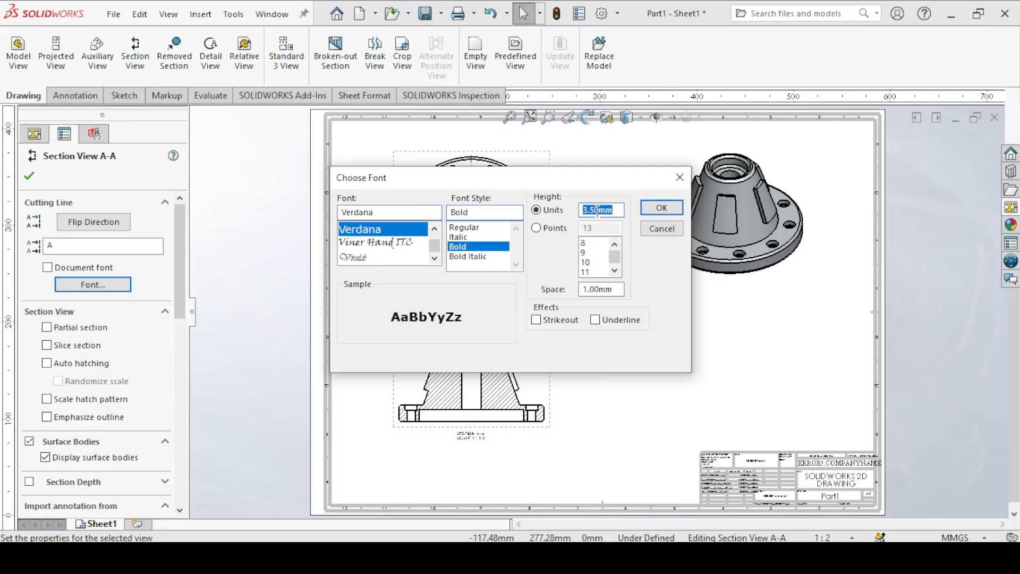
pyautogui.press('Return')
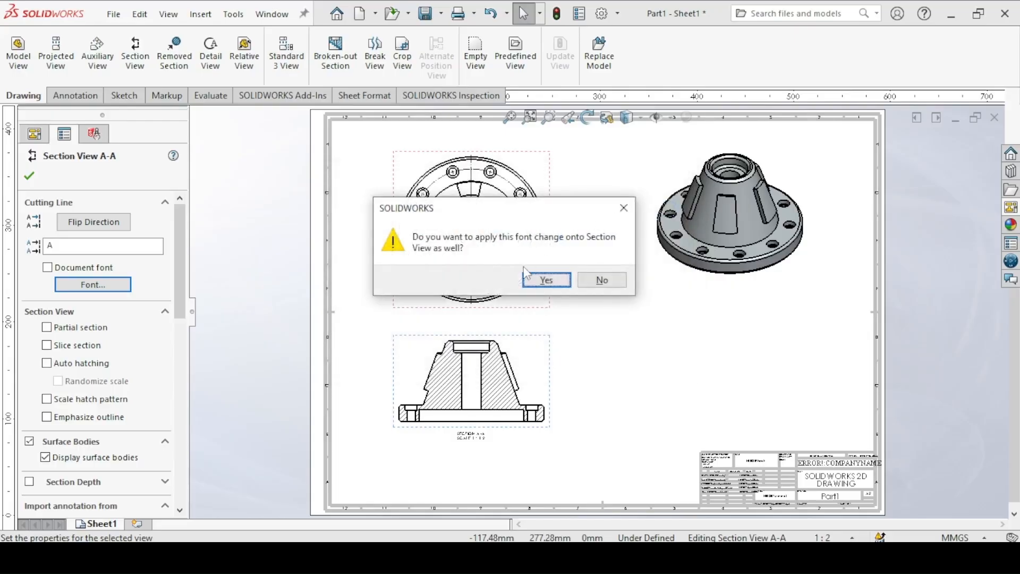
pyautogui.click(546, 280)
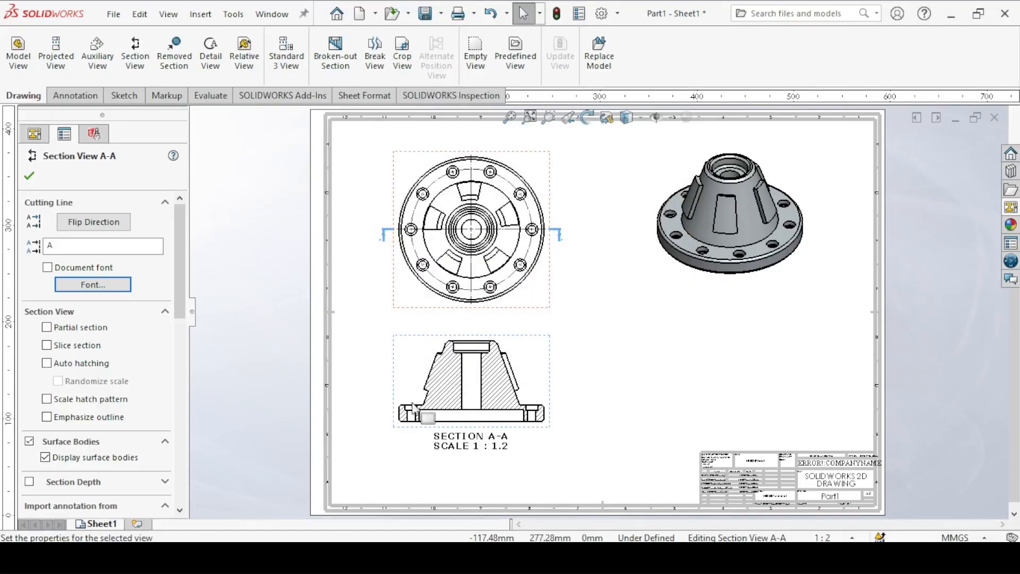
pyautogui.click(387, 242)
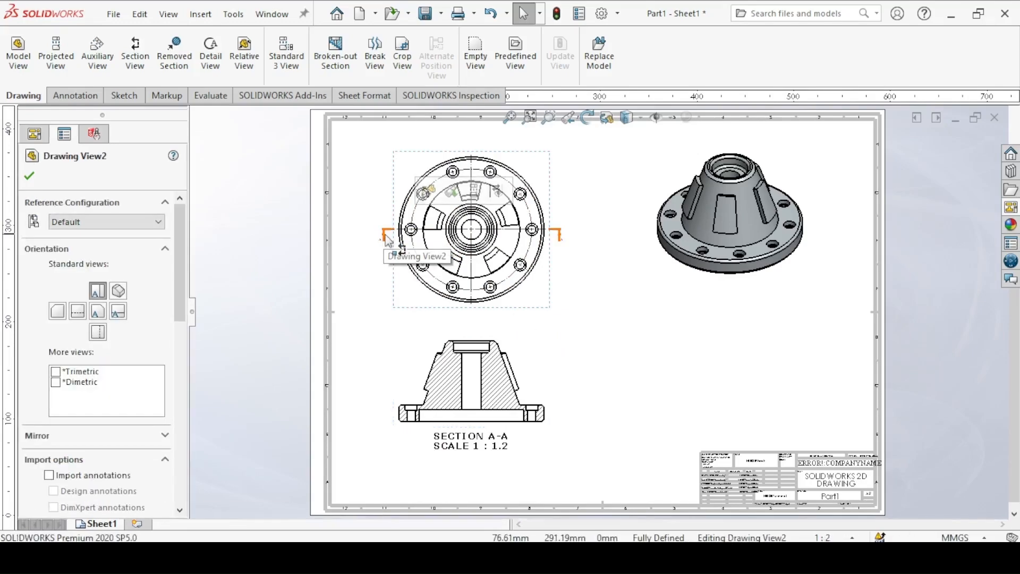
pyautogui.click(388, 241)
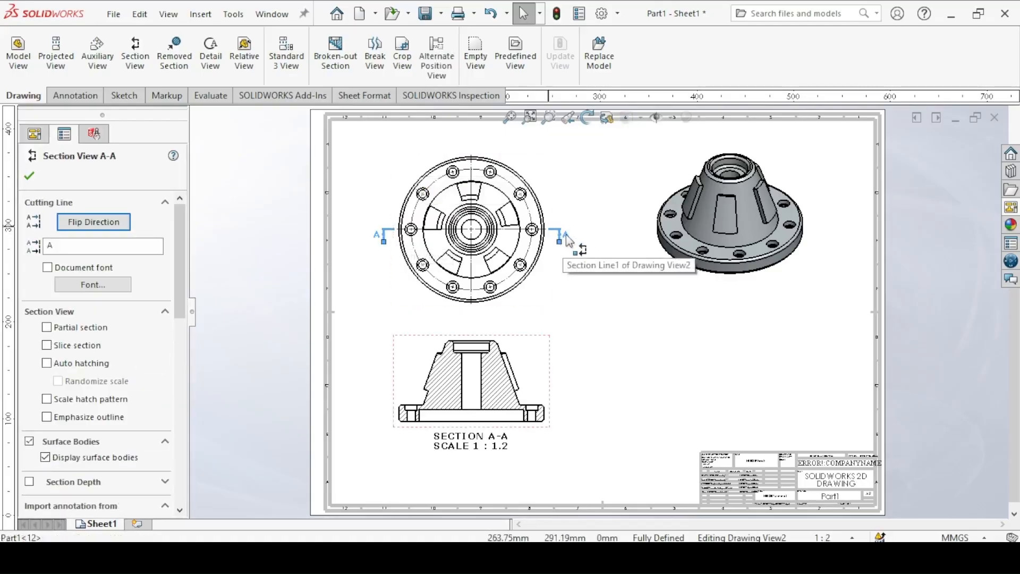
pyautogui.click(26, 179)
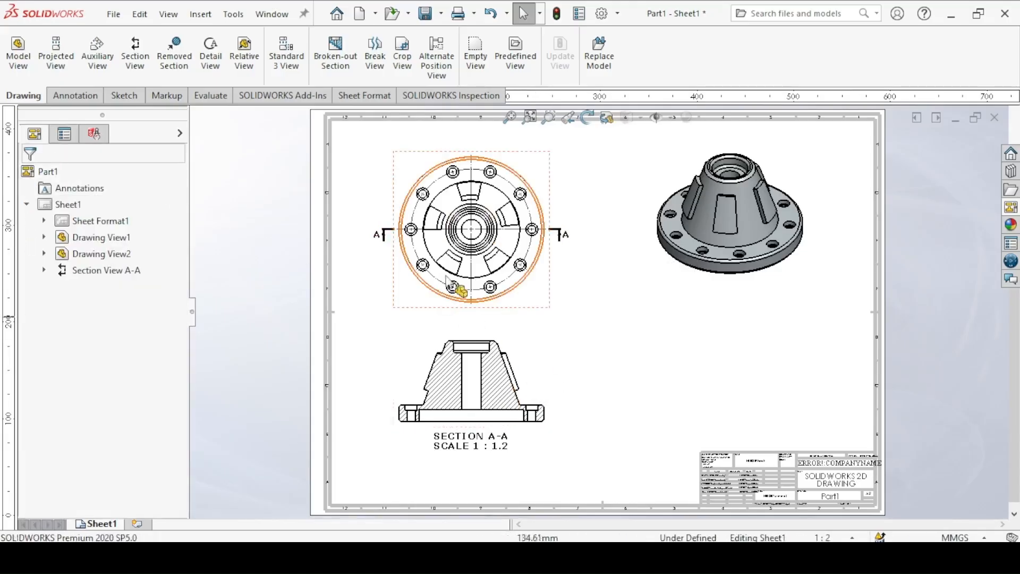
# - Place the right view of the part below the isometric view without adding any projected views
pyautogui.click(1011, 208)
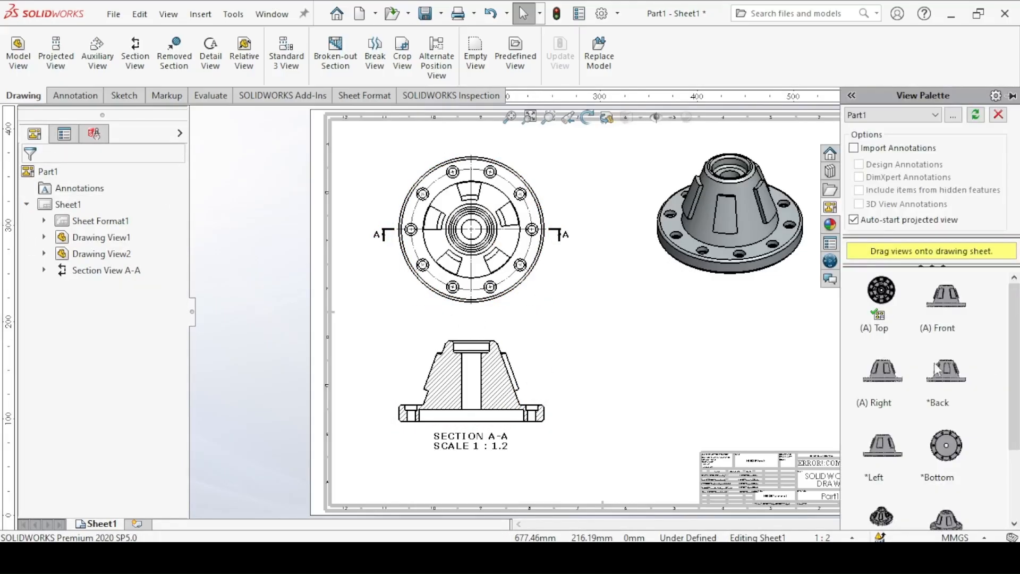
pyautogui.scroll(-1, 890, 364)
pyautogui.moveTo(885, 359); pyautogui.dragTo(691, 365)
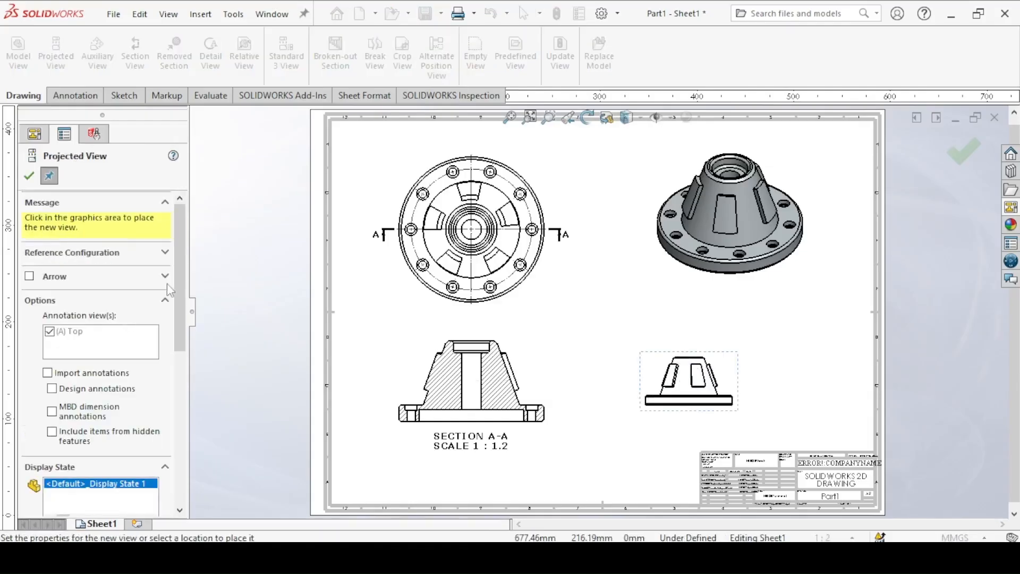
pyautogui.click(29, 175)
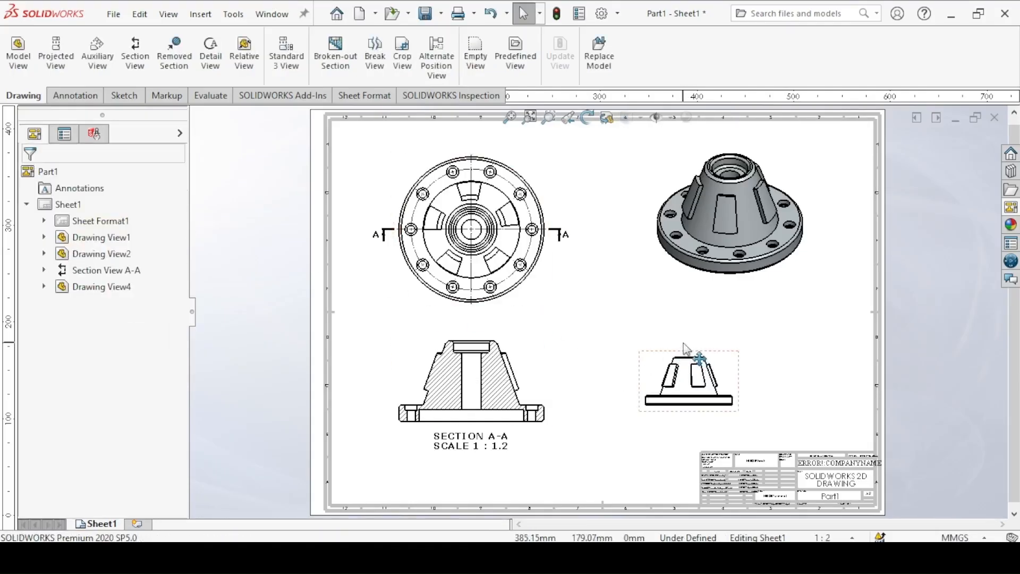
# - Set the right view to a custom scale of 1:1.2
pyautogui.click(690, 374)
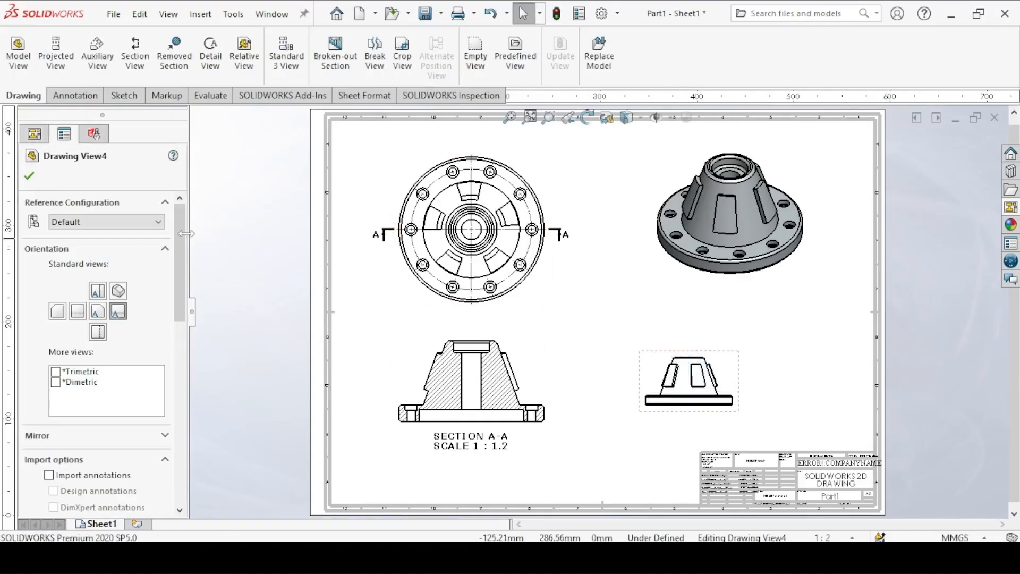
pyautogui.scroll(-10, 95, 345)
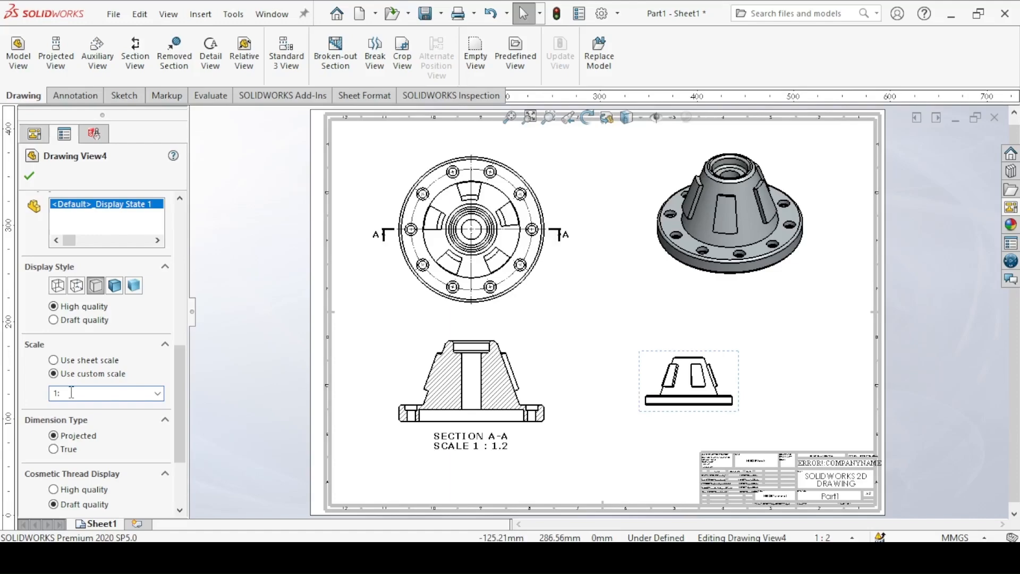
pyautogui.press('Return')
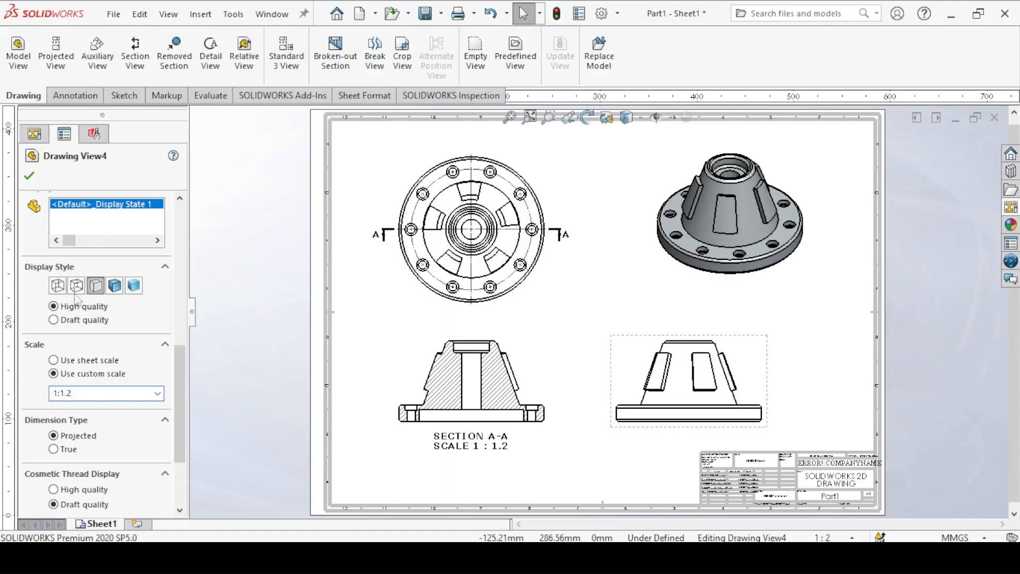
pyautogui.click(29, 178)
# - Shift the section view slightly up, the right view slightly sideways, and the isometric view slightly down to balance the sheet layout
pyautogui.moveTo(506, 339); pyautogui.dragTo(518, 330)
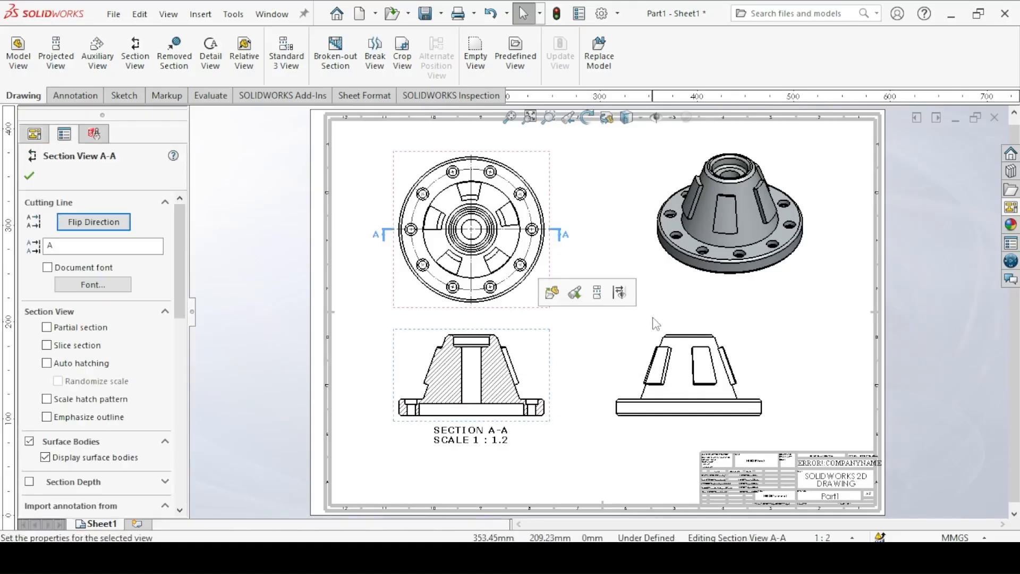
pyautogui.moveTo(658, 332); pyautogui.dragTo(669, 333)
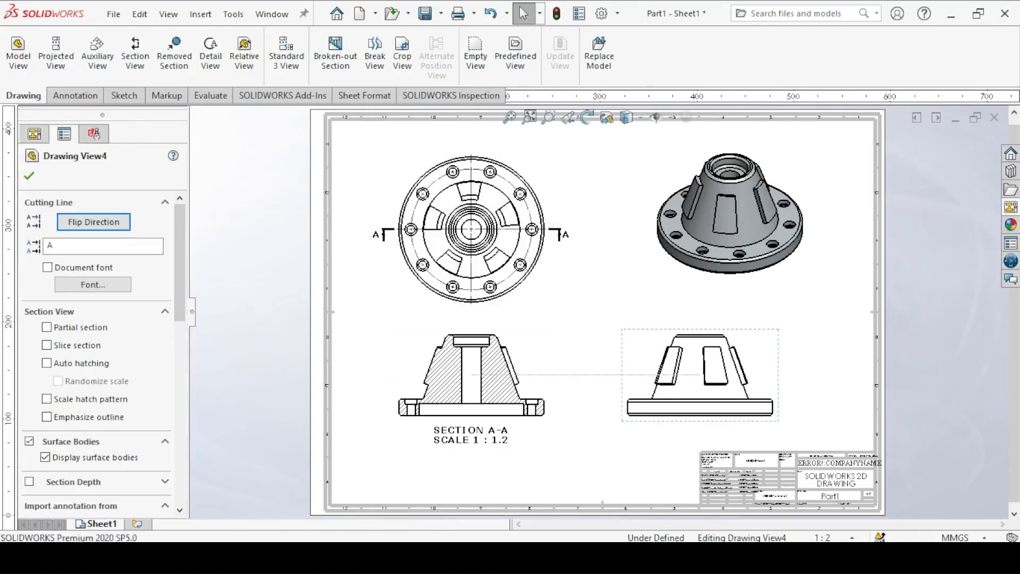
pyautogui.click(273, 327)
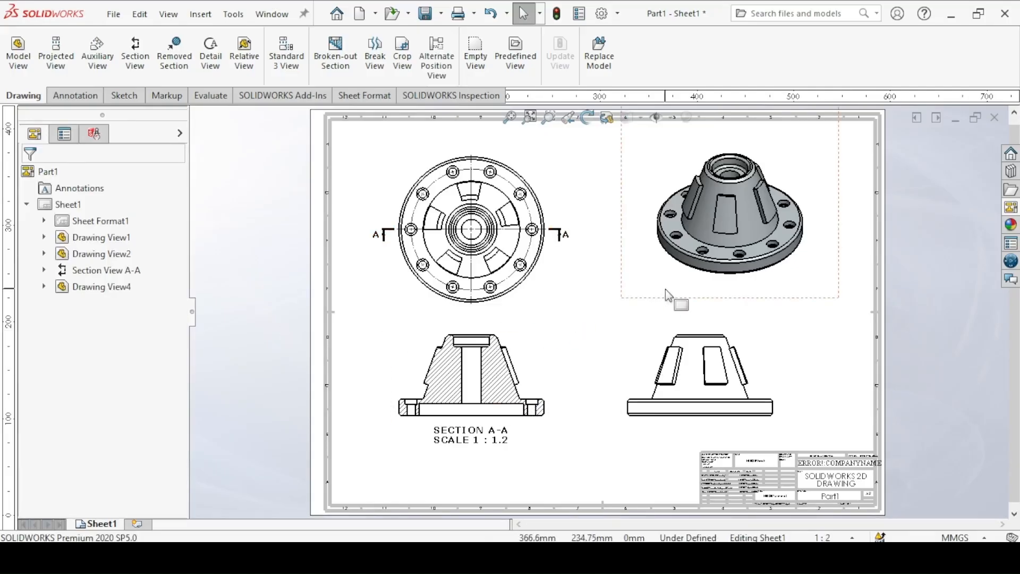
pyautogui.moveTo(667, 309); pyautogui.dragTo(660, 323)
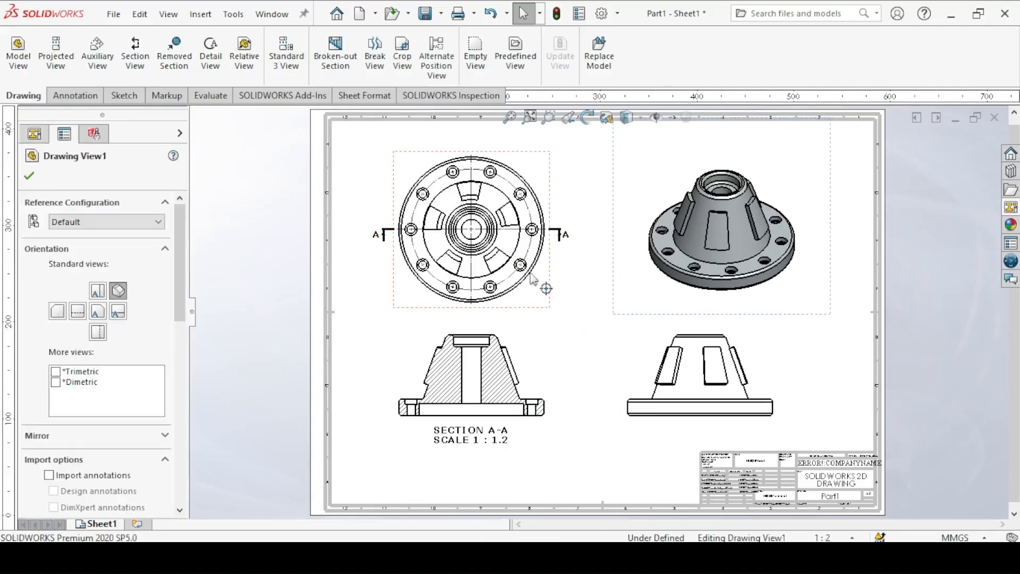
pyautogui.click(342, 341)
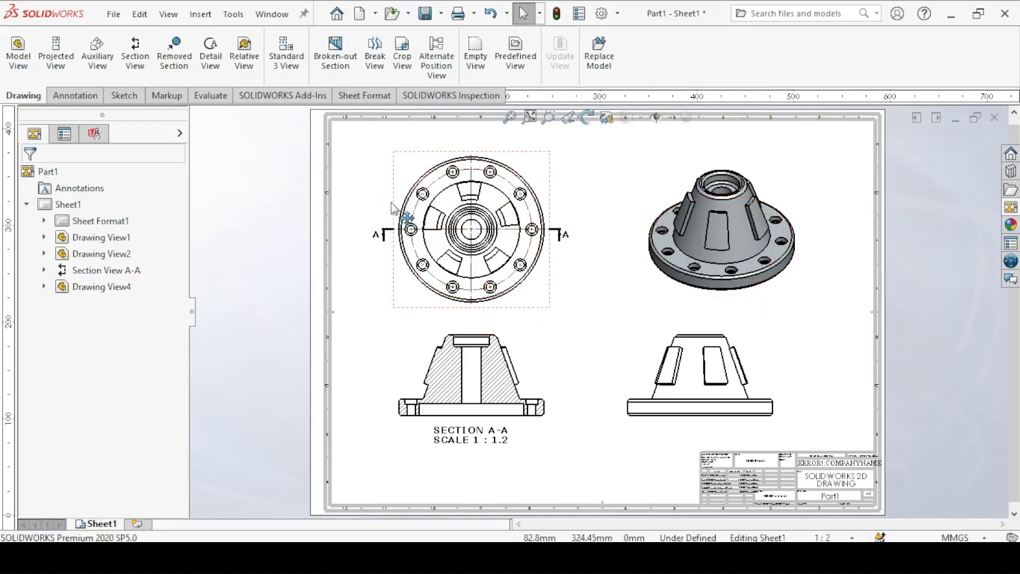
# - Dimension the flange's outer diameter in the top view with Smart Dimension, placing the text outside the circle's upper left
pyautogui.click(57, 97)
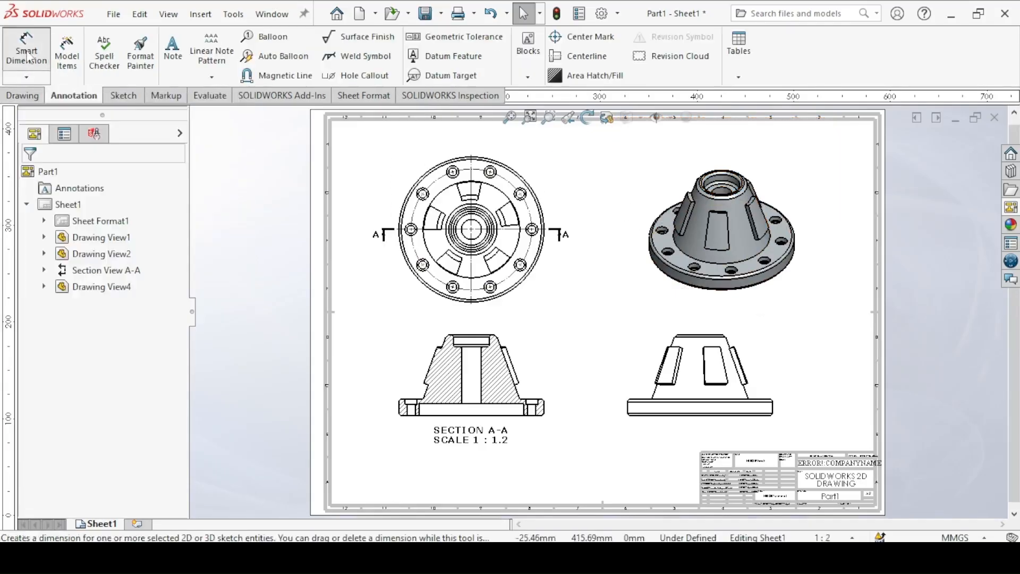
pyautogui.click(26, 56)
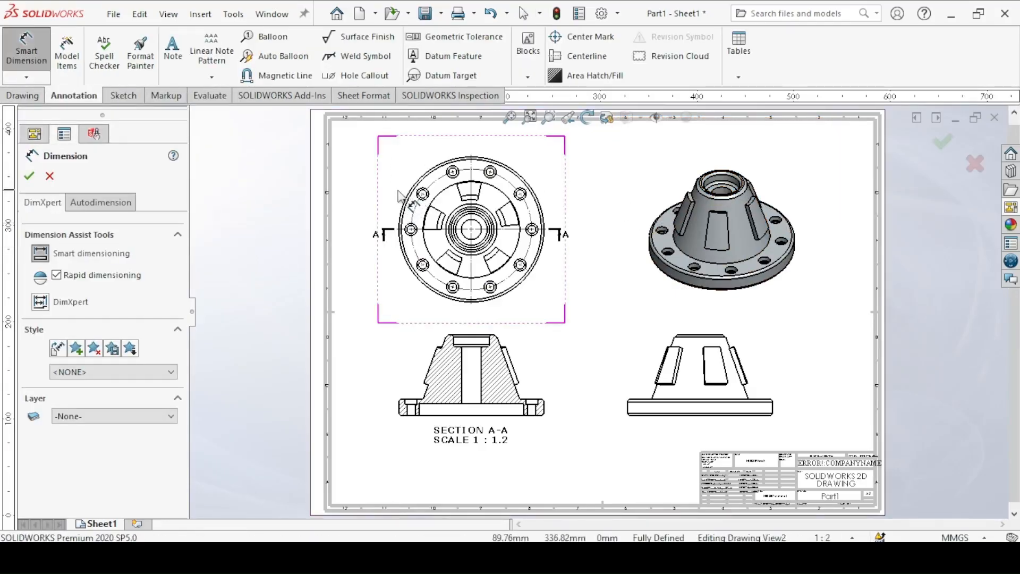
pyautogui.scroll(-5, 402, 197)
pyautogui.moveTo(548, 295); pyautogui.dragTo(570, 306, button='middle')
pyautogui.click(486, 234)
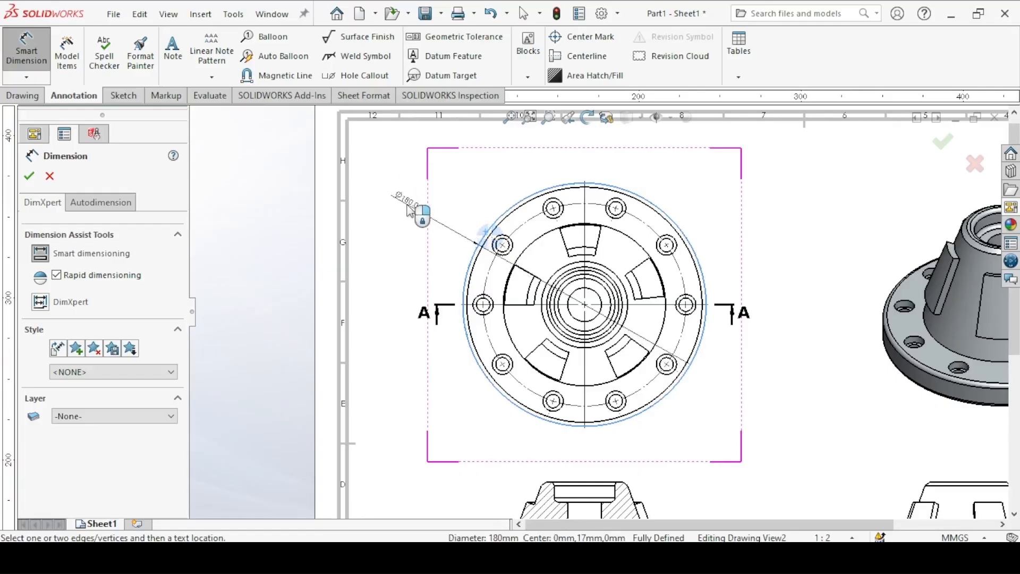
pyautogui.click(410, 212)
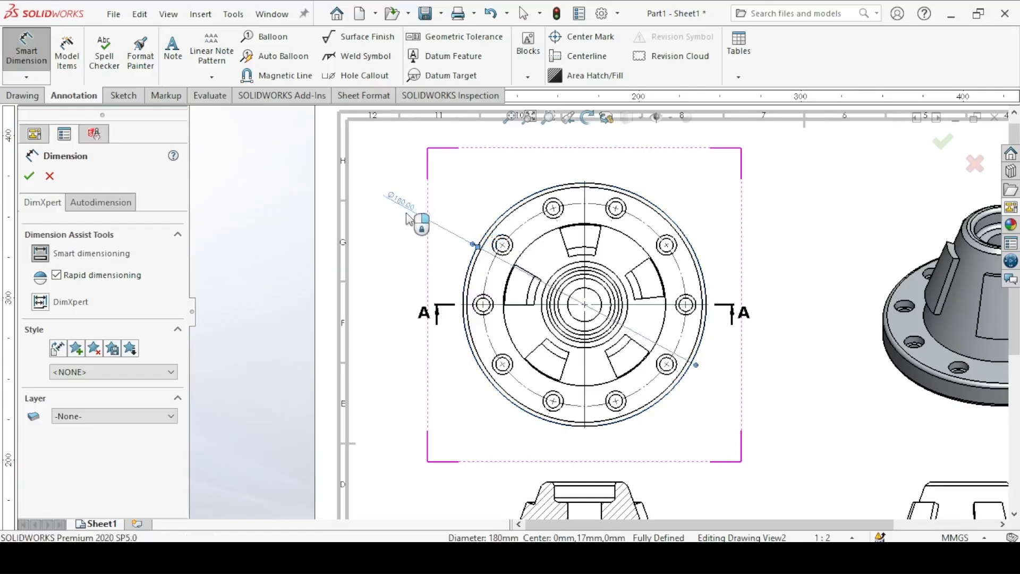
pyautogui.click(29, 176)
pyautogui.press('f')
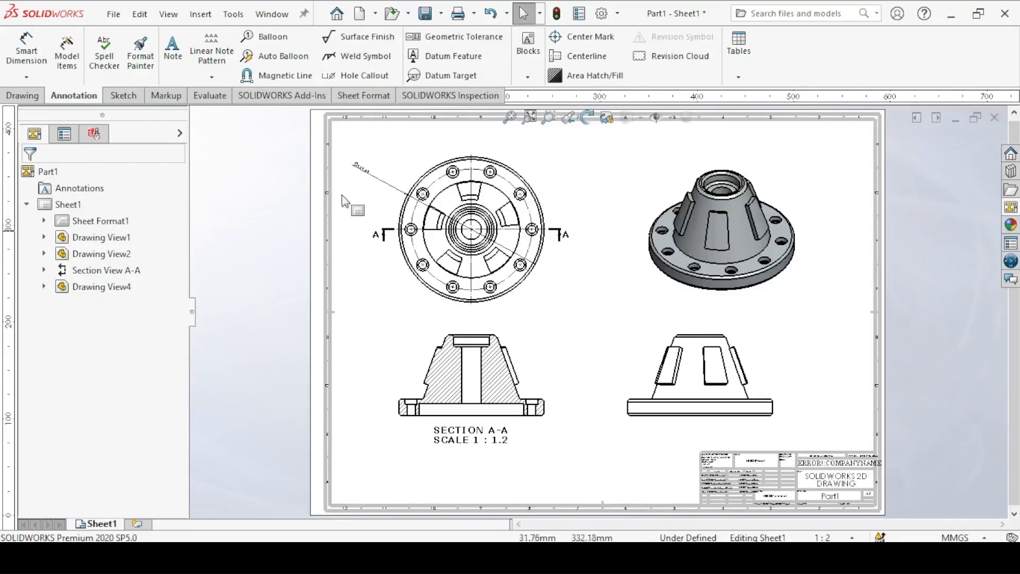
pyautogui.click(367, 169)
pyautogui.click(225, 201)
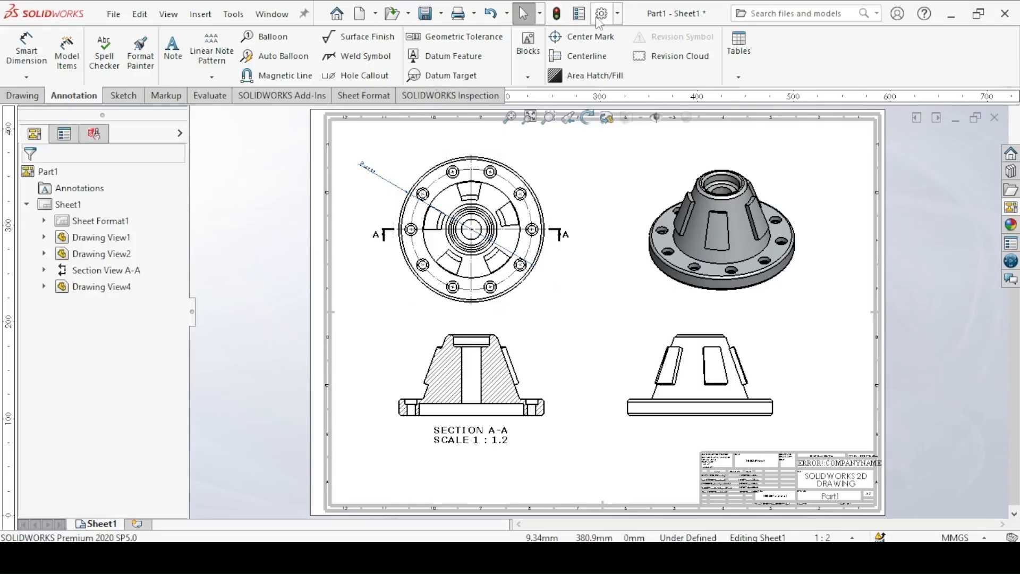
# - Change the document's dimension text font to Verdana in the drawing's dimension settings
pyautogui.click(601, 15)
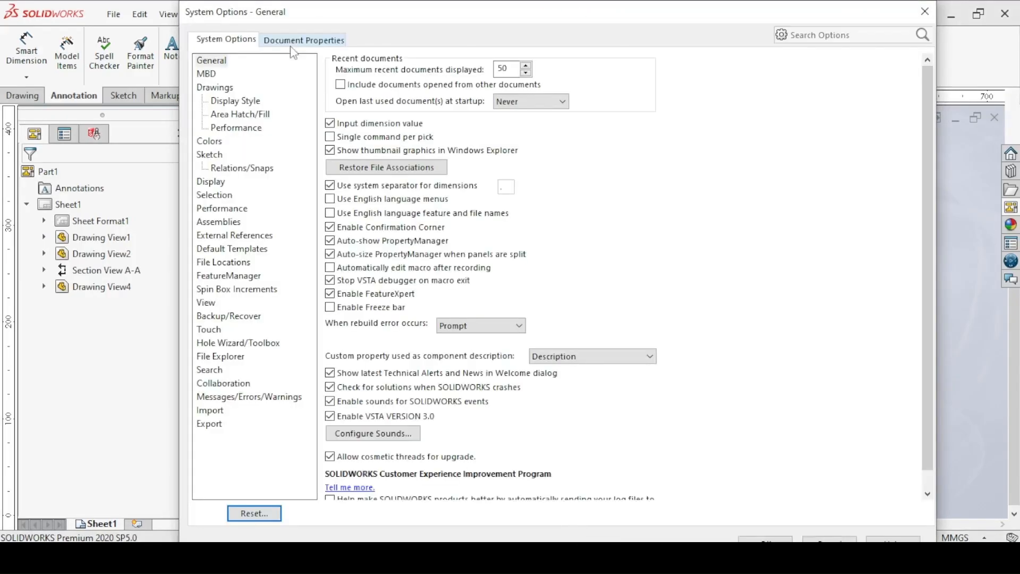
pyautogui.click(293, 44)
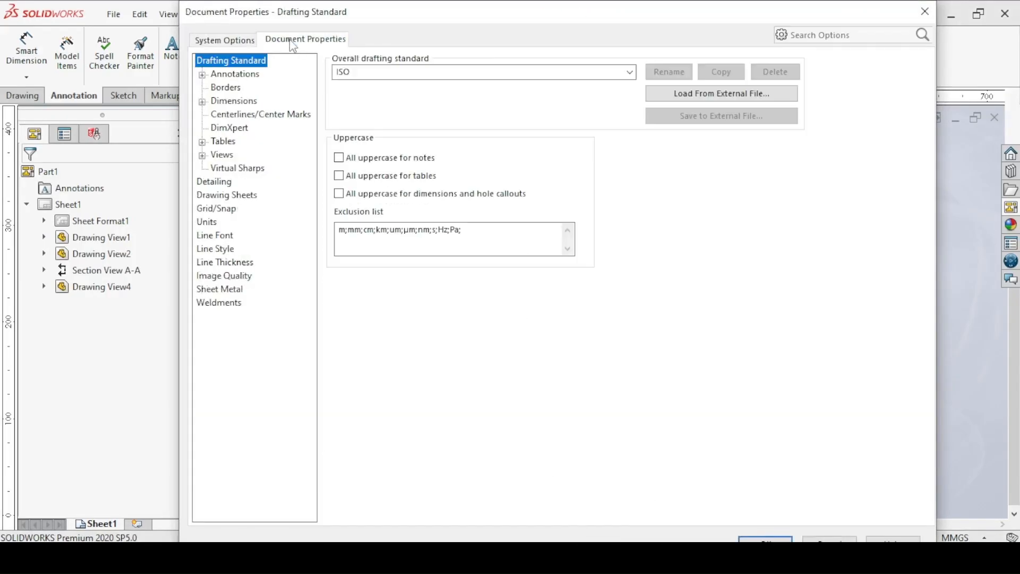
pyautogui.click(225, 103)
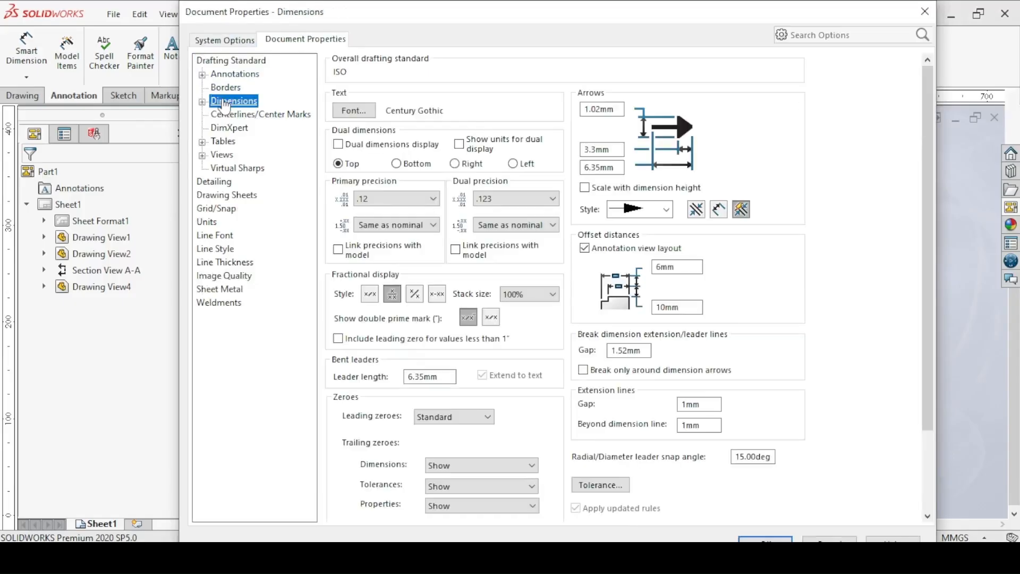
pyautogui.click(365, 112)
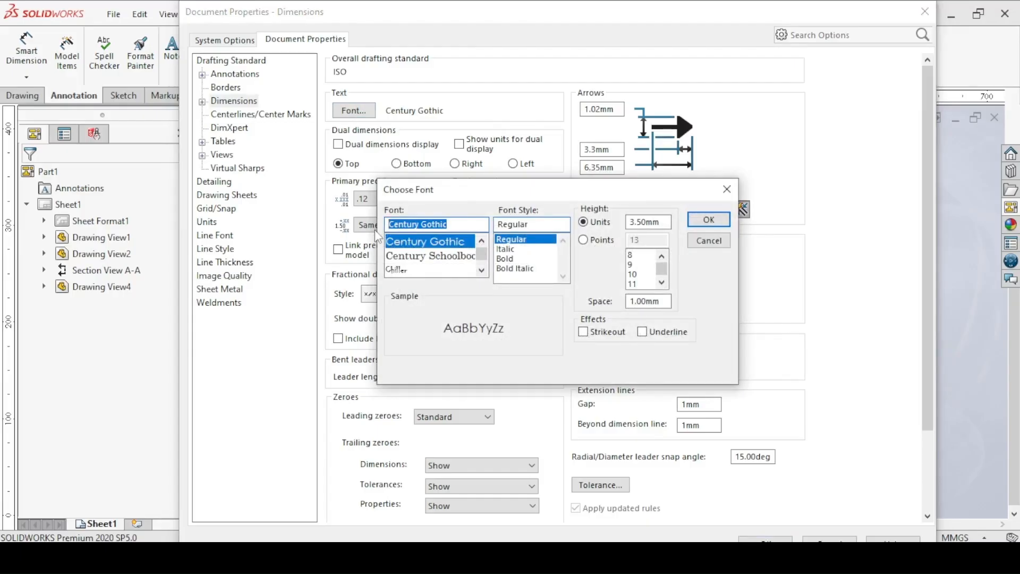
pyautogui.write('verd')
pyautogui.click(417, 242)
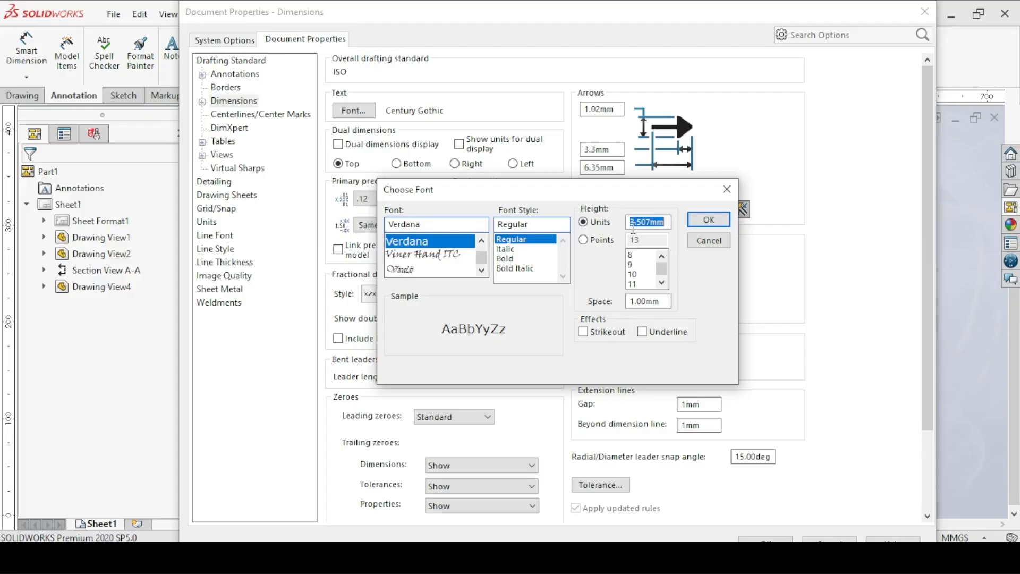
pyautogui.press('Return')
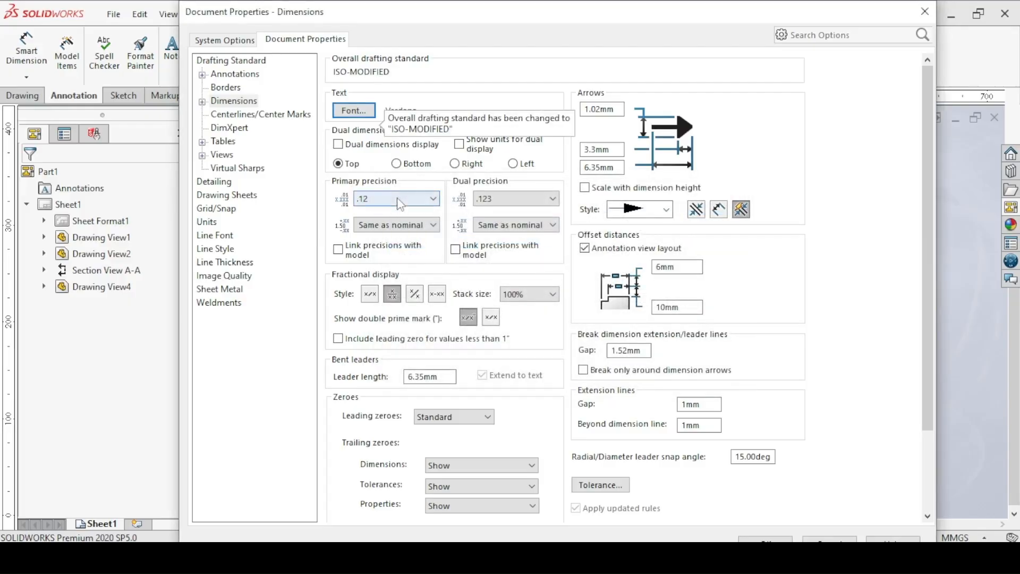
# - Set the primary dimension precision to None, apply the document settings, and slightly reposition the flange diameter text
pyautogui.click(399, 203)
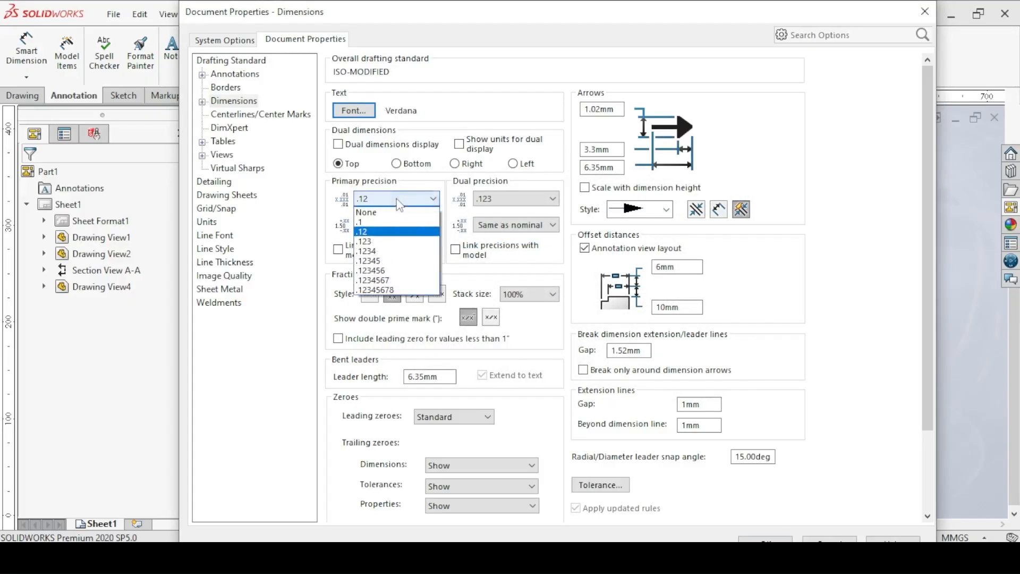
pyautogui.click(367, 212)
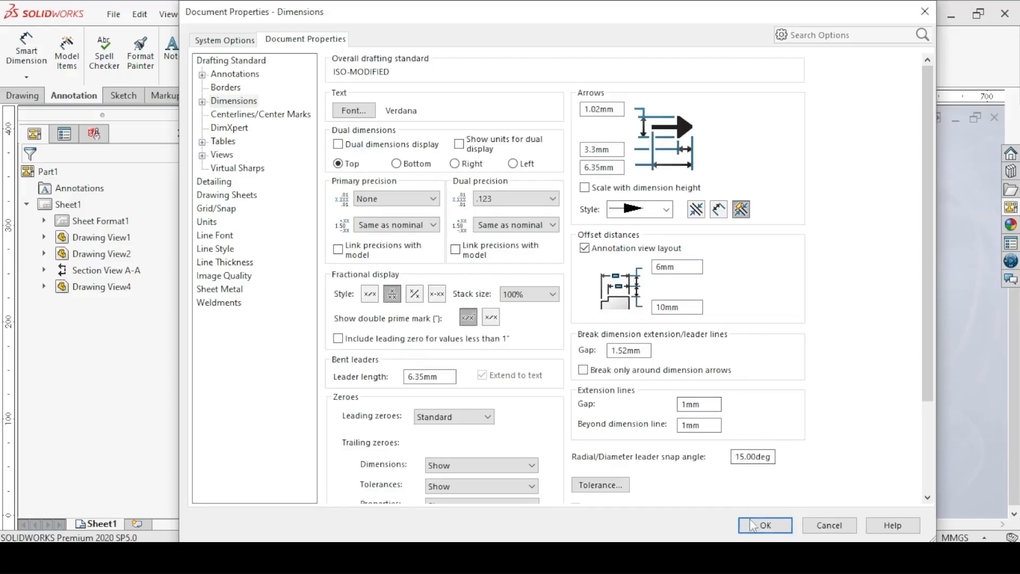
pyautogui.click(764, 525)
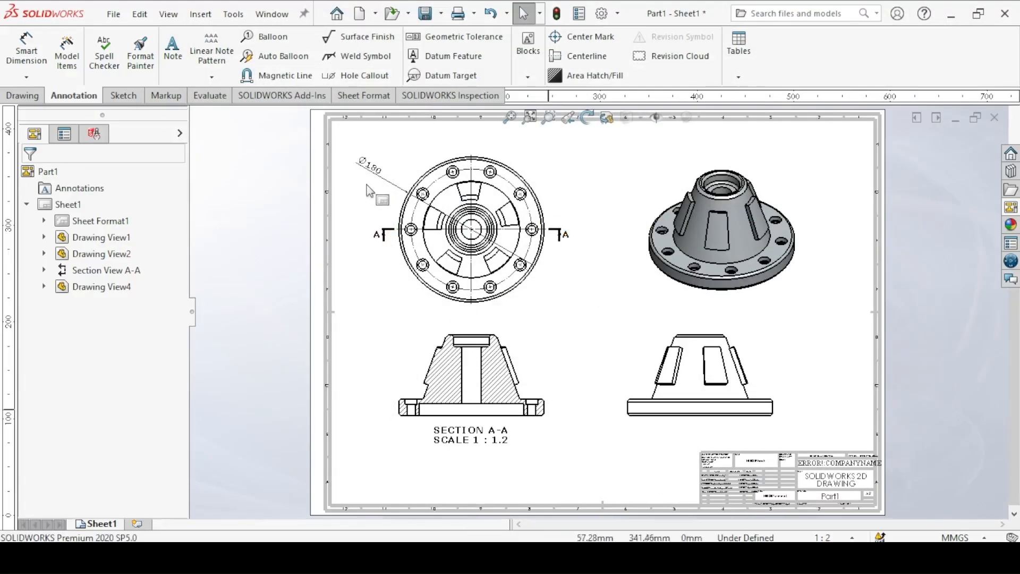
pyautogui.click(372, 178)
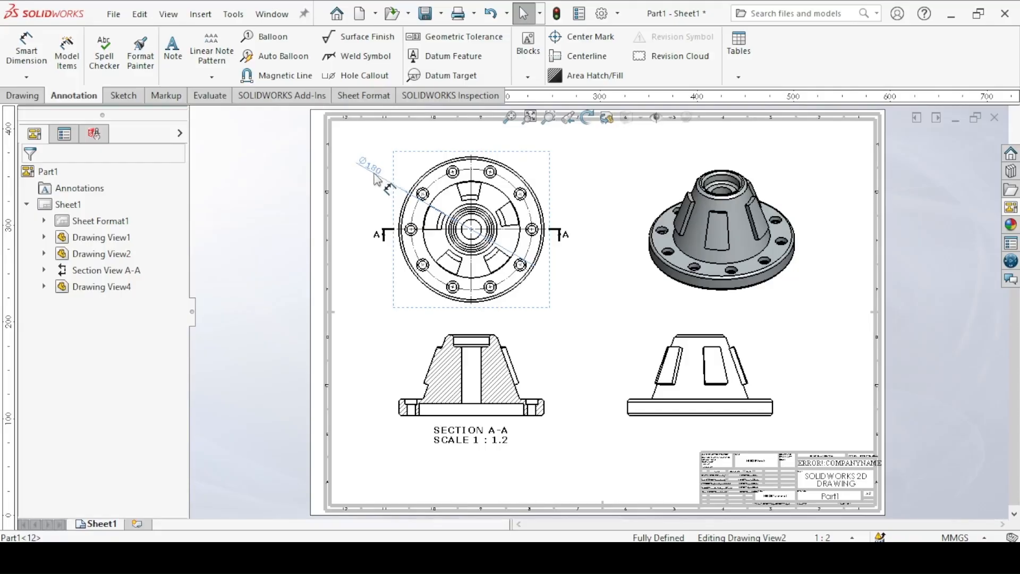
pyautogui.click(301, 198)
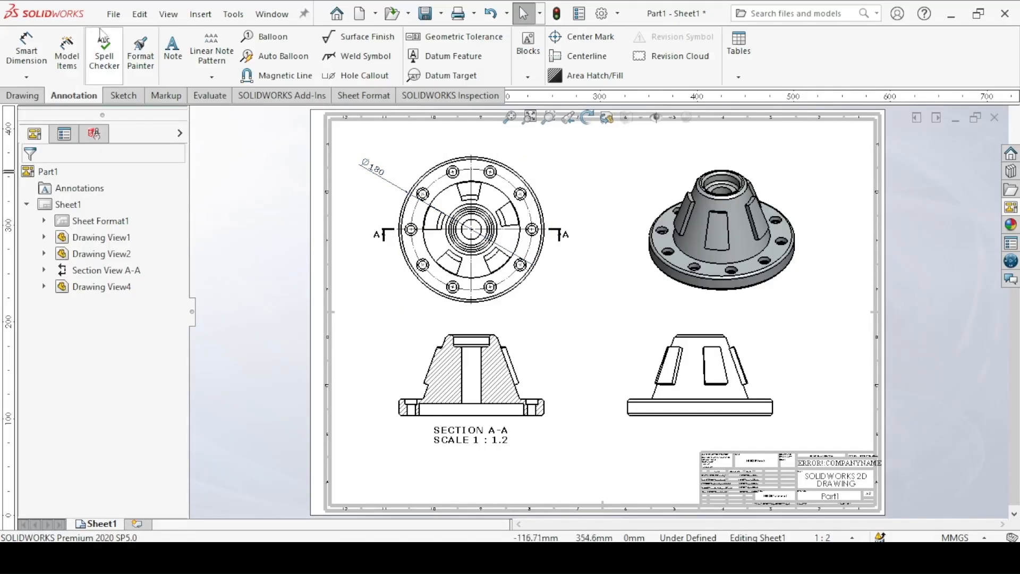
# - Dimension the flange's thickness in the right view with Smart Dimension, placing the text just outside the flange's right end
pyautogui.click(26, 50)
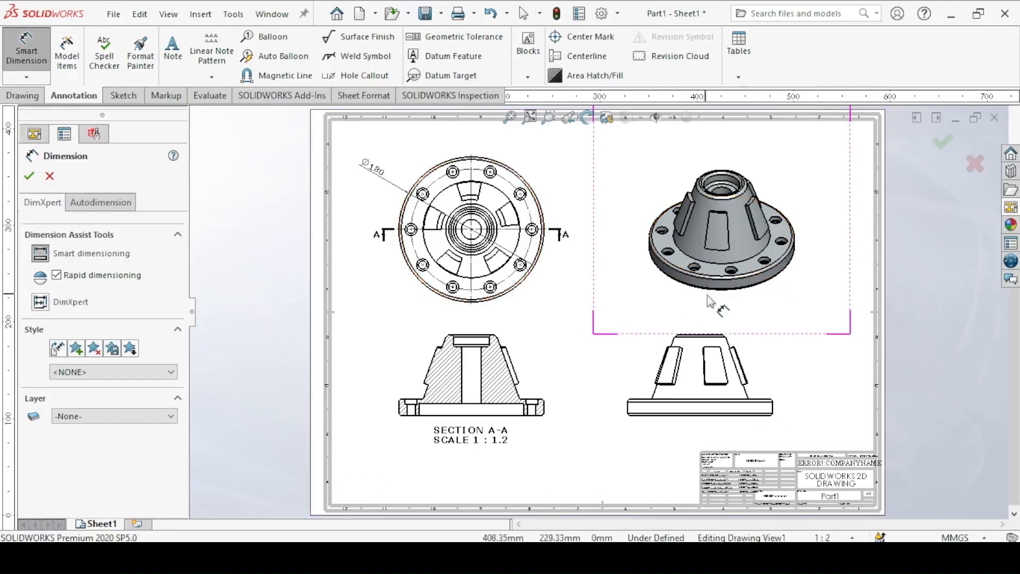
pyautogui.moveTo(686, 383); pyautogui.dragTo(644, 318, button='middle')
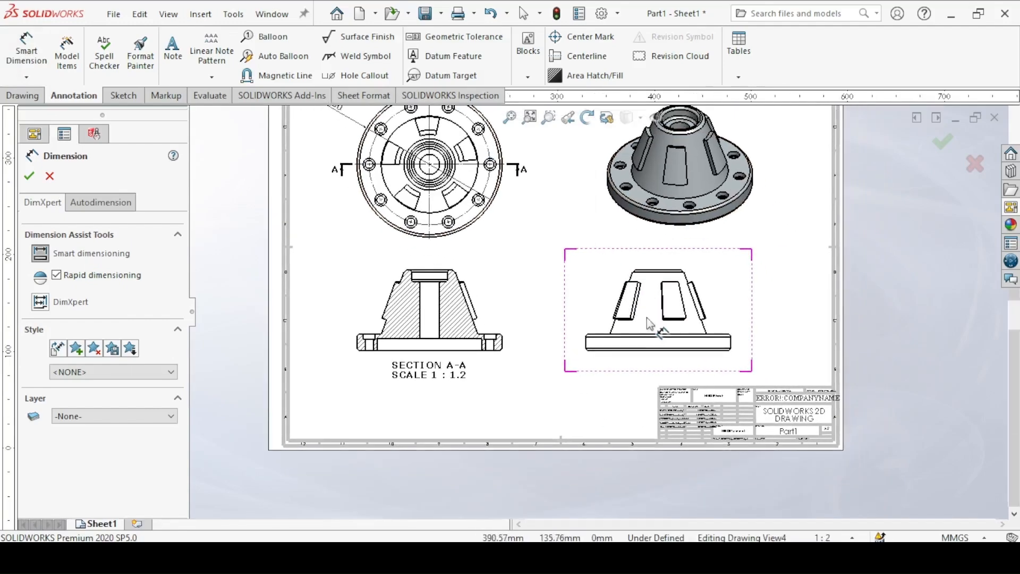
pyautogui.scroll(-4, 600, 326)
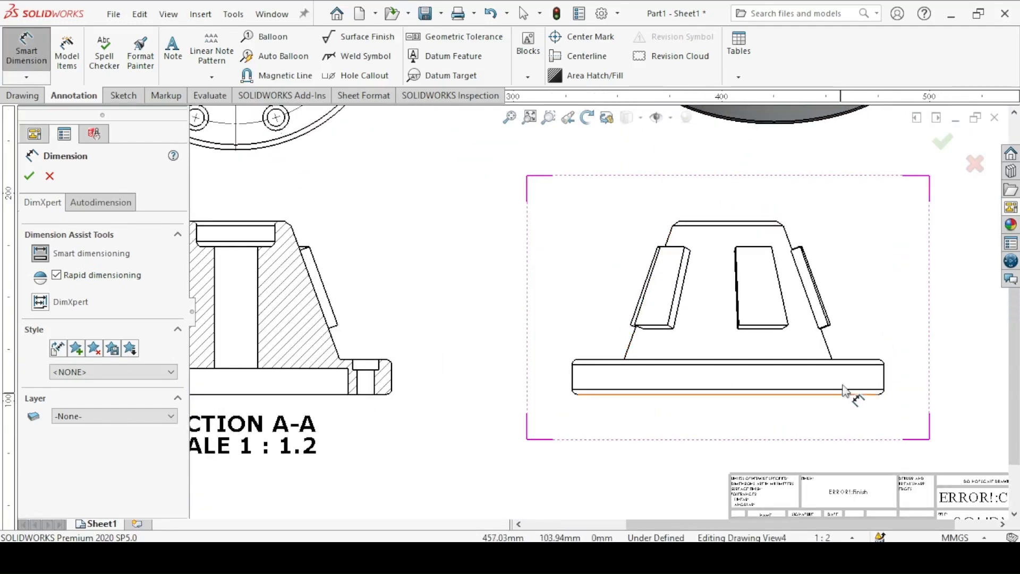
pyautogui.click(852, 361)
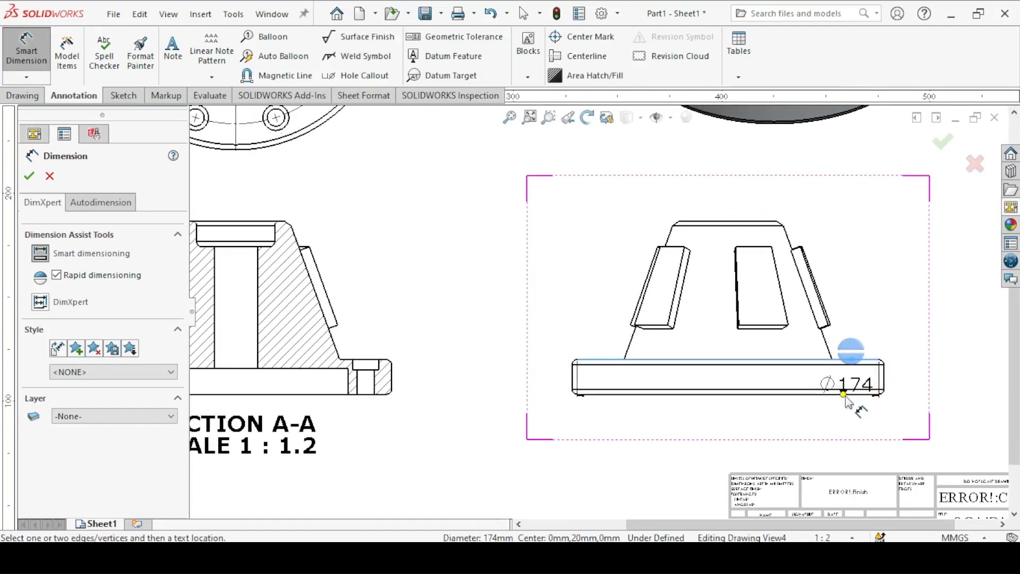
pyautogui.click(846, 396)
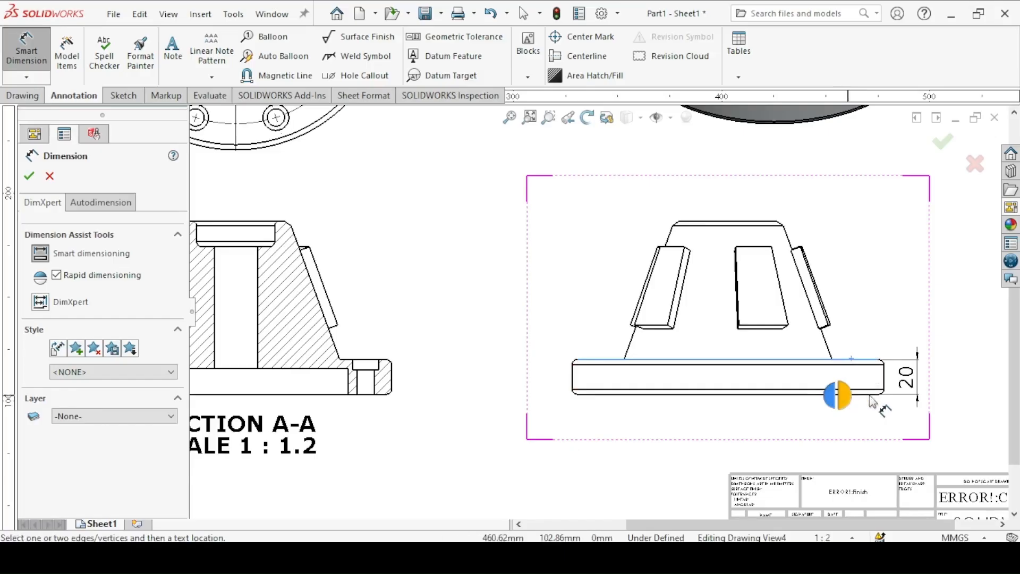
pyautogui.click(958, 377)
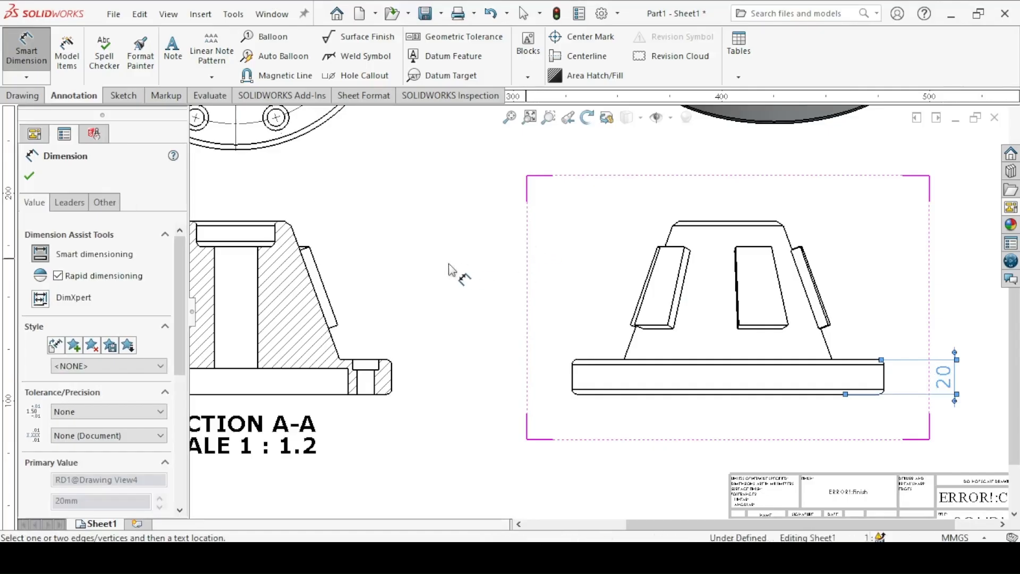
# - Dimension the part's overall height in the right view, placing the text outside the flange thickness dimension
pyautogui.scroll(3, 452, 276)
pyautogui.scroll(2, 477, 296)
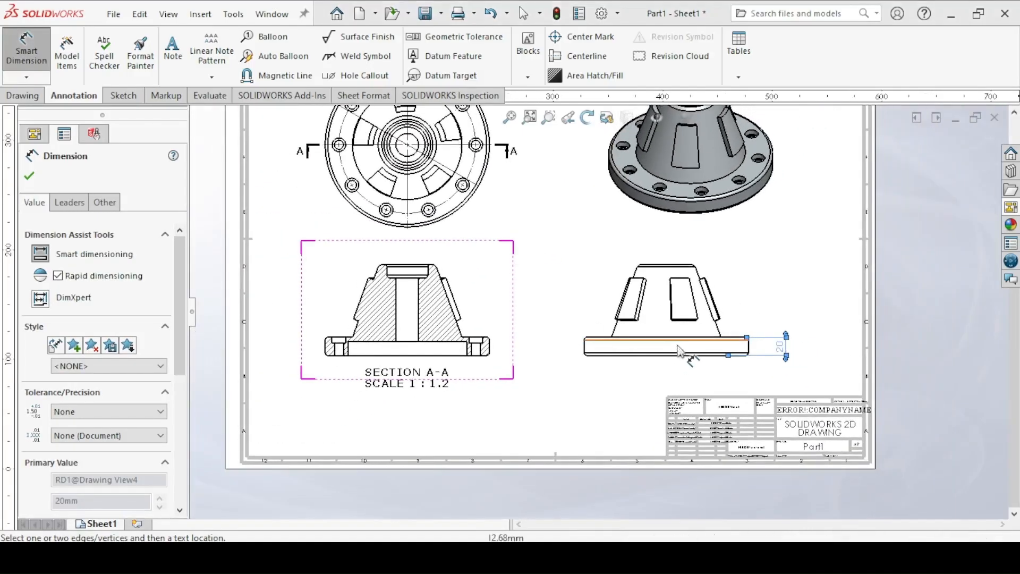
pyautogui.click(695, 356)
pyautogui.click(656, 264)
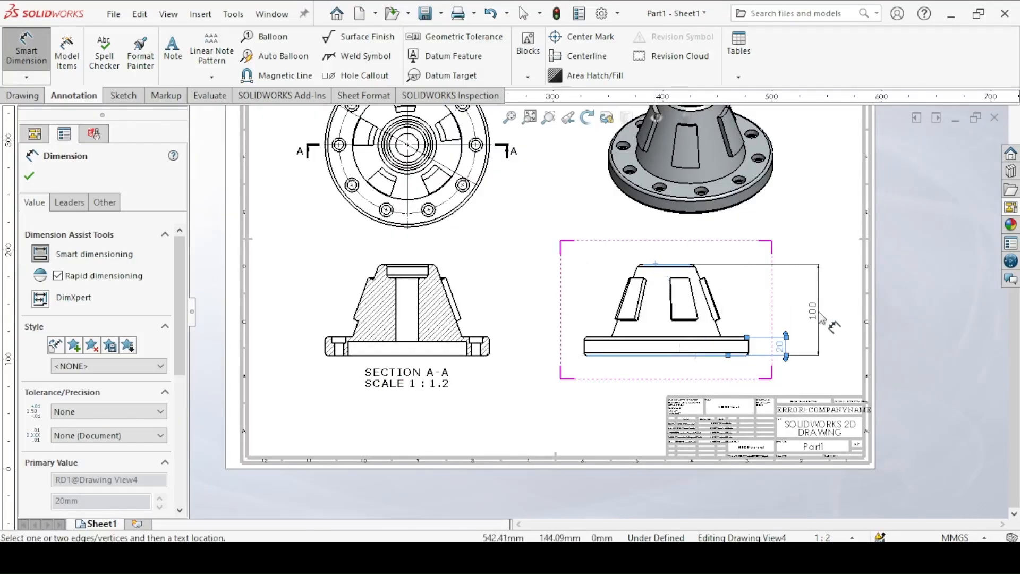
pyautogui.click(821, 319)
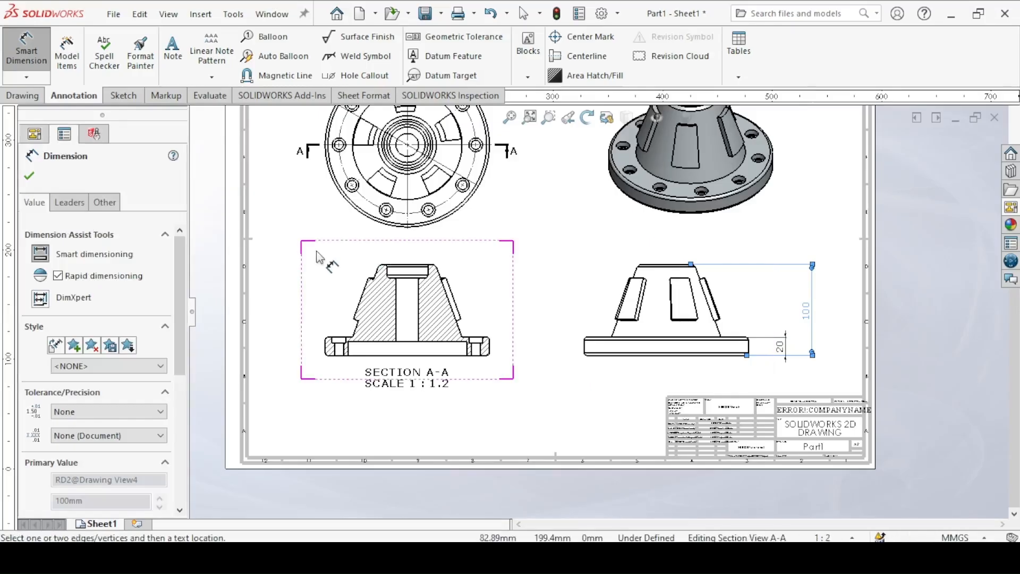
pyautogui.click(30, 177)
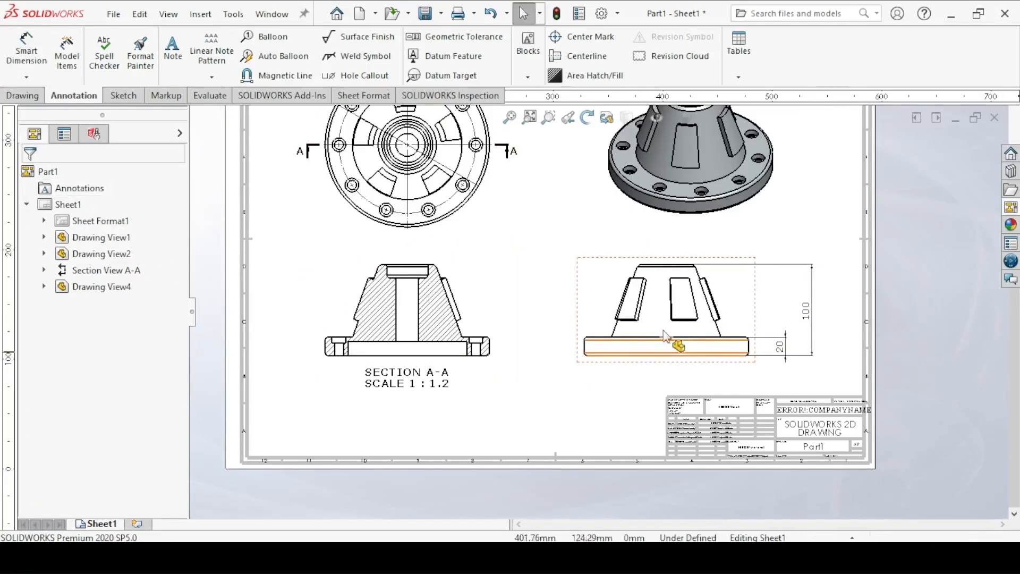
# - Insert a vertical centerline through the right view using the automatic view selection
pyautogui.click(584, 57)
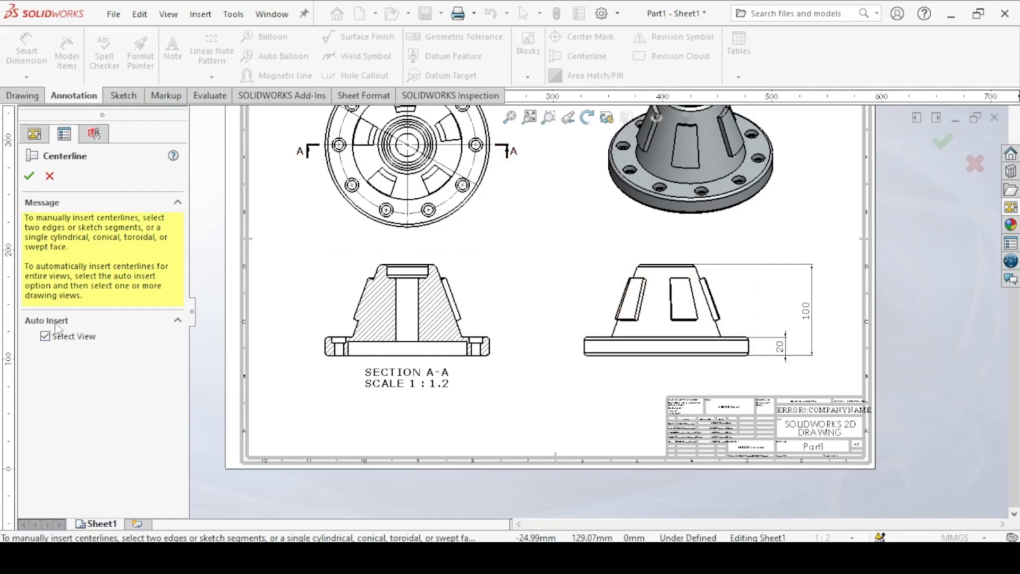
pyautogui.click(603, 267)
pyautogui.press('Return')
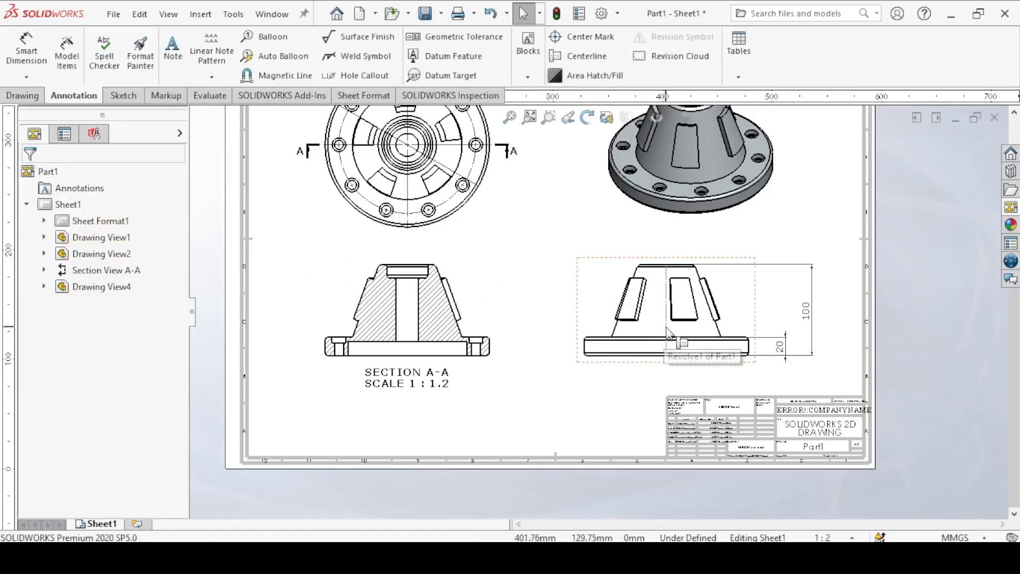
# - Dimension the angle between the hub's left sloped edge and the centerline in the right view, placing the text between them
pyautogui.click(26, 51)
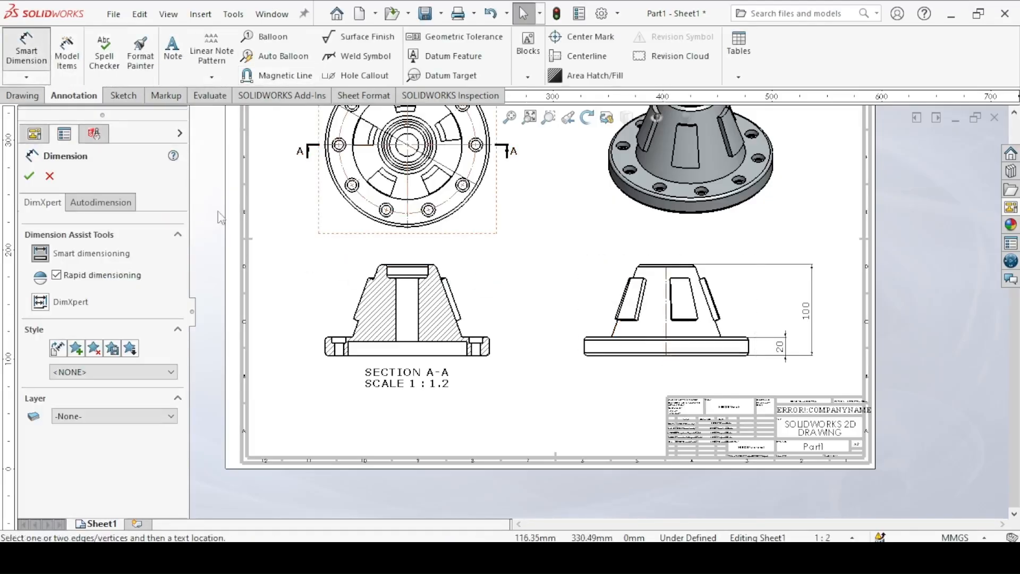
pyautogui.click(617, 333)
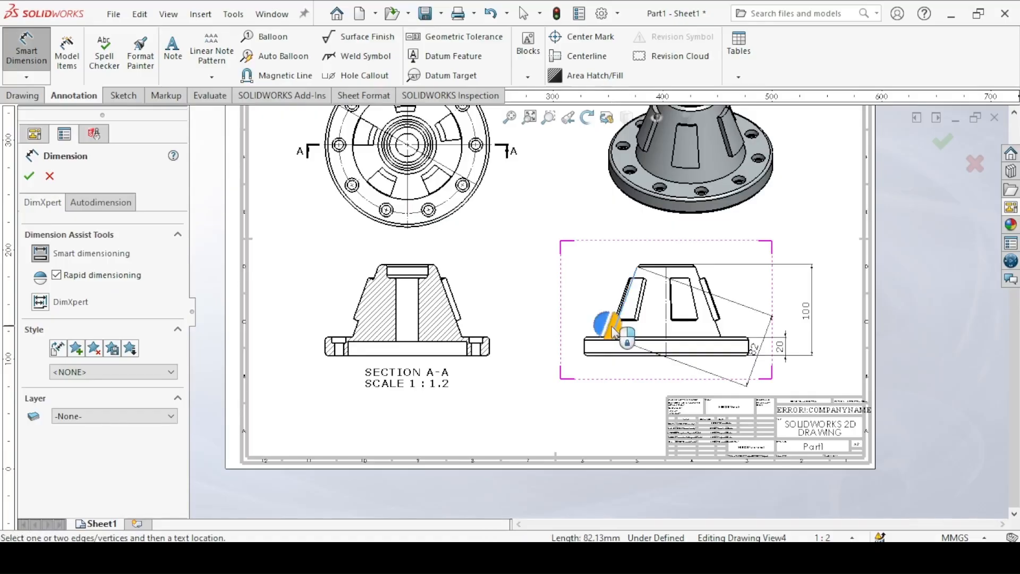
pyautogui.click(666, 319)
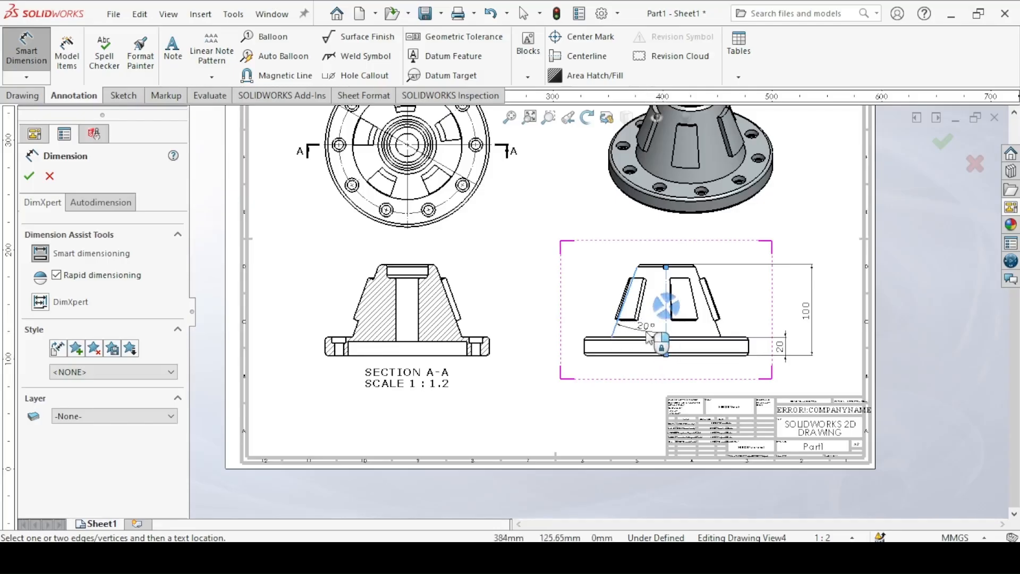
pyautogui.click(646, 326)
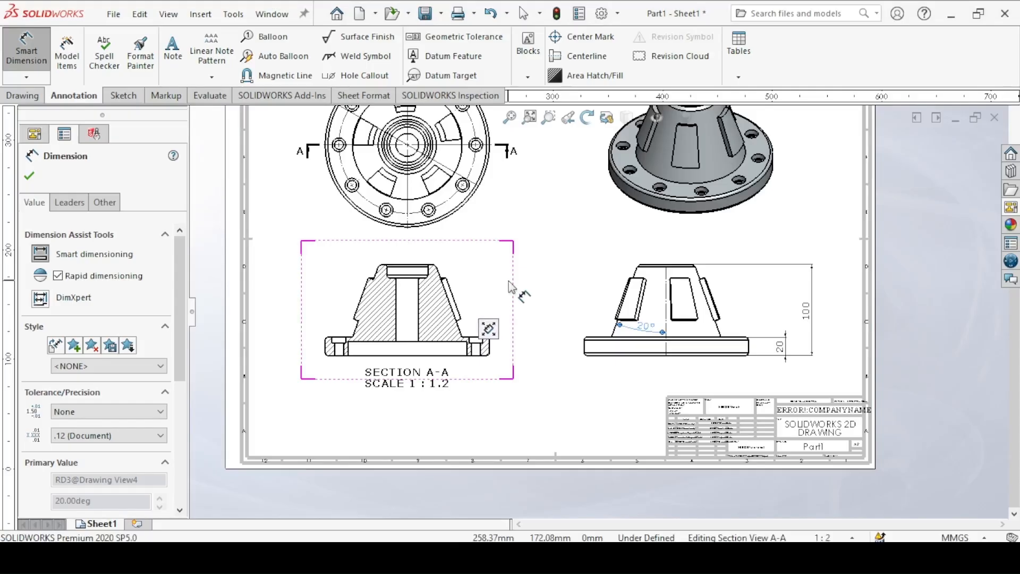
# - Dimension the diameter of the hub's conical base circle in the top view, placing the text outside the flange's upper right
pyautogui.scroll(3, 462, 229)
pyautogui.scroll(-2, 451, 229)
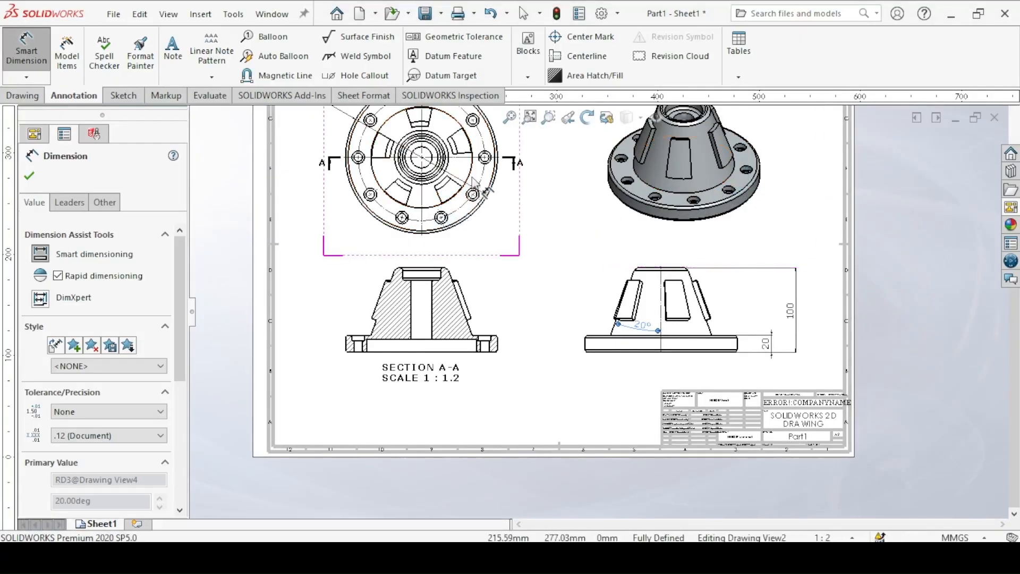
pyautogui.scroll(2, 474, 182)
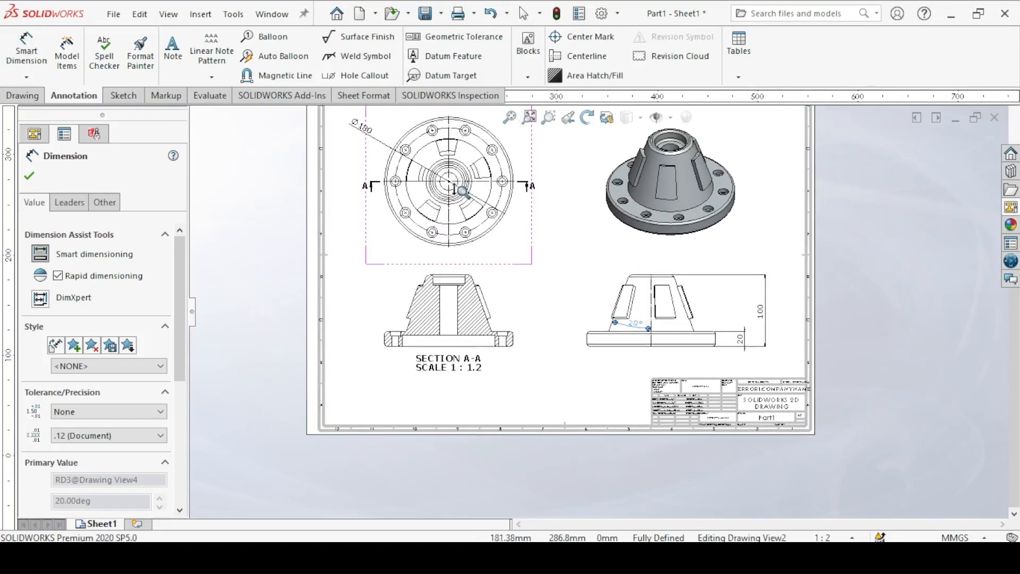
pyautogui.scroll(-4, 466, 195)
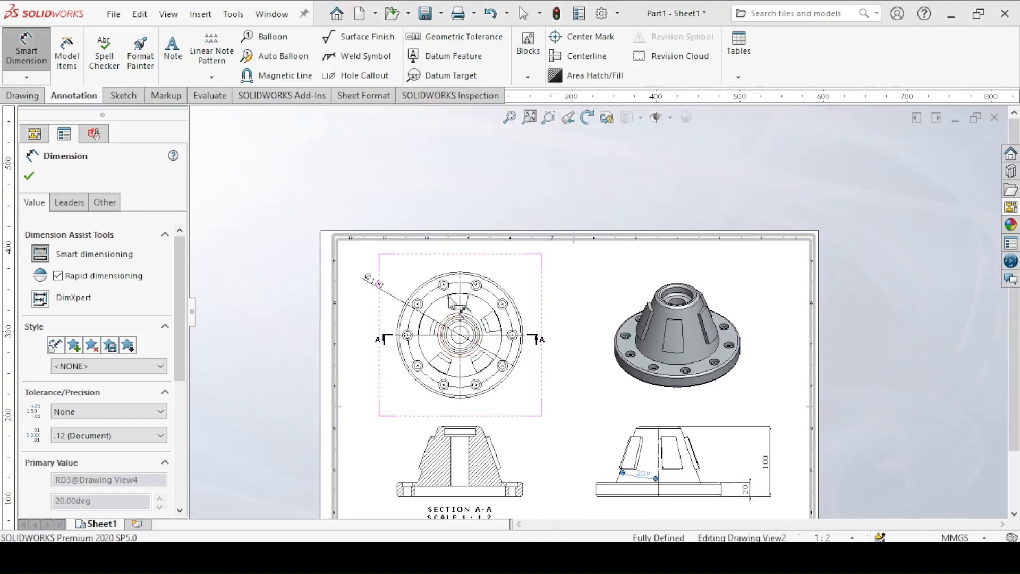
pyautogui.click(401, 300)
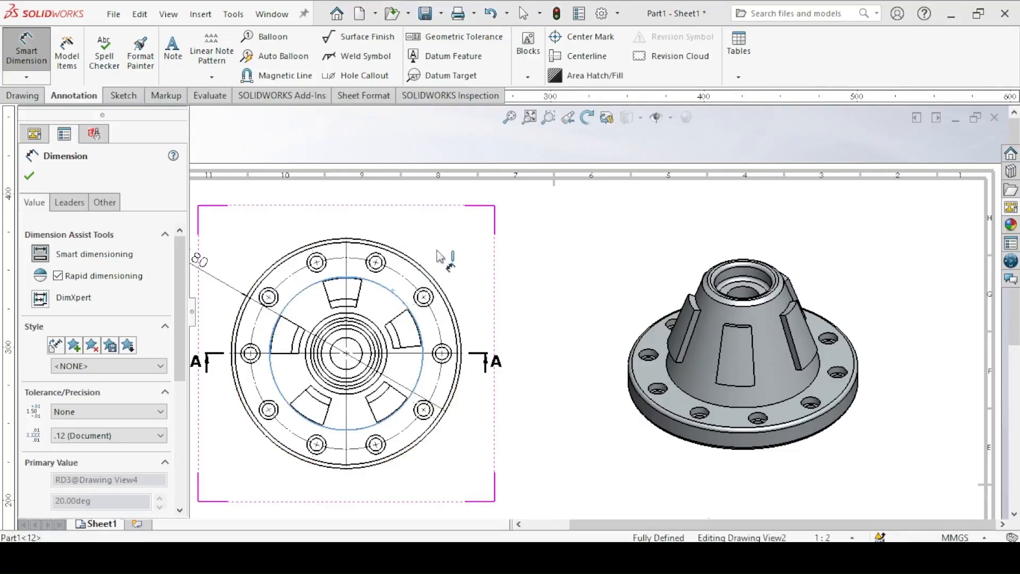
pyautogui.click(469, 235)
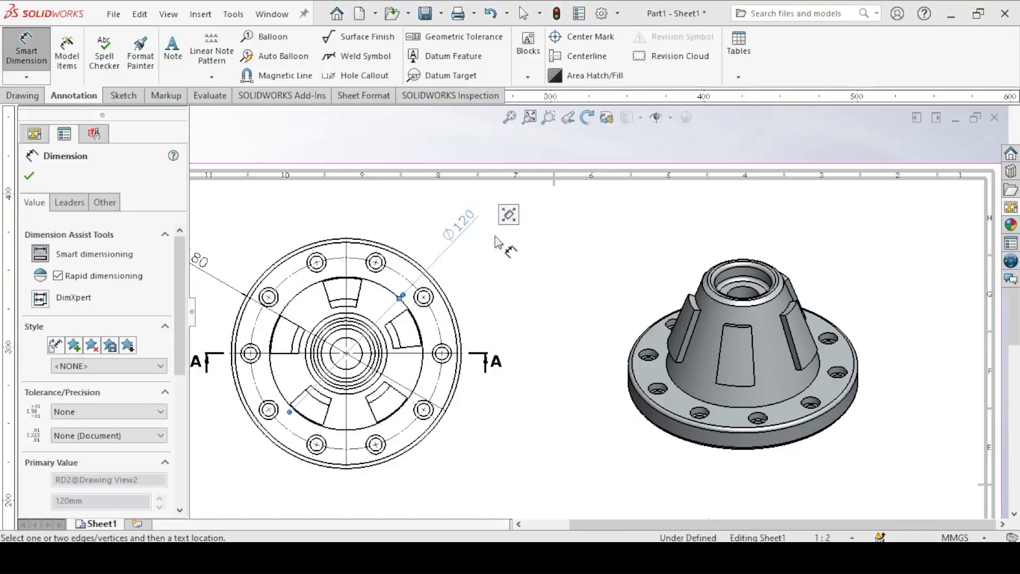
# - Dimension the diameter of the wide recess in the flange's underside in section view A-A, placing the text below the view label
pyautogui.scroll(3, 493, 250)
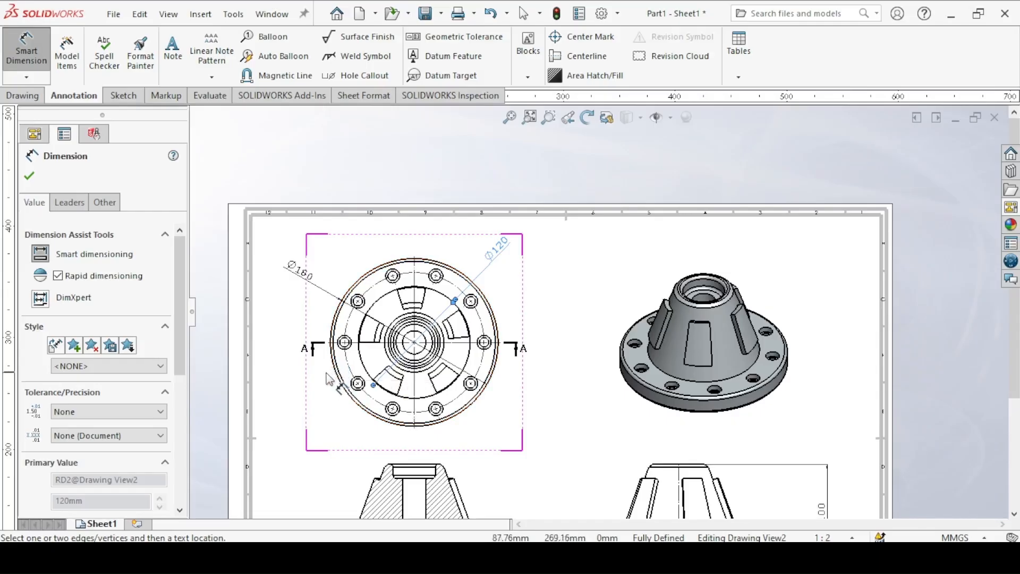
pyautogui.scroll(2, 319, 388)
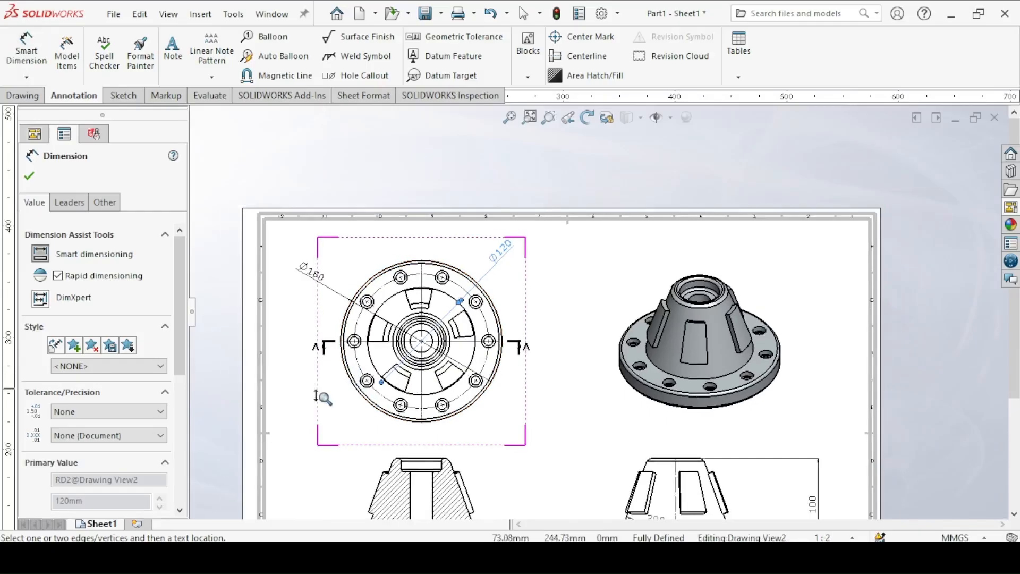
pyautogui.moveTo(323, 426); pyautogui.dragTo(364, 349, button='middle')
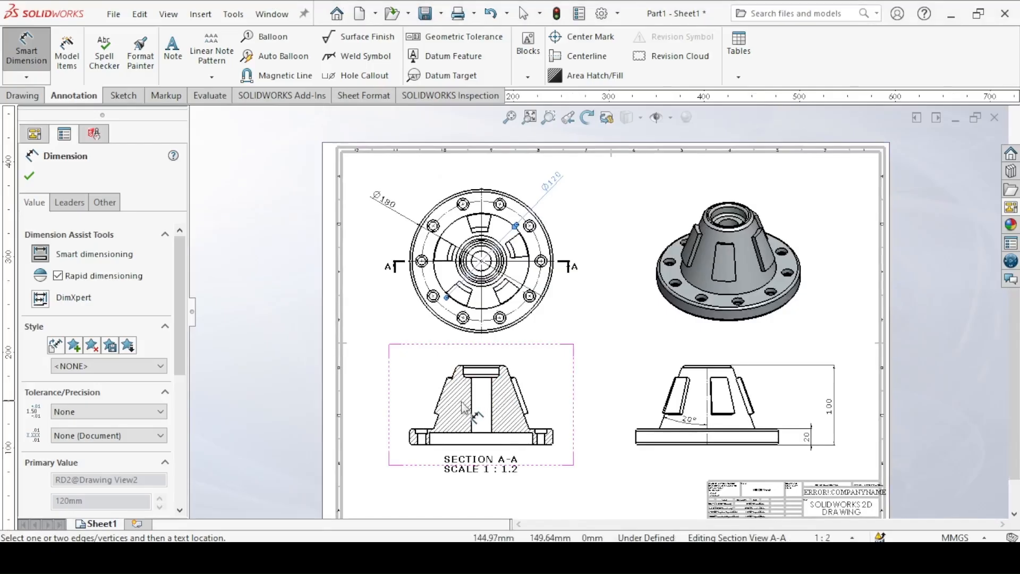
pyautogui.scroll(-2, 596, 315)
pyautogui.moveTo(394, 462); pyautogui.dragTo(448, 363, button='middle')
pyautogui.click(394, 407)
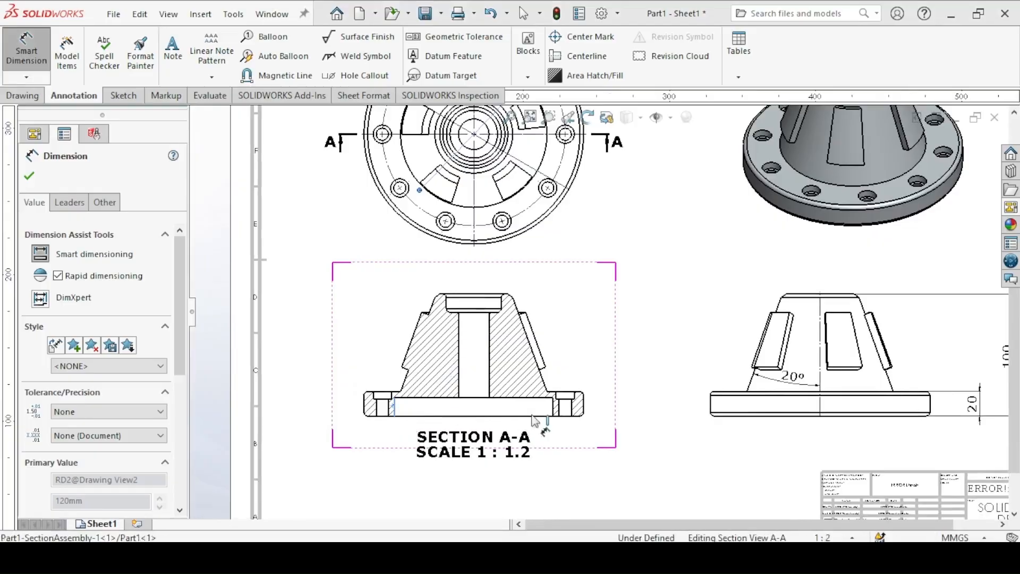
pyautogui.click(553, 400)
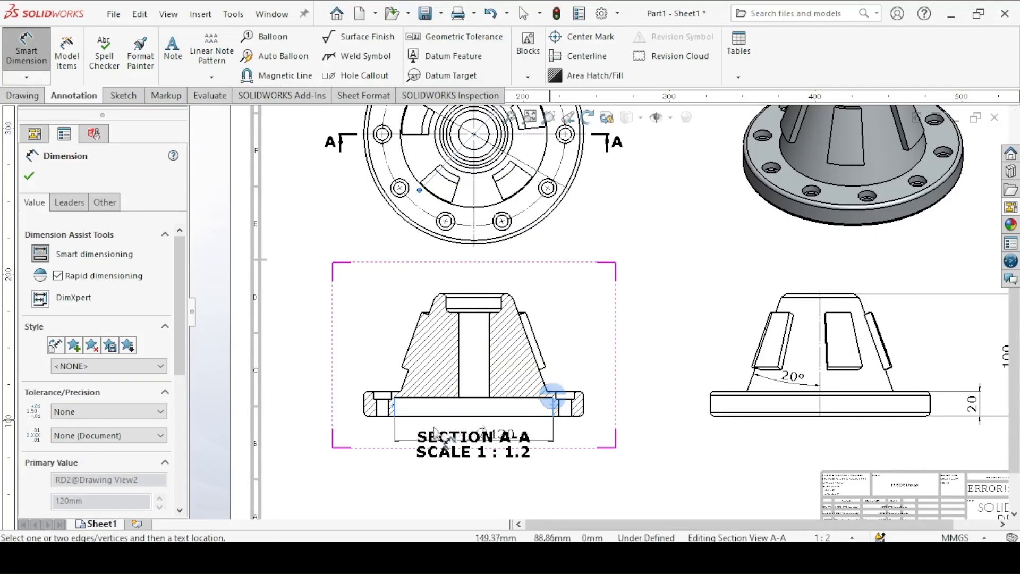
pyautogui.click(468, 494)
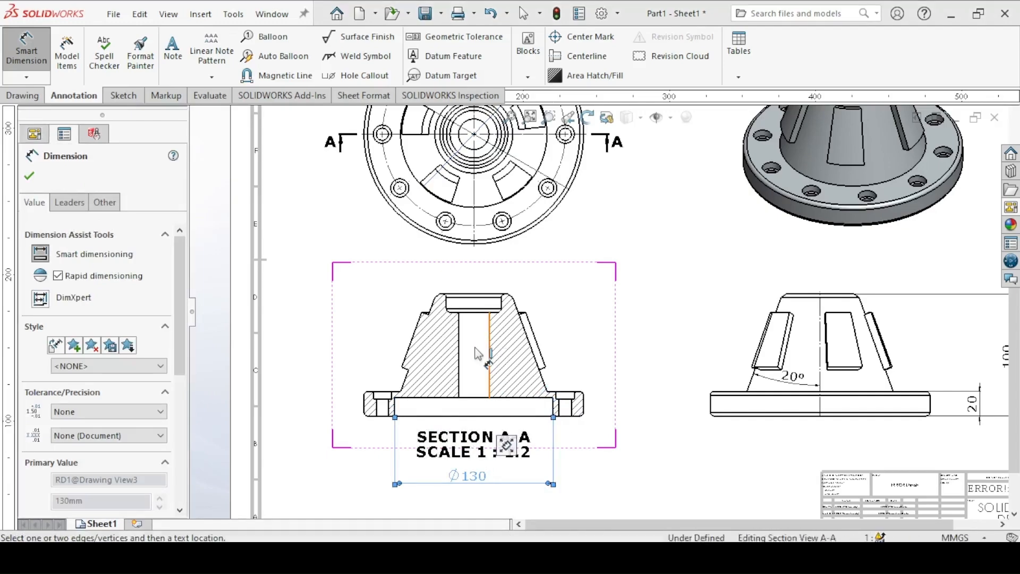
# - Dimension the central bore's diameter in section view A-A, placing the text inside the bore near its upper end
pyautogui.click(489, 354)
pyautogui.click(460, 355)
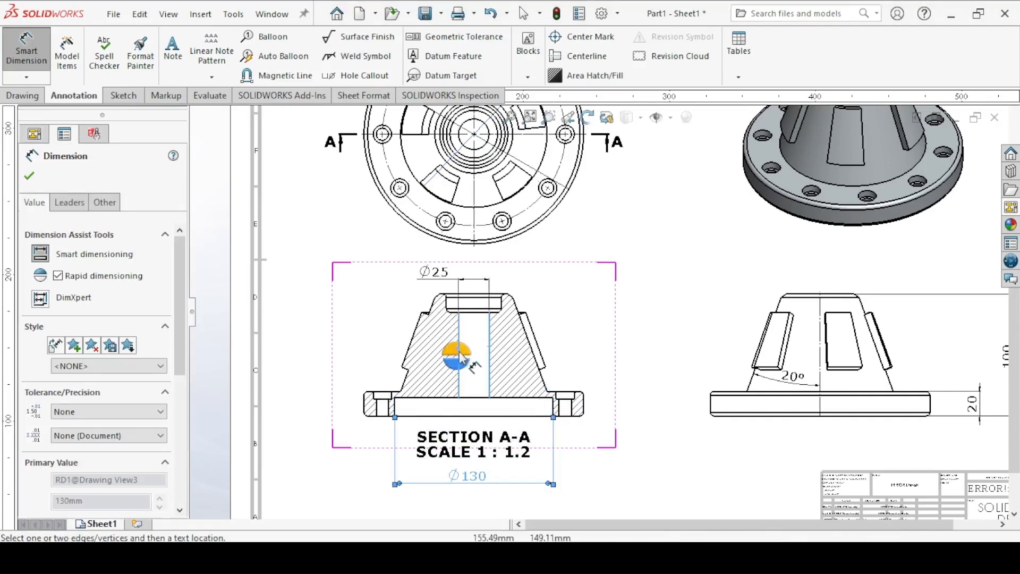
pyautogui.click(482, 348)
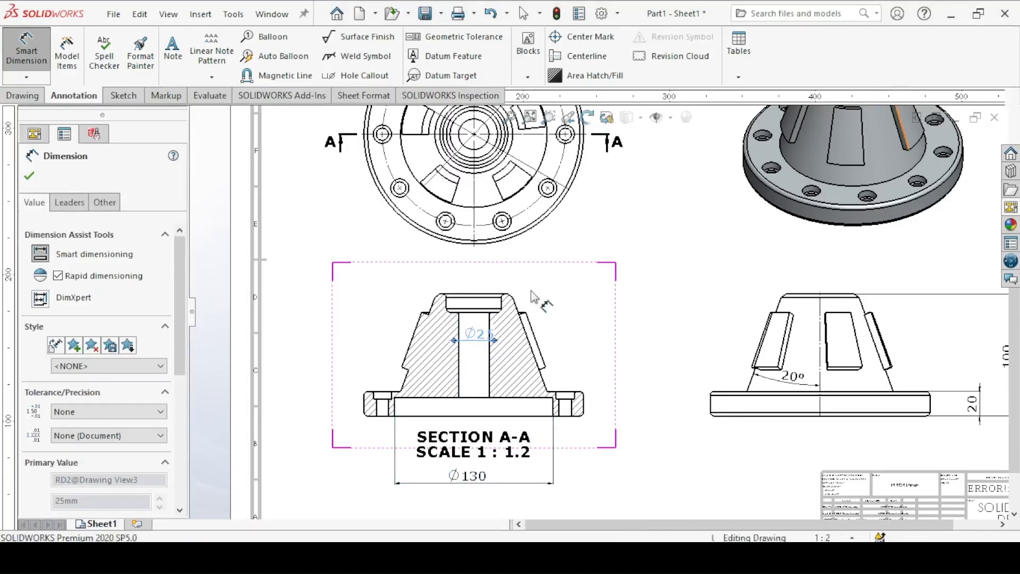
# - Dimension the diameter of the hub's top counterbore in section view A-A, placing the text just above the hub
pyautogui.click(502, 304)
pyautogui.click(446, 307)
pyautogui.click(469, 283)
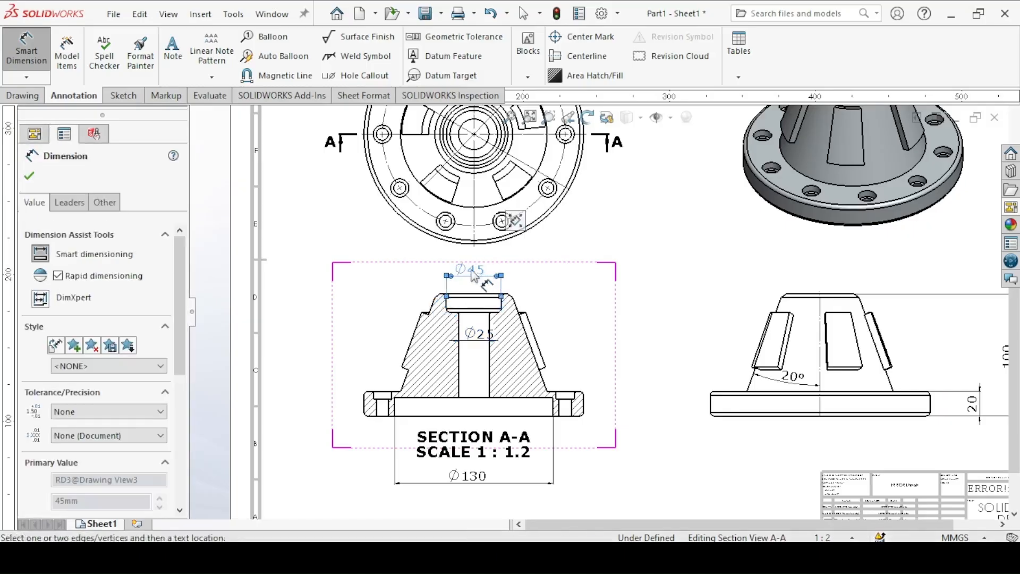
# - Dimension the depth of the hub's top counterbore in section view A-A, placing the text to the right of the hub
pyautogui.click(481, 299)
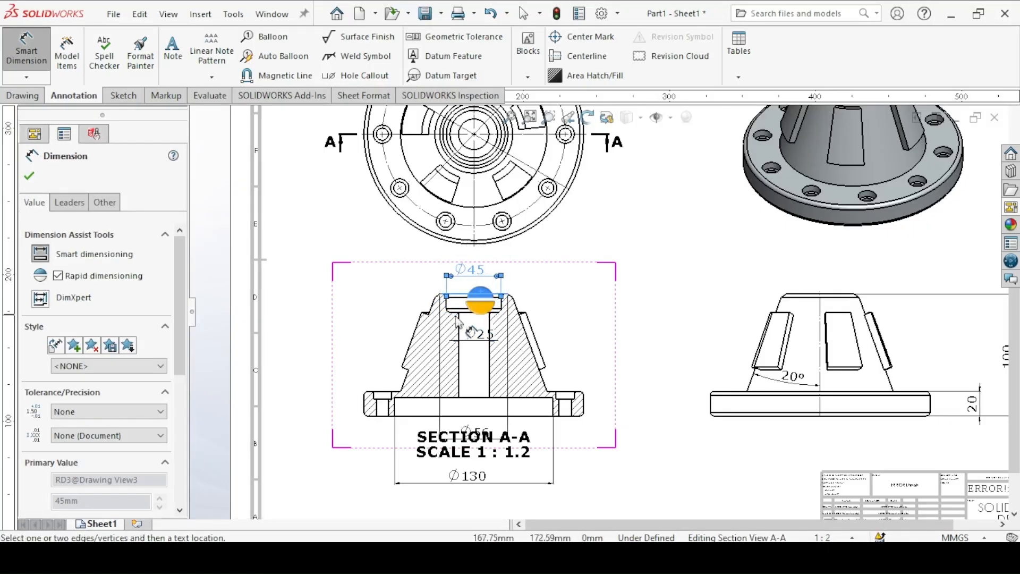
pyautogui.click(461, 313)
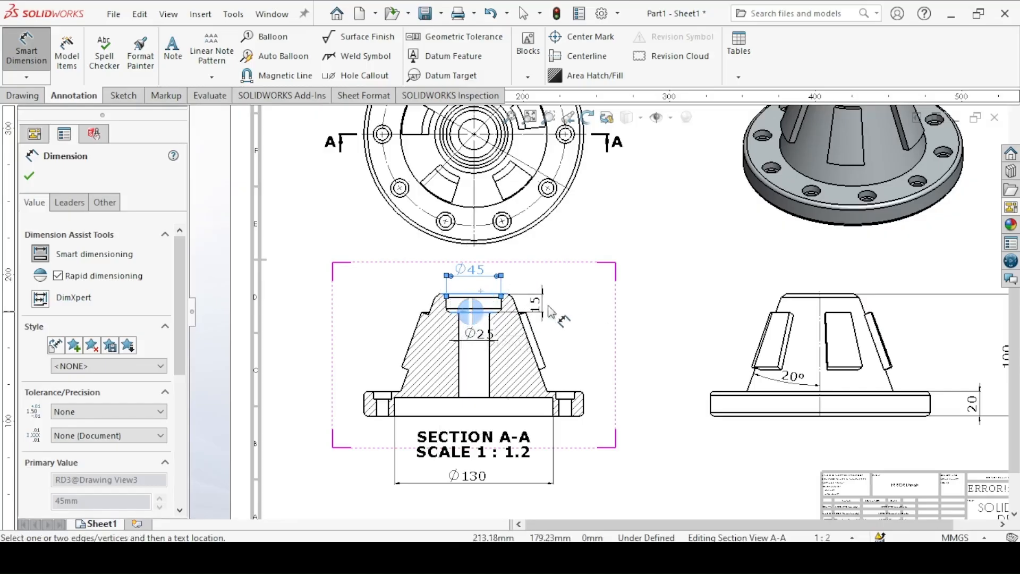
pyautogui.click(593, 309)
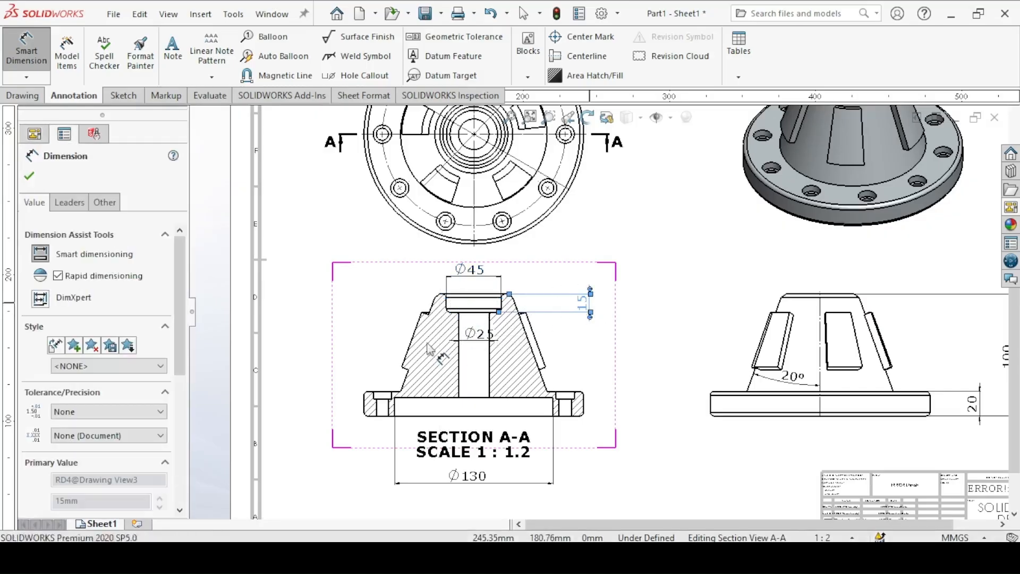
# - Dimension the depth of the recess in the flange's underside in section view A-A, placing the text right of the flange
pyautogui.click(527, 417)
pyautogui.click(502, 399)
pyautogui.click(627, 412)
pyautogui.scroll(1, 589, 392)
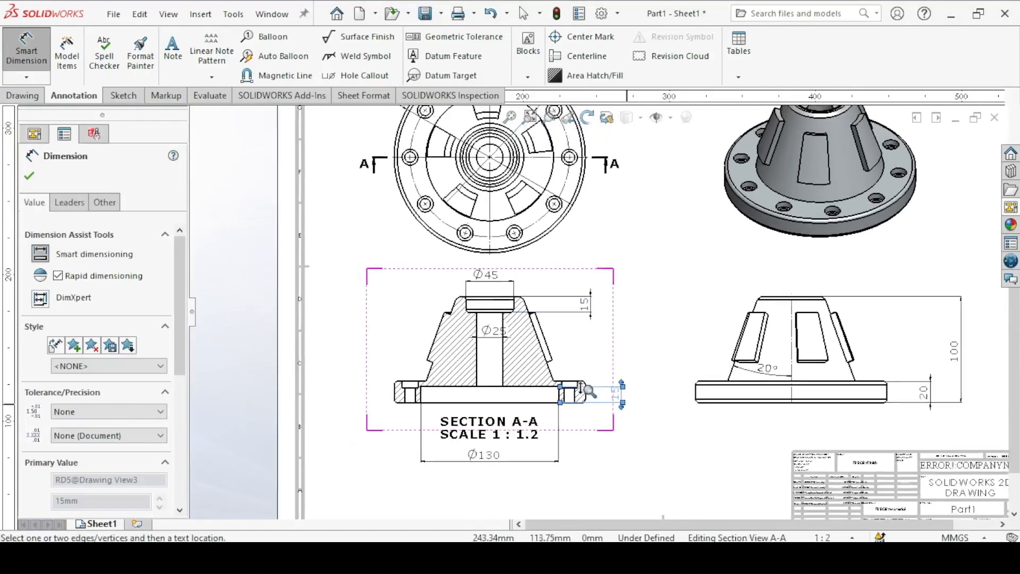
pyautogui.scroll(1, 589, 391)
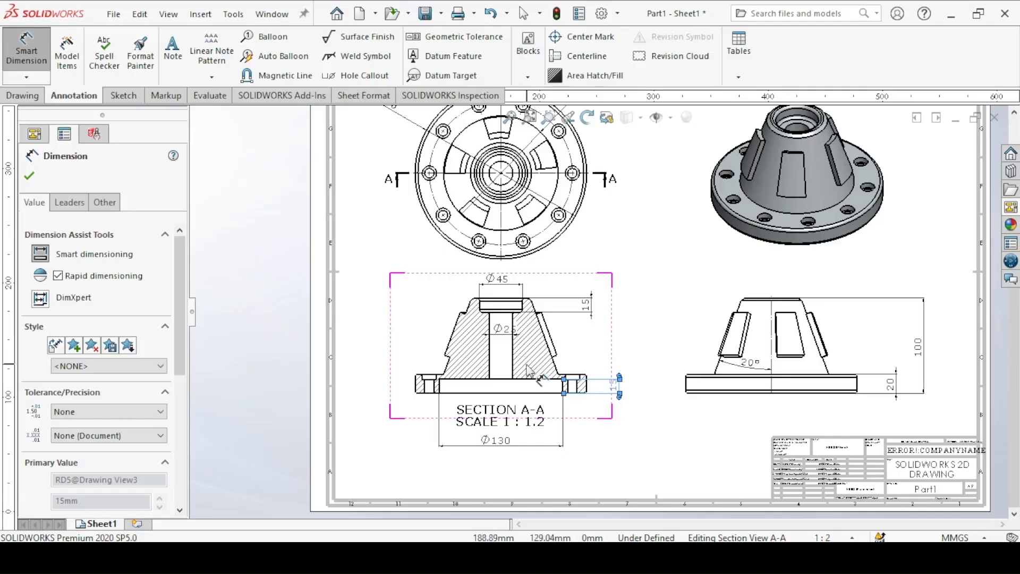
# - Dimension the sloped length of the left rib in section view A-A, placing the text outside the hub's left side
pyautogui.scroll(-2, 426, 341)
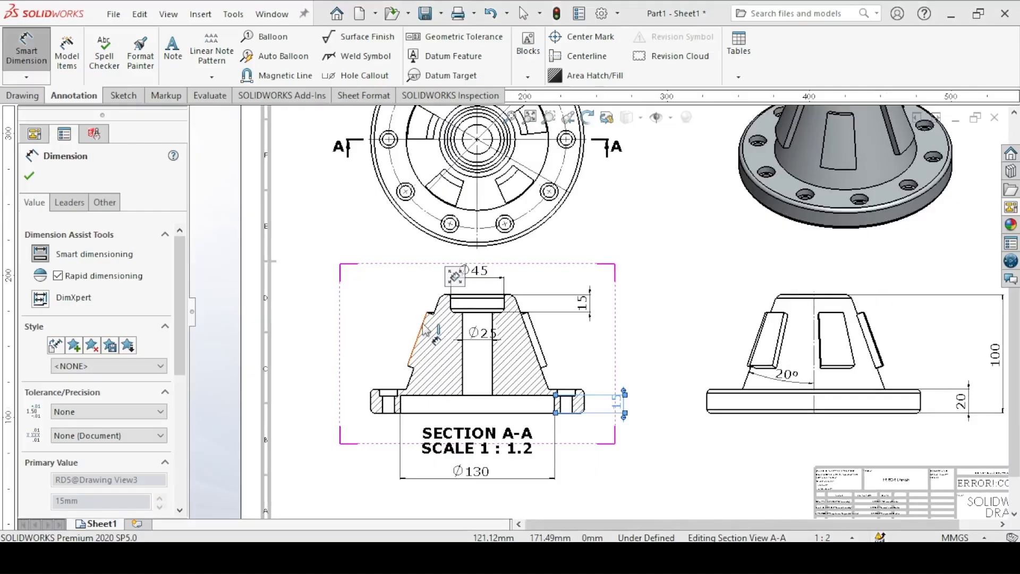
pyautogui.click(425, 328)
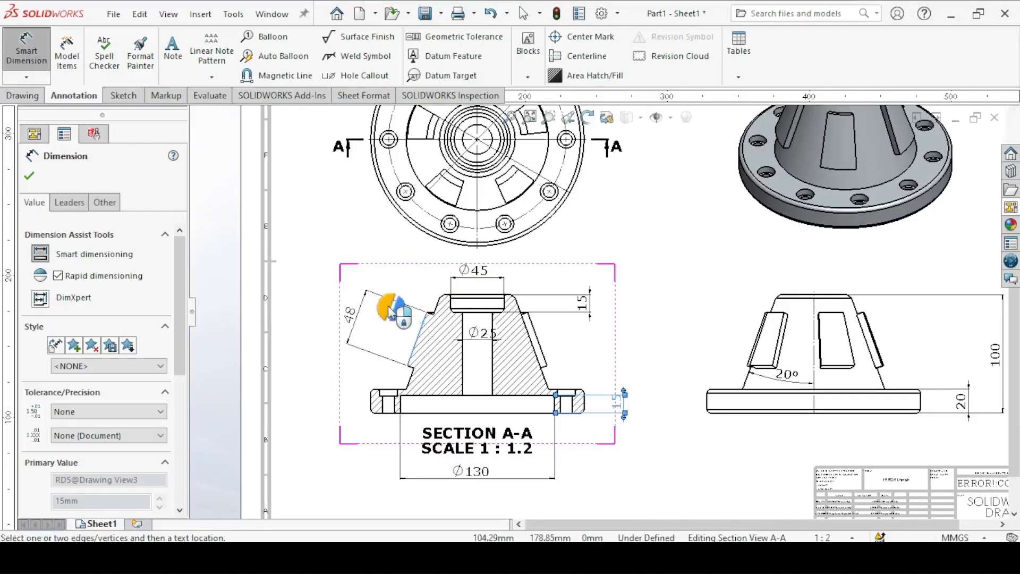
pyautogui.click(350, 312)
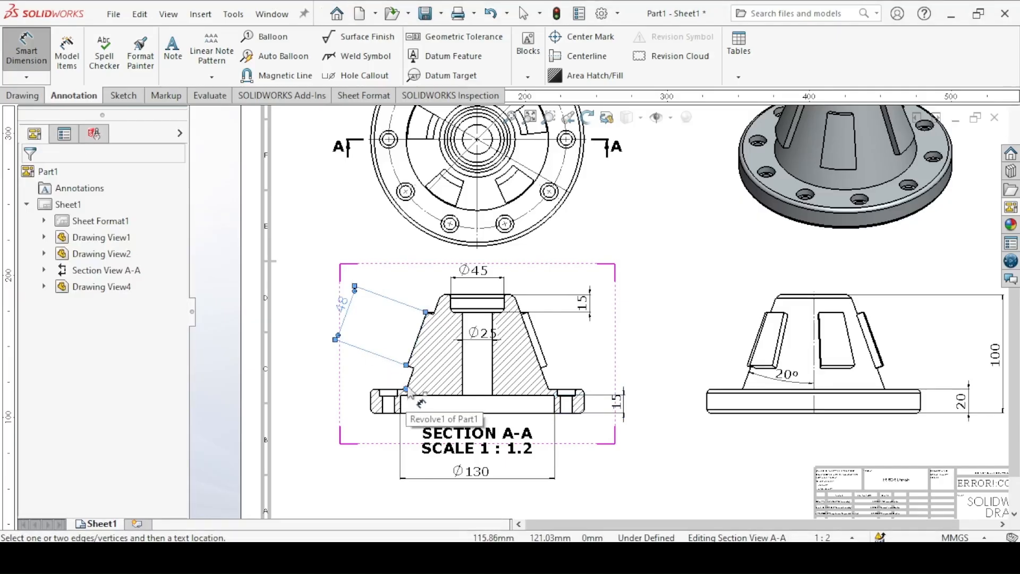
# - Dimension the sloped distance from the left rib's lower end to the flange and the angle between that rib end and the flange top in section A-A
pyautogui.click(408, 367)
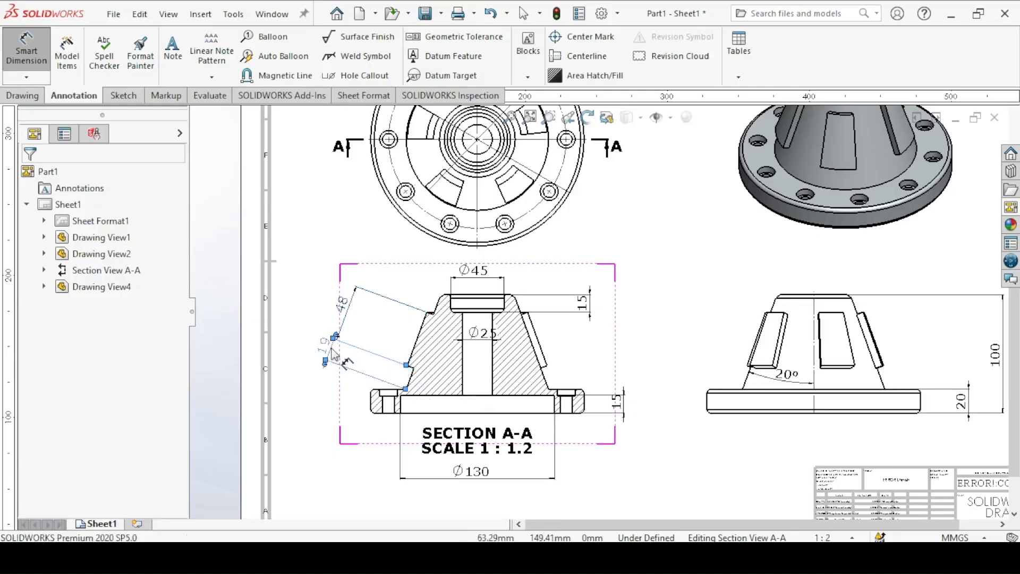
pyautogui.click(331, 351)
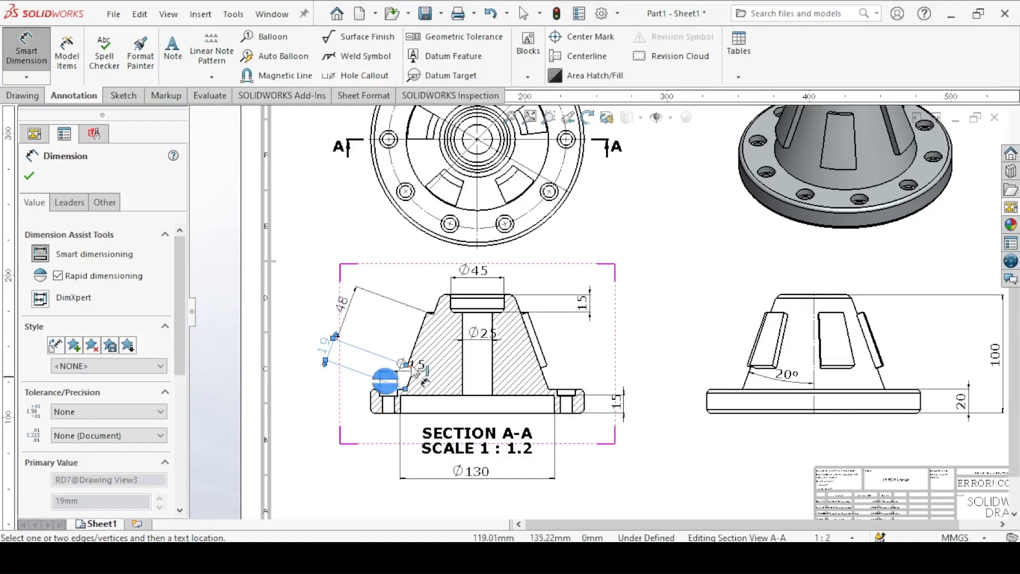
pyautogui.click(385, 380)
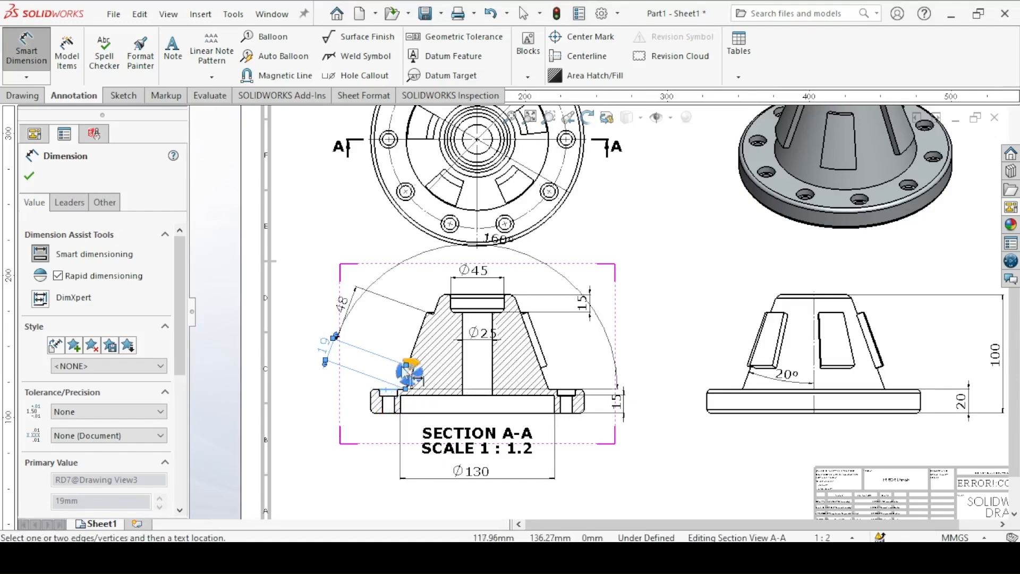
pyautogui.click(298, 358)
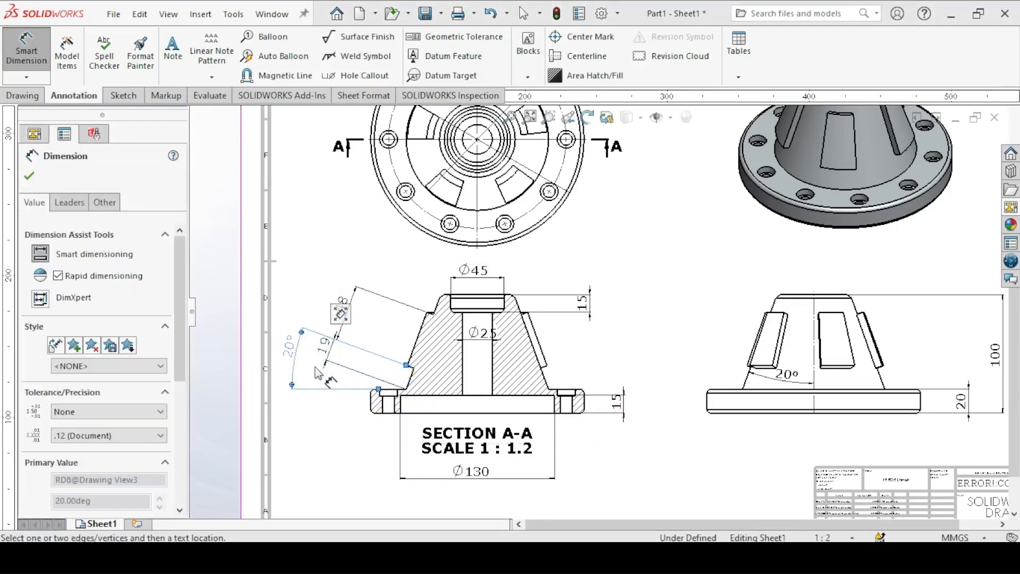
# - Dimension the sloped distance from the left rib's upper end to the hub's top edge in section A-A, placing the text above, and finish dimensioning
pyautogui.click(429, 316)
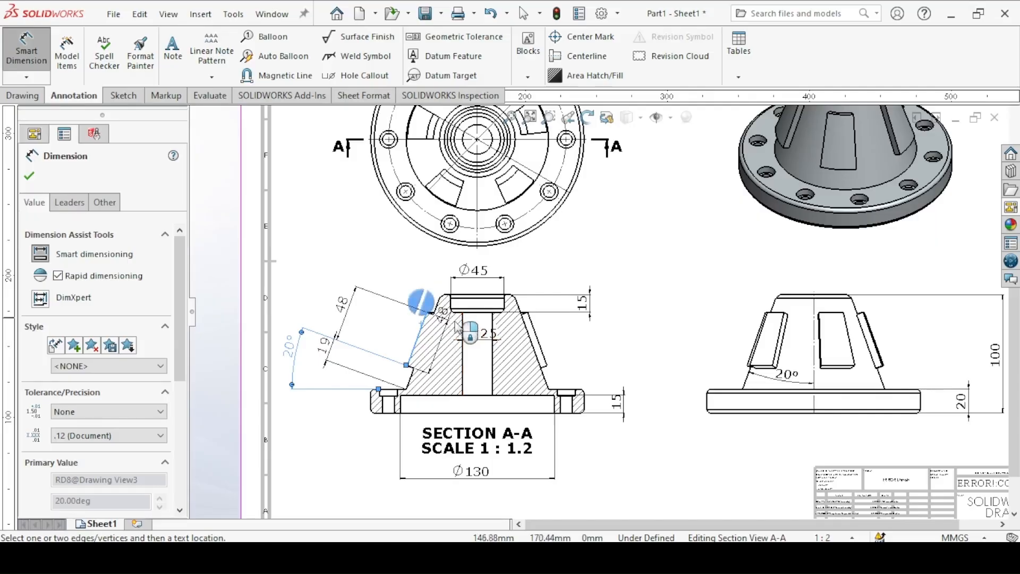
pyautogui.click(441, 298)
pyautogui.click(440, 293)
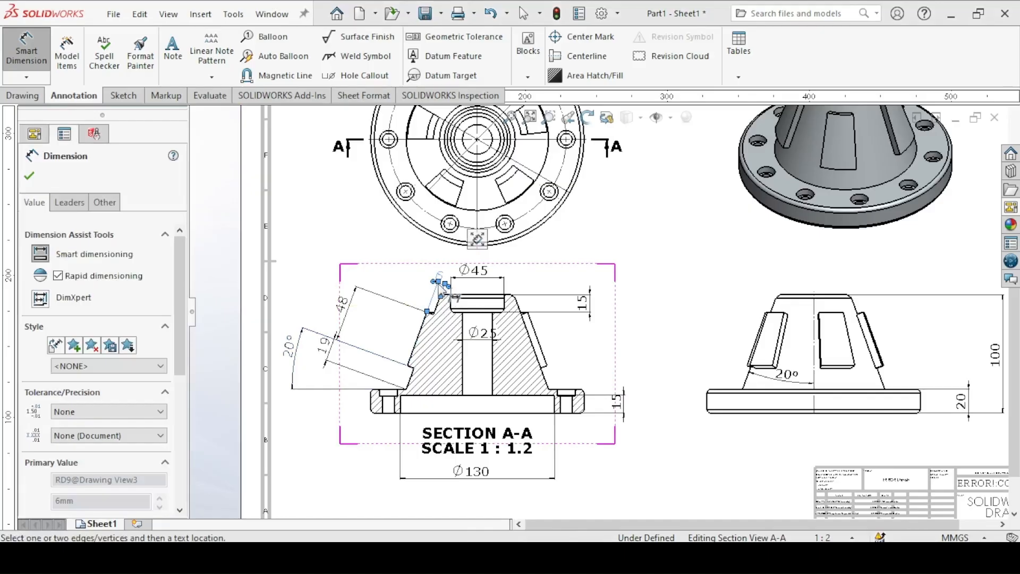
pyautogui.press('Escape')
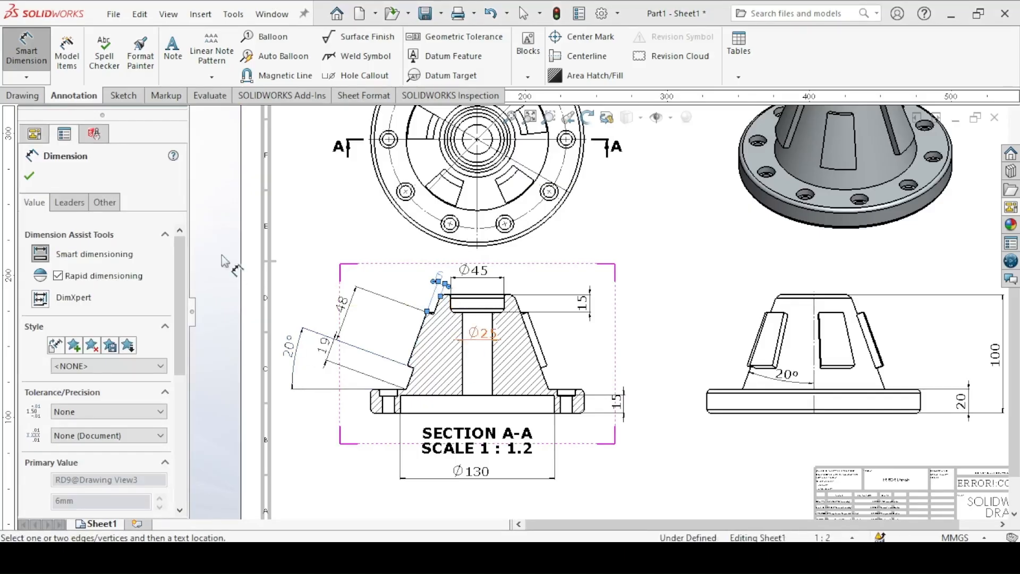
# - Add a hole callout to the rightmost counterbored flange hole in the top view, placing the text outside the flange's upper right
pyautogui.press('f')
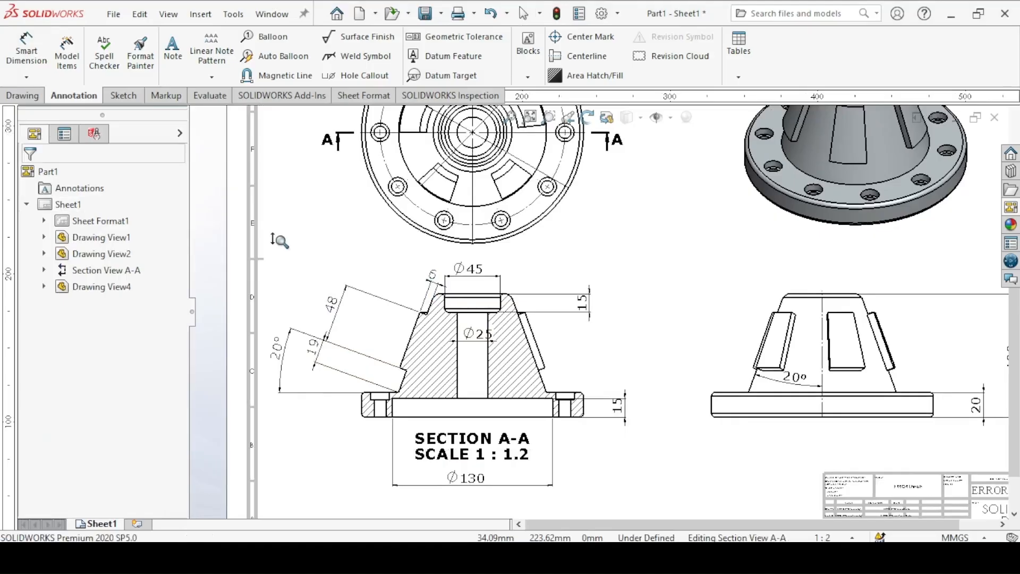
pyautogui.moveTo(481, 252); pyautogui.dragTo(486, 323, button='middle')
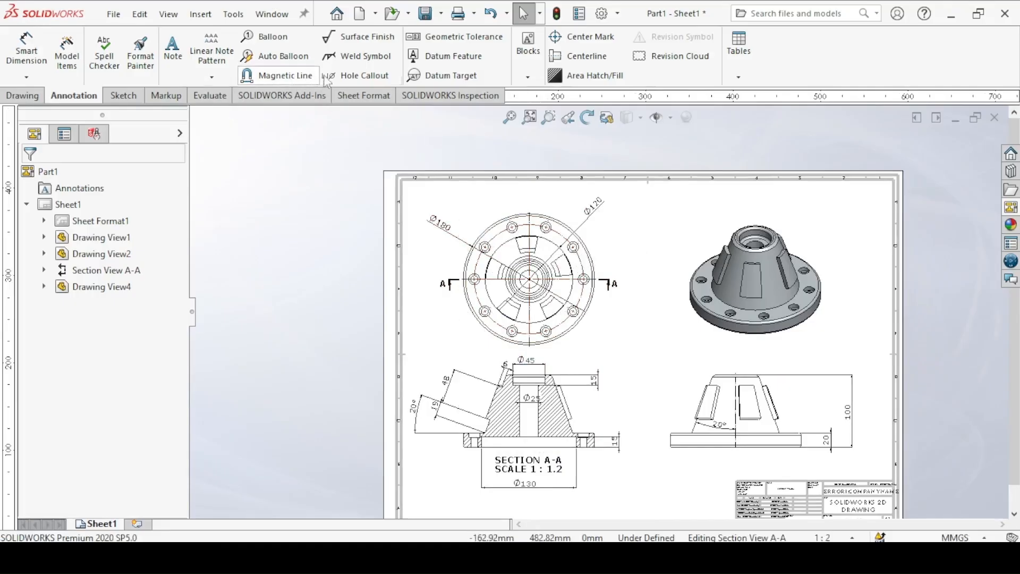
pyautogui.click(346, 77)
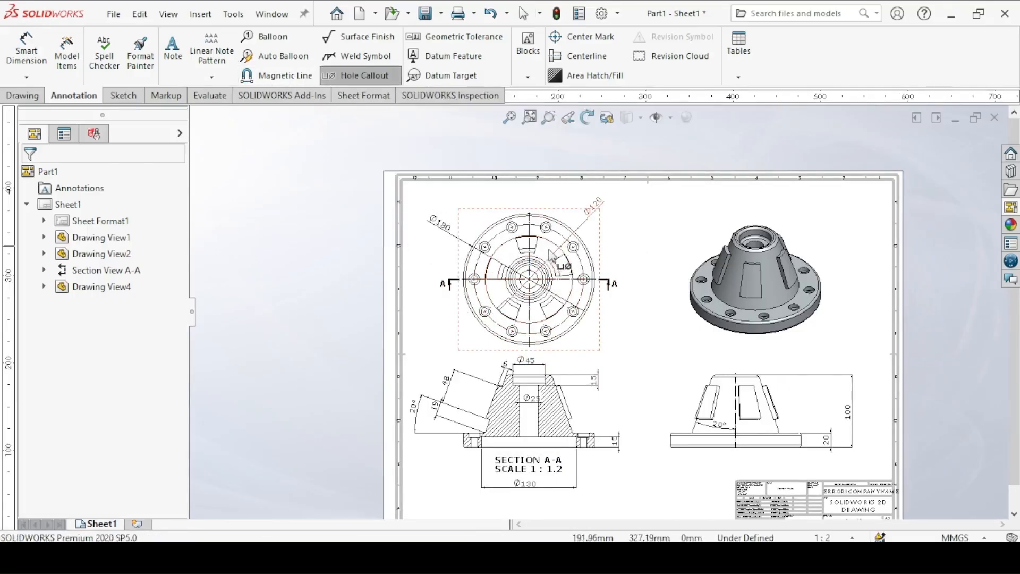
pyautogui.scroll(-3, 553, 257)
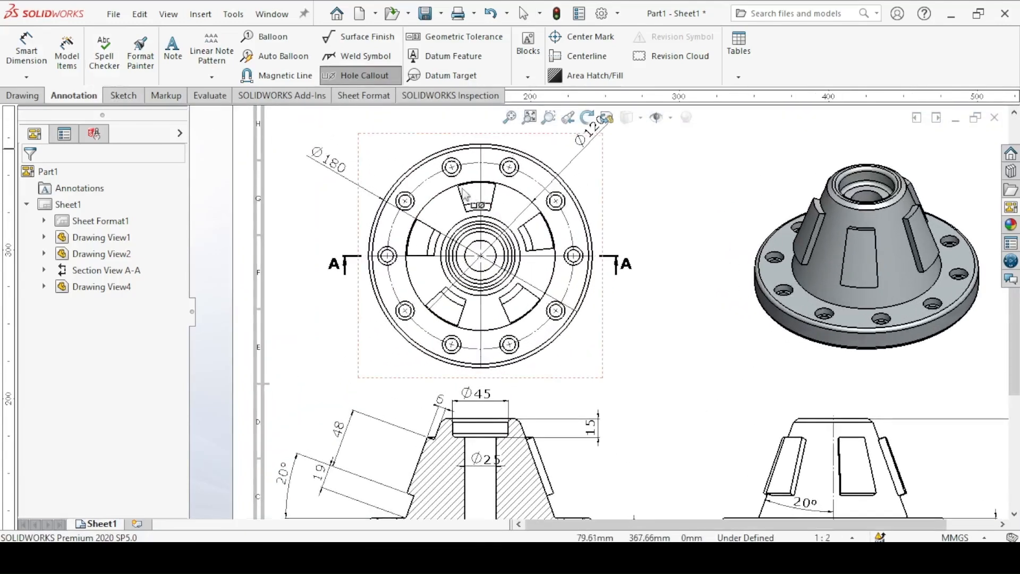
pyautogui.click(575, 256)
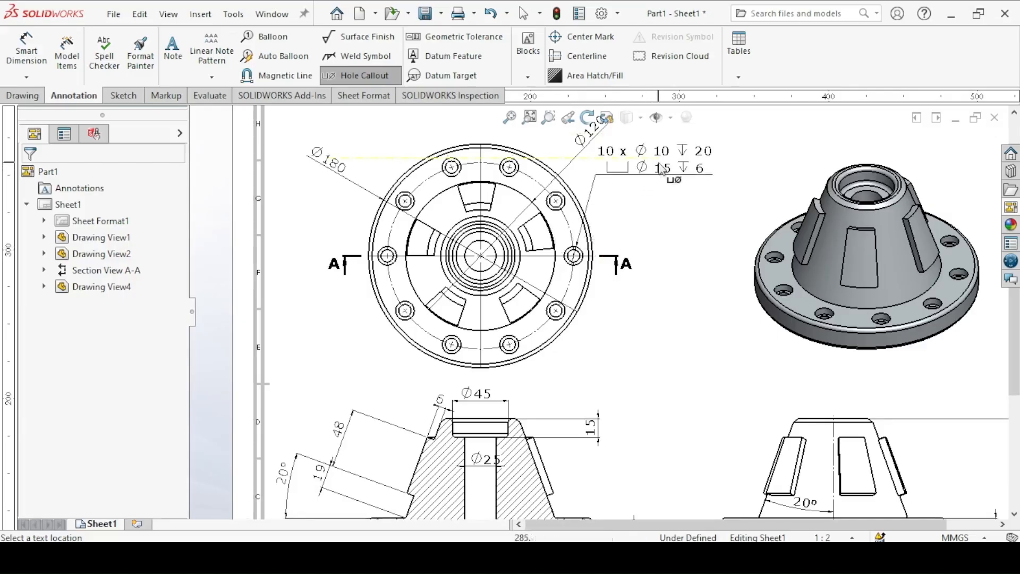
pyautogui.click(678, 173)
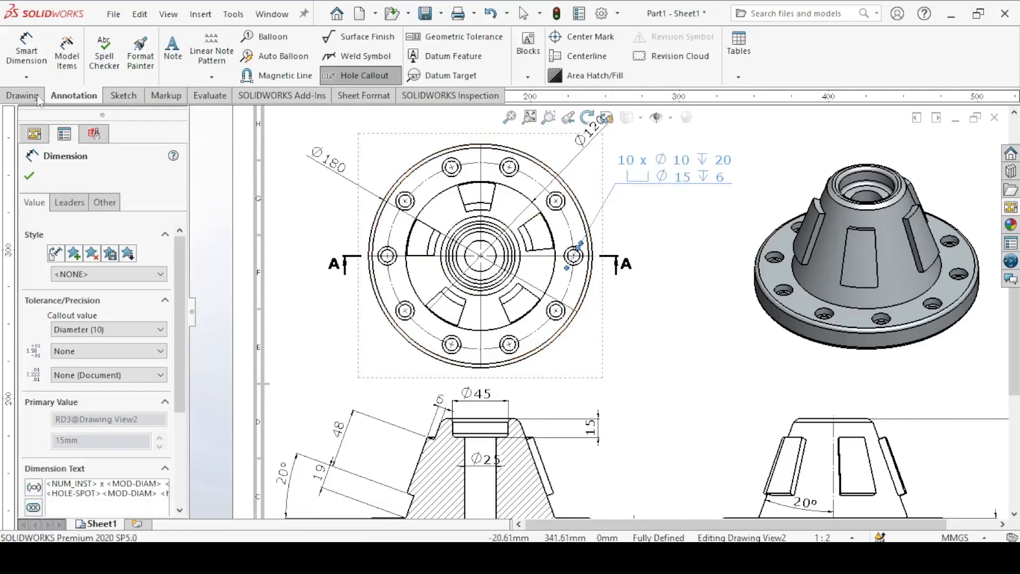
# - Dimension the radius of the flange's bolt circle in the top view, placing the text outside the flange's lower right
pyautogui.click(26, 51)
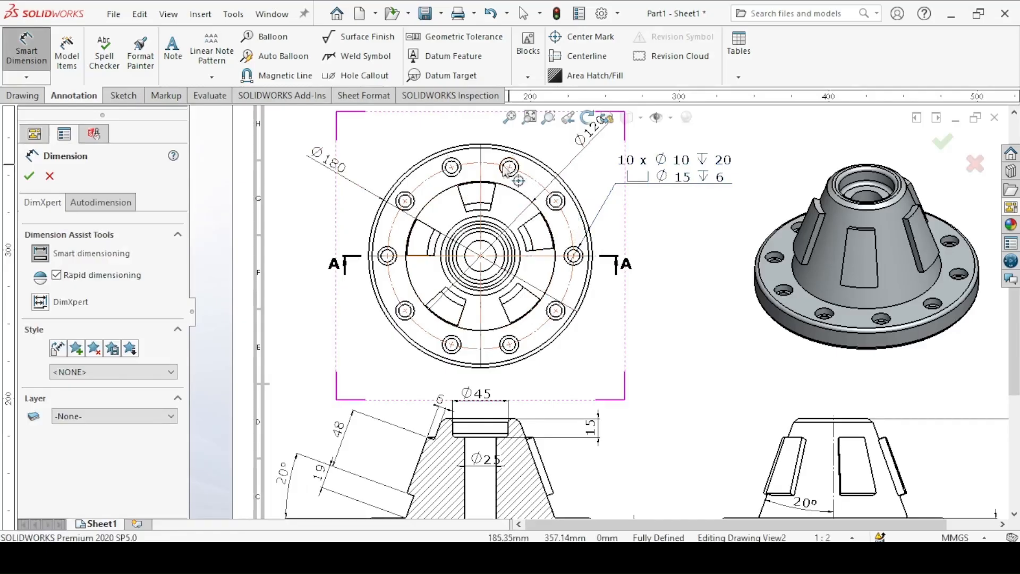
pyautogui.click(571, 291)
pyautogui.click(658, 323)
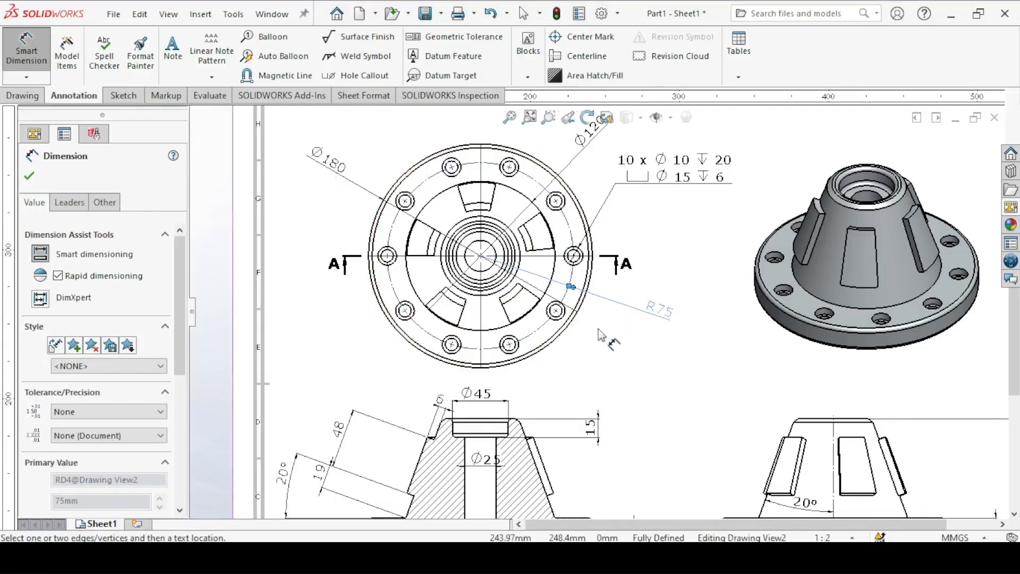
# - Dimension the angle between the two sides of the uppermost rib in the top view, placing the text above the flange, and finish dimensioning
pyautogui.scroll(4, 599, 334)
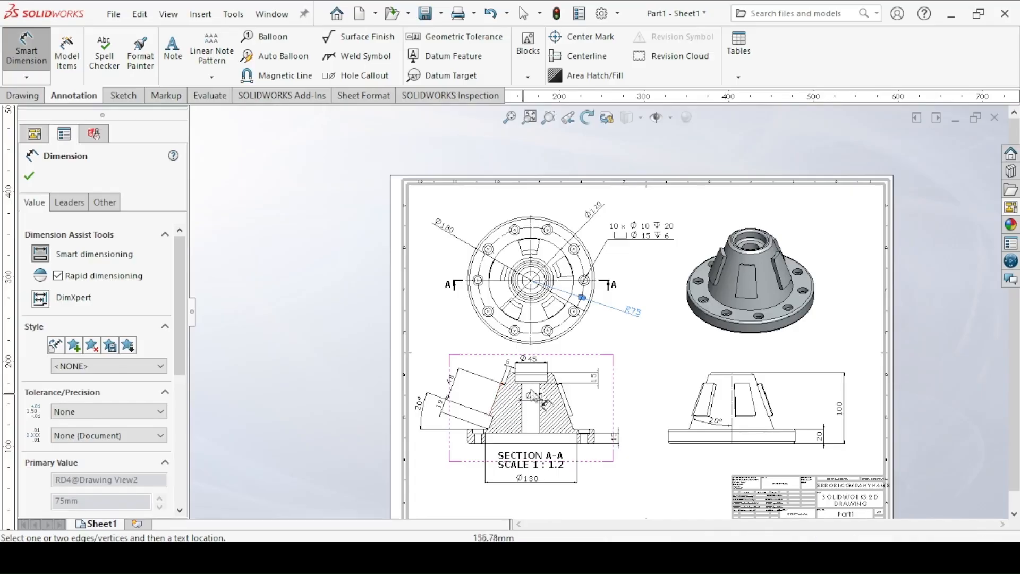
pyautogui.click(540, 247)
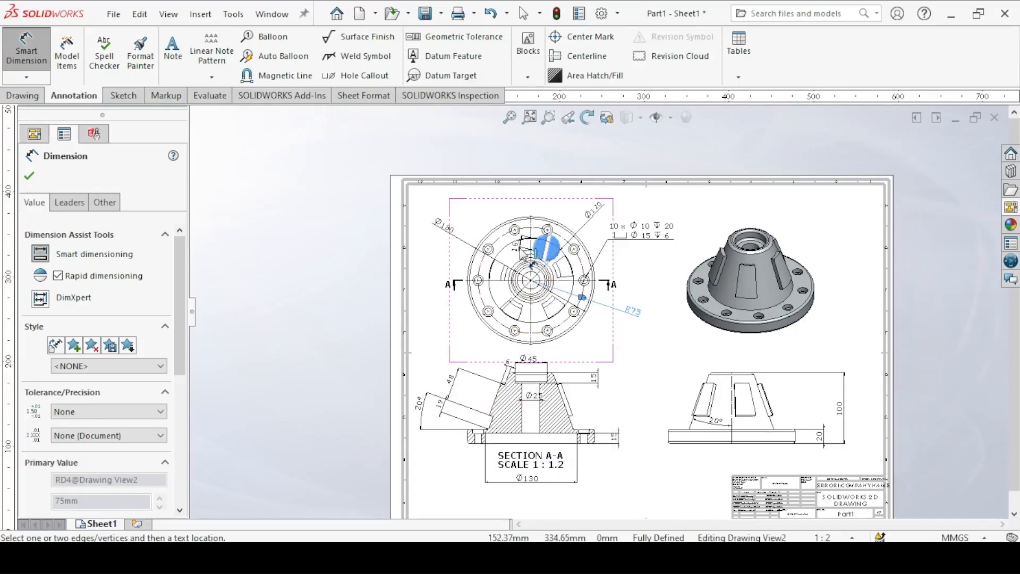
pyautogui.click(520, 248)
pyautogui.scroll(-5, 600, 314)
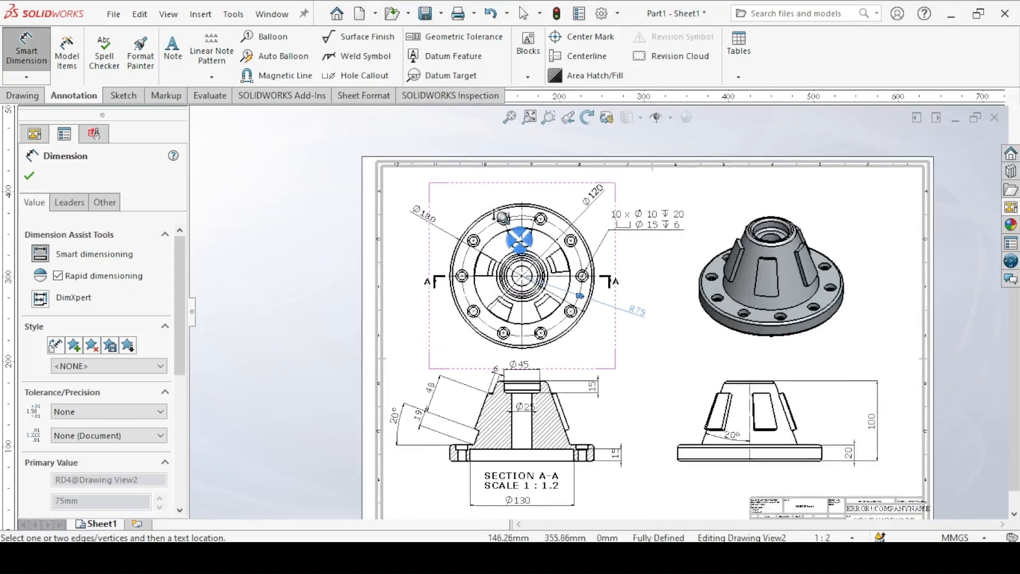
pyautogui.moveTo(482, 189); pyautogui.dragTo(518, 306, button='middle')
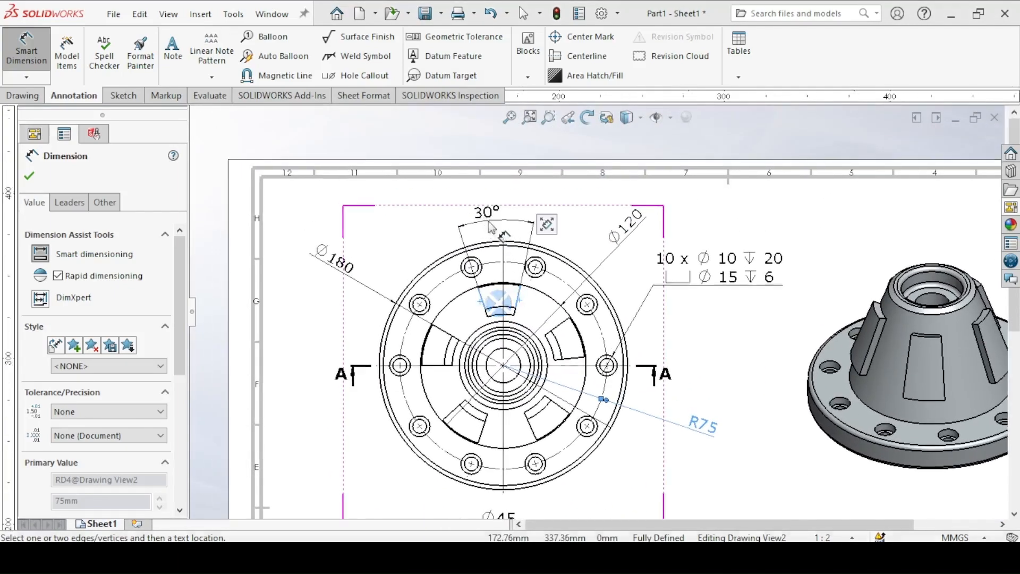
pyautogui.click(496, 227)
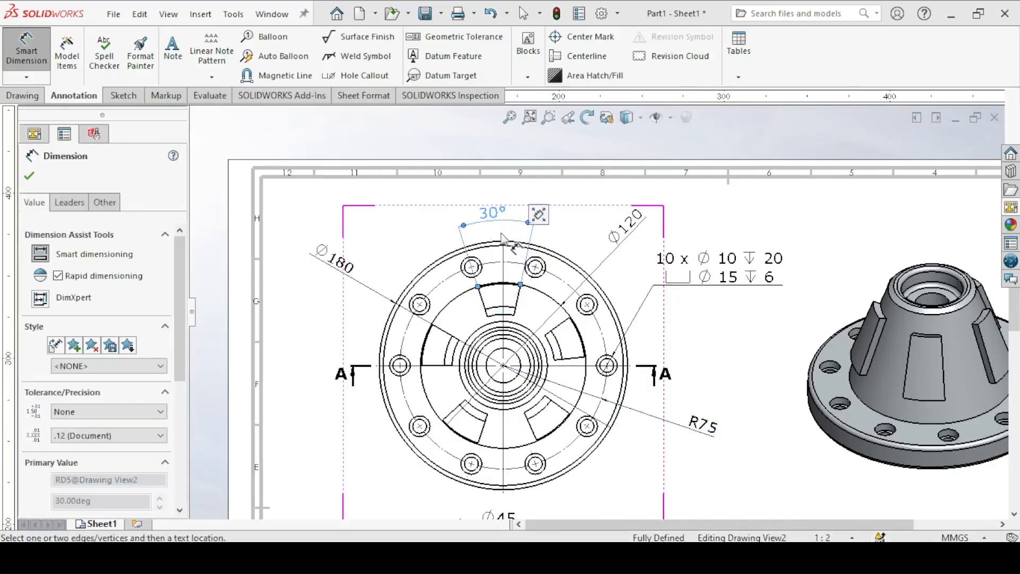
pyautogui.press('Escape')
pyautogui.press('Escape')
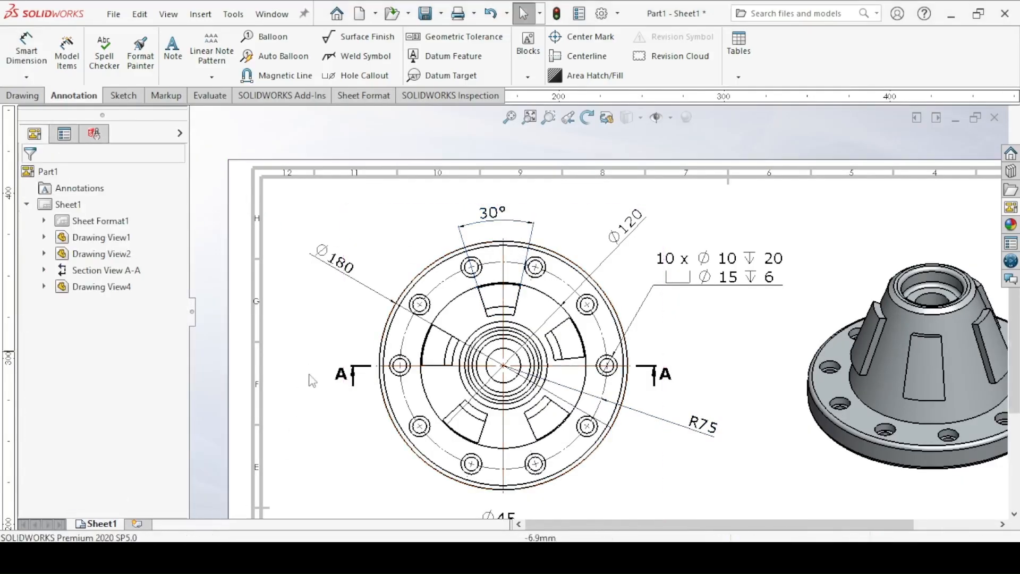
pyautogui.press('f')
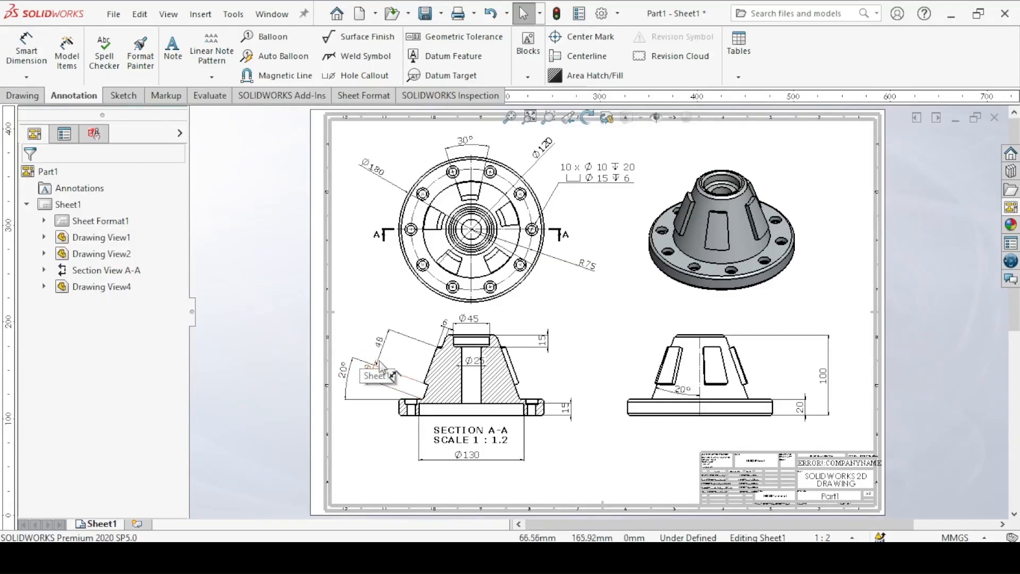
pyautogui.moveTo(573, 417)
pyautogui.mouseDown()
pyautogui.moveTo(580, 402)
pyautogui.moveTo(579, 418)
pyautogui.mouseUp()
pyautogui.click(296, 286)
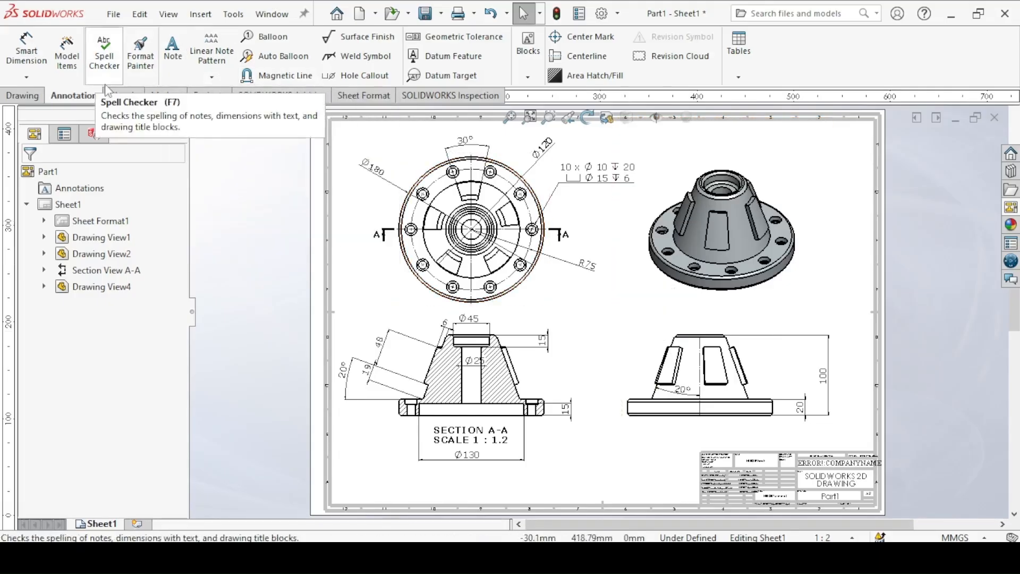
# - Start a note at the upper right of the isometric view with Verdana font, 10 mm text height, and bold formatting
pyautogui.click(173, 51)
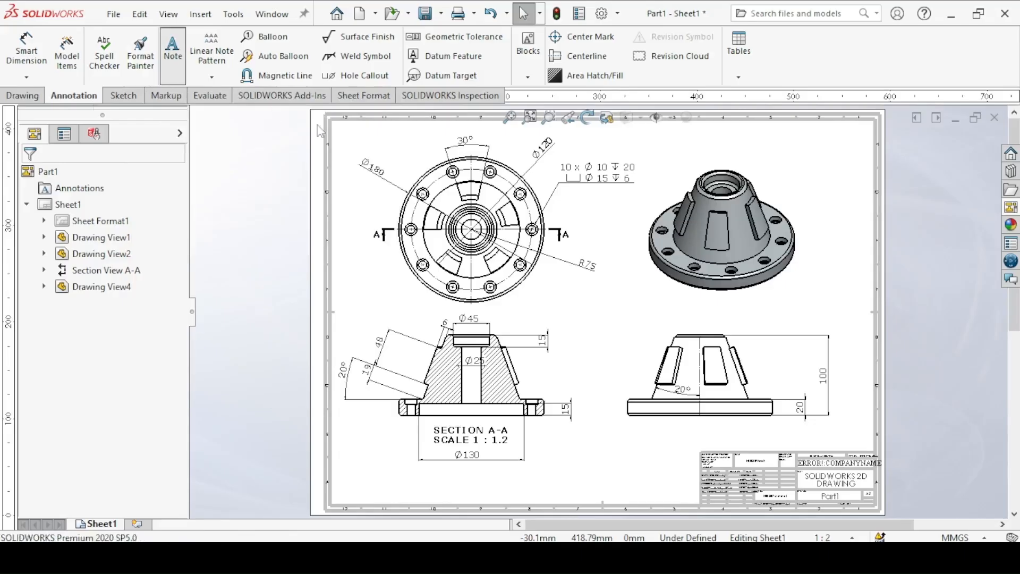
pyautogui.click(777, 163)
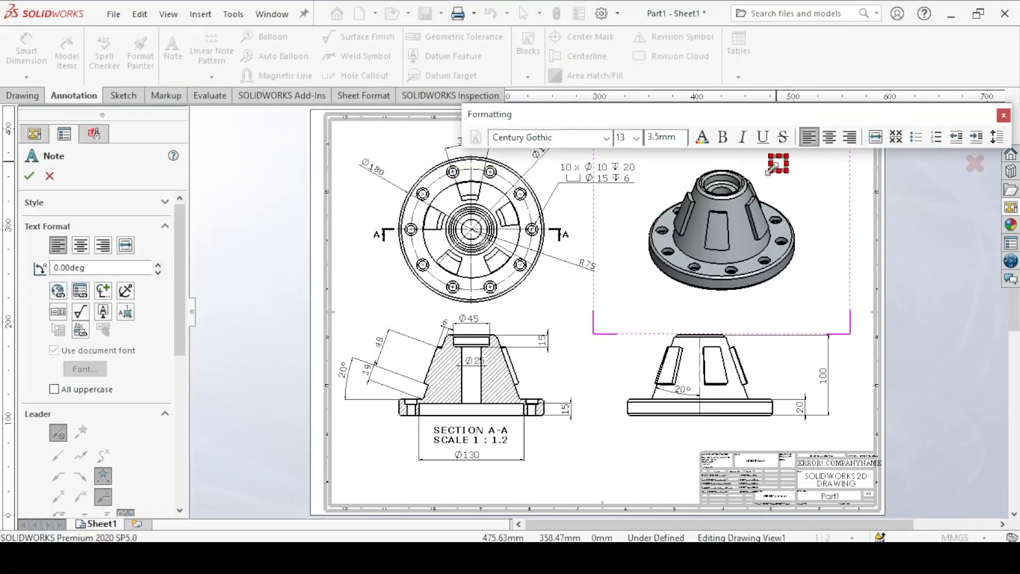
pyautogui.click(606, 138)
pyautogui.write('v')
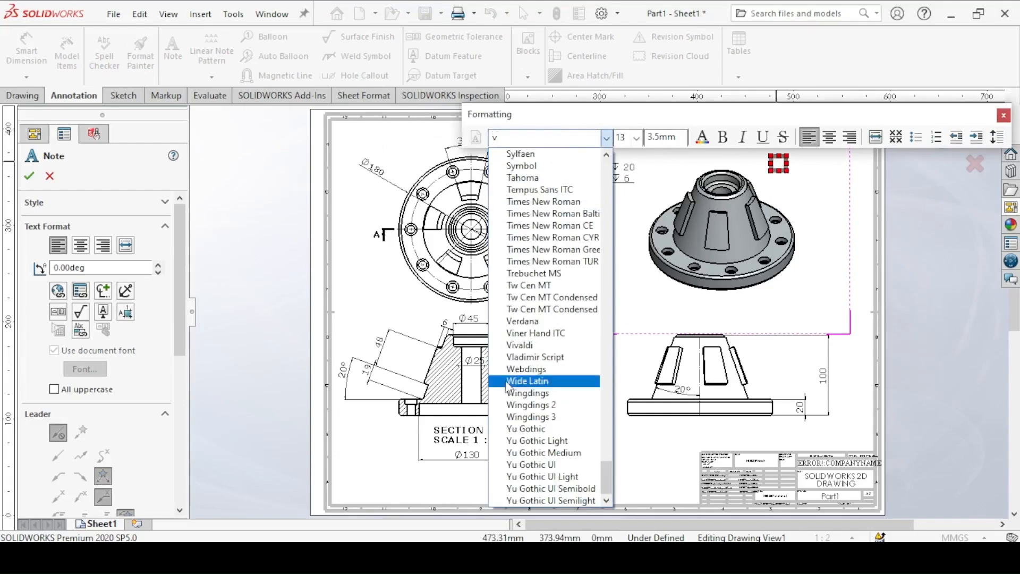
pyautogui.click(524, 321)
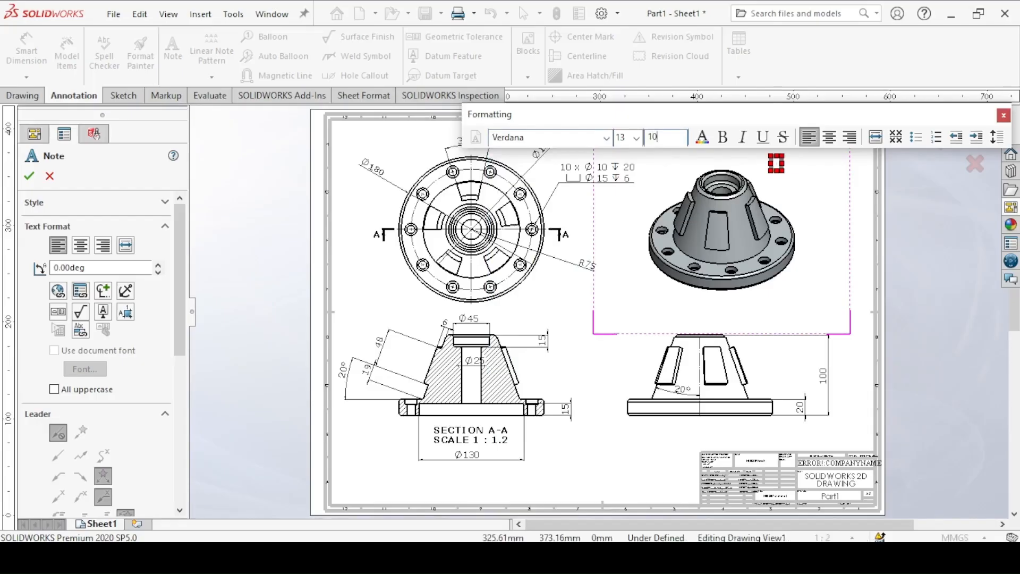
pyautogui.click(724, 139)
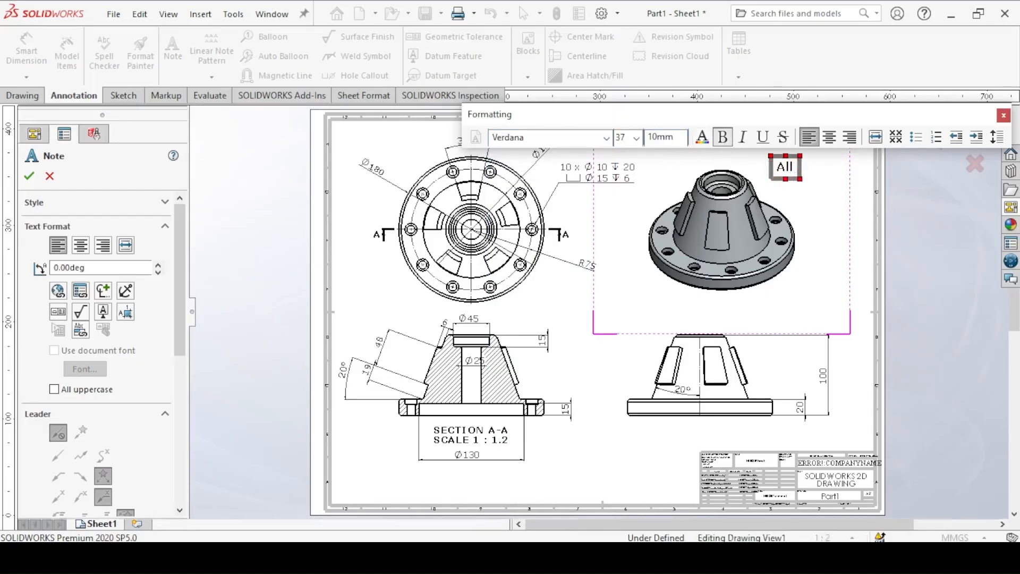
# - Write the general note on three lines: "All dimesions in mm", "All unspecified fillets R3", and "Chamfer: 3mm symmetric"
pyautogui.write('imesions in mm')
pyautogui.press('Return')
pyautogui.write('All unspecified fille')
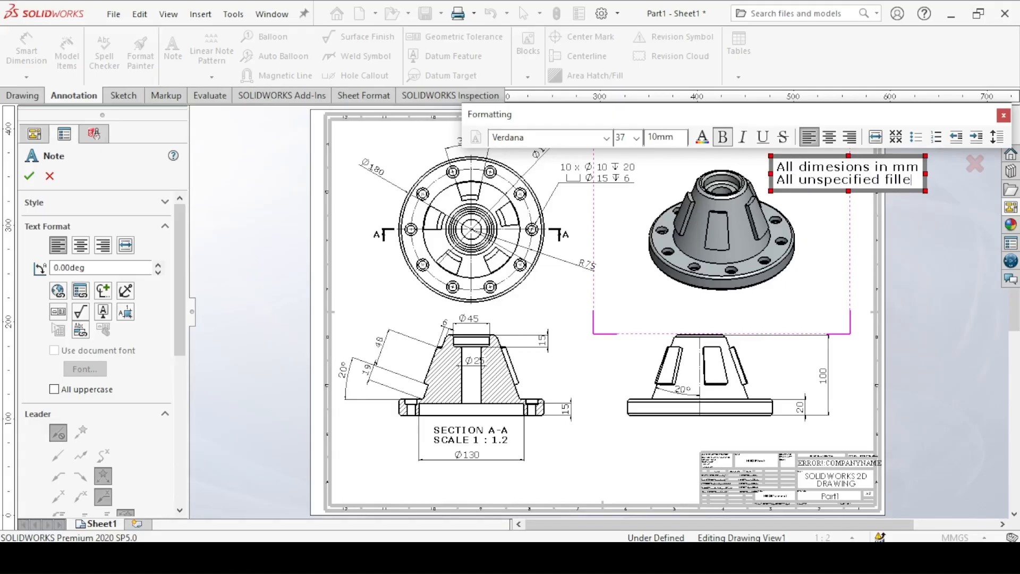
pyautogui.write('ts R')
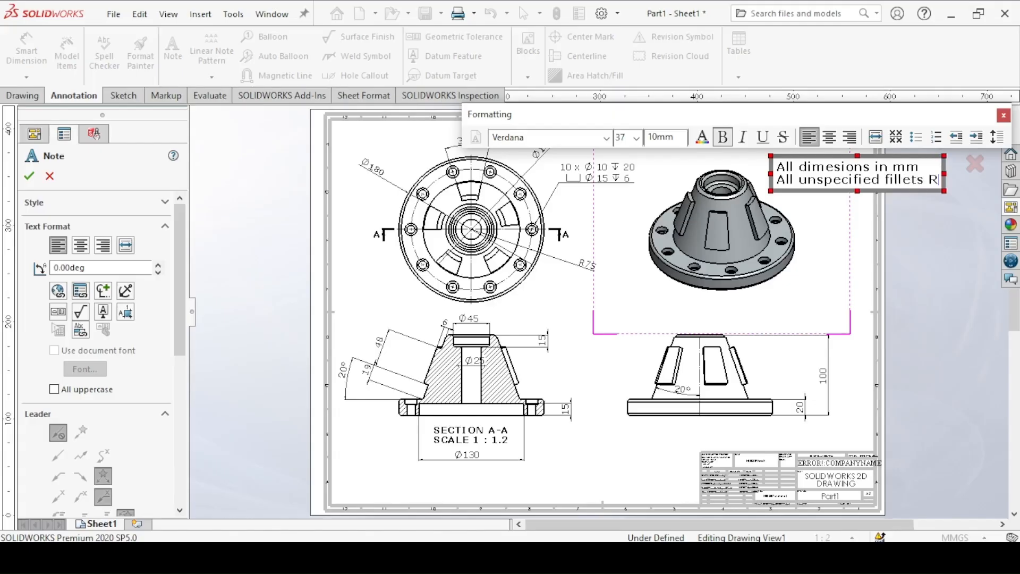
pyautogui.write('3')
pyautogui.press('Return')
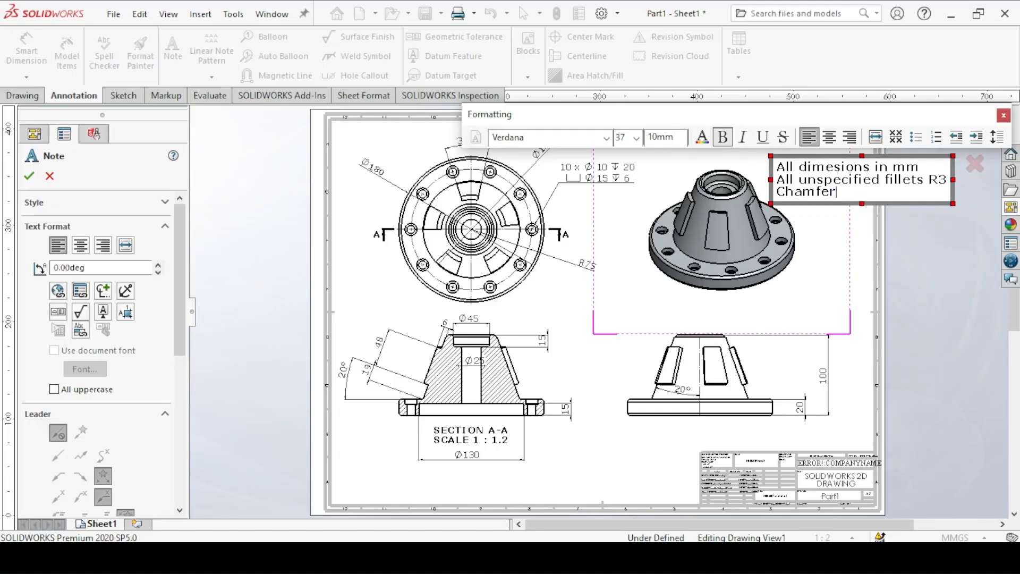
pyautogui.write('Chamfer: 3mm symmetric')
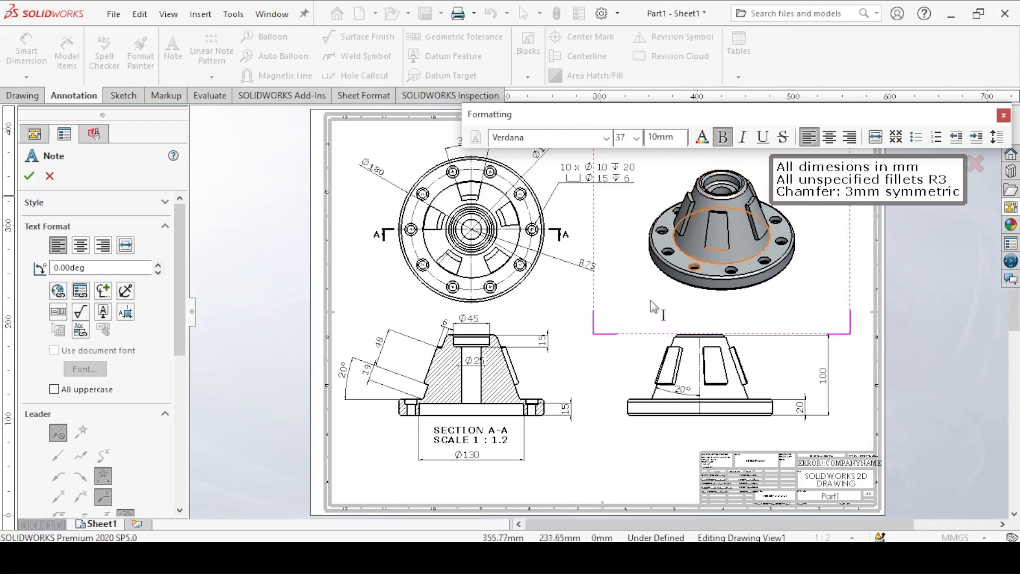
pyautogui.click(375, 285)
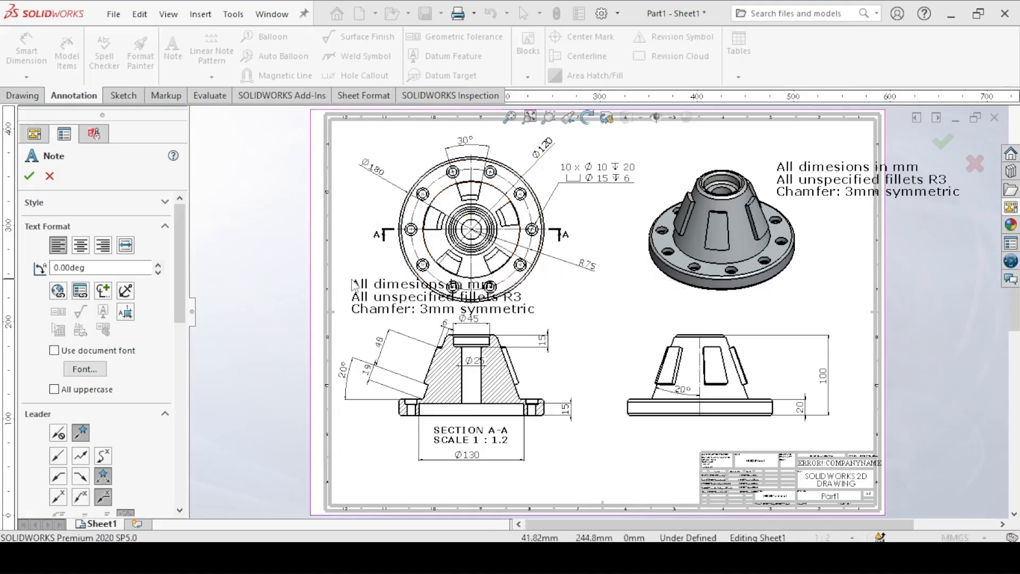
# - Place another note at the lower left of the top view and replace its text with "TOP VIEW"
pyautogui.click(355, 285)
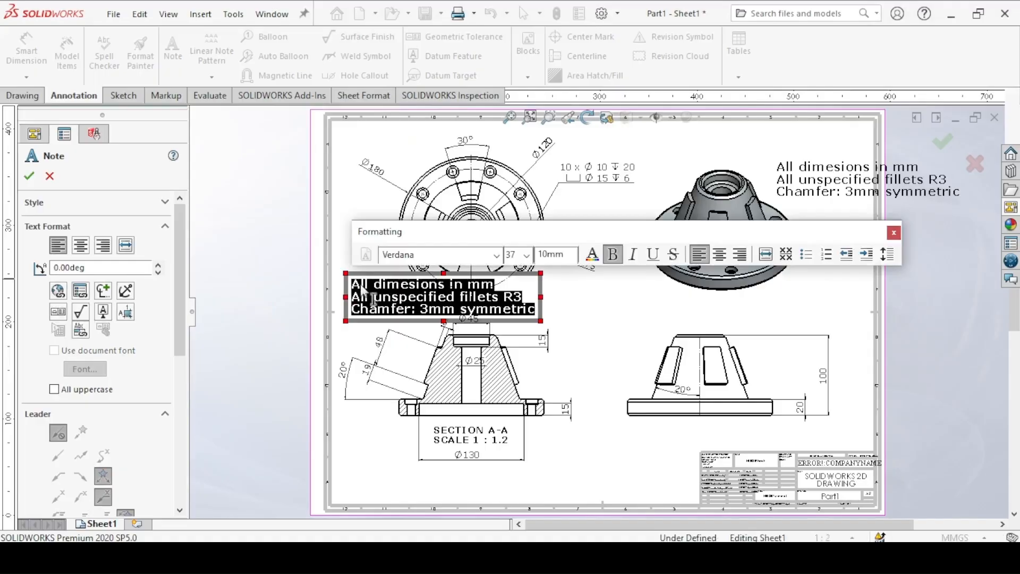
pyautogui.write('TOP V')
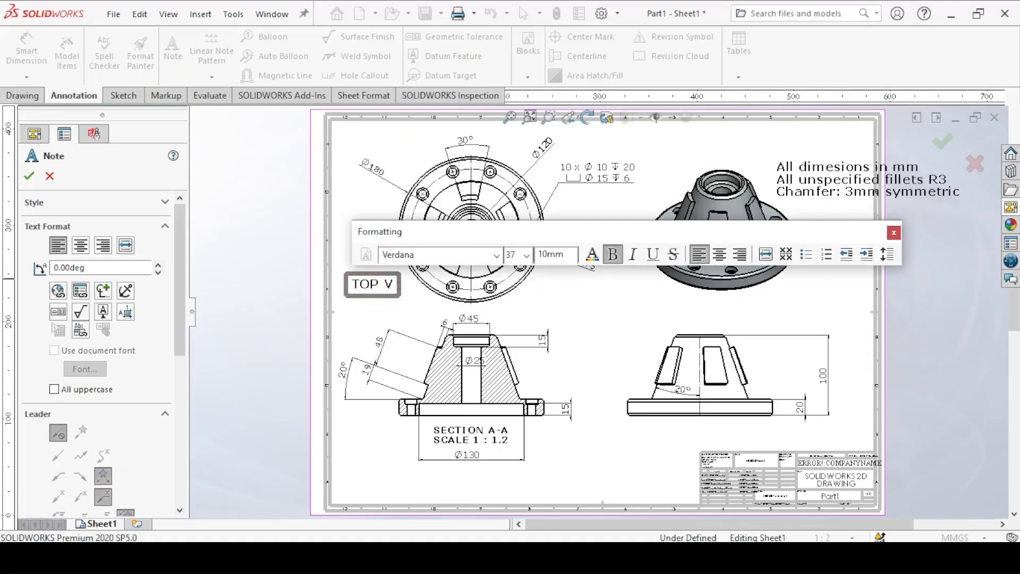
pyautogui.write('IEW')
pyautogui.click(369, 457)
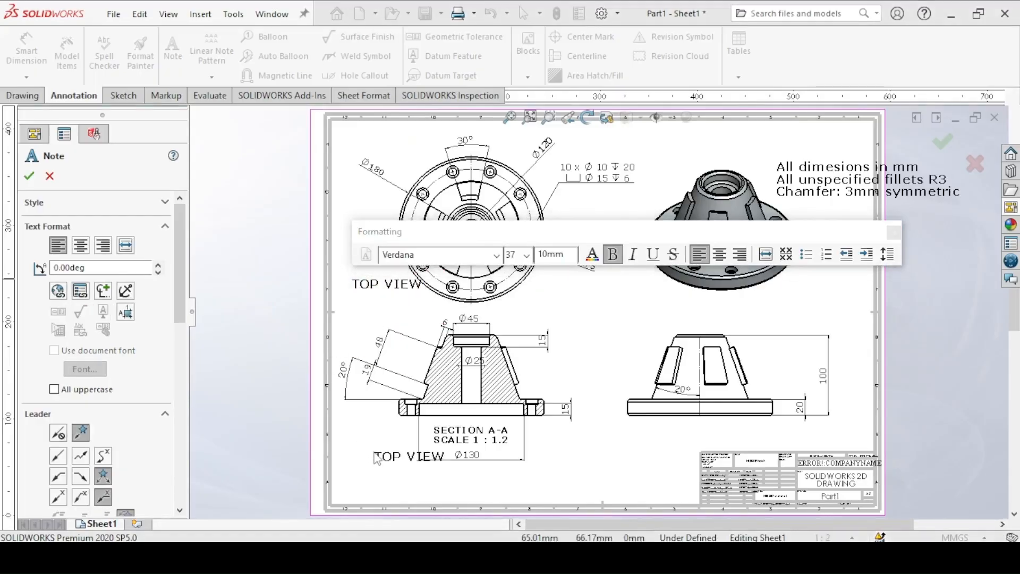
# - Add a note reading "RIGHT VIEW" and move it below the side view of the hub
pyautogui.click(372, 458)
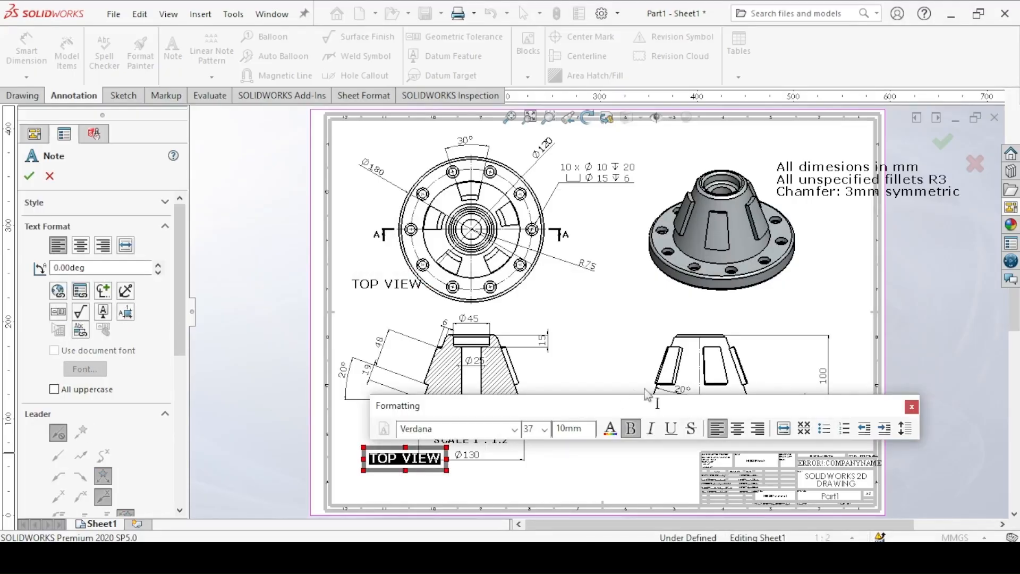
pyautogui.write('RI')
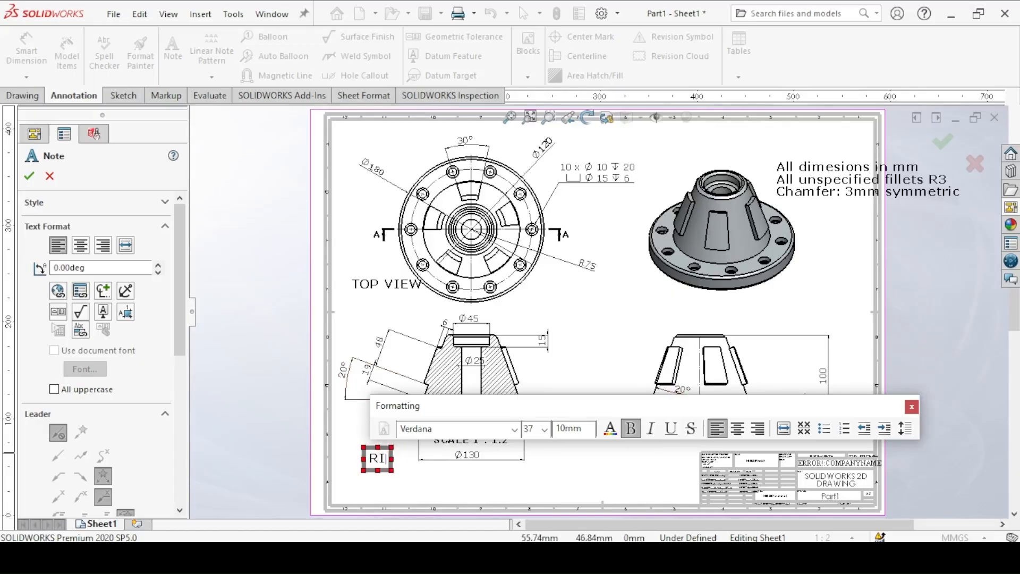
pyautogui.write('GHT VIEW')
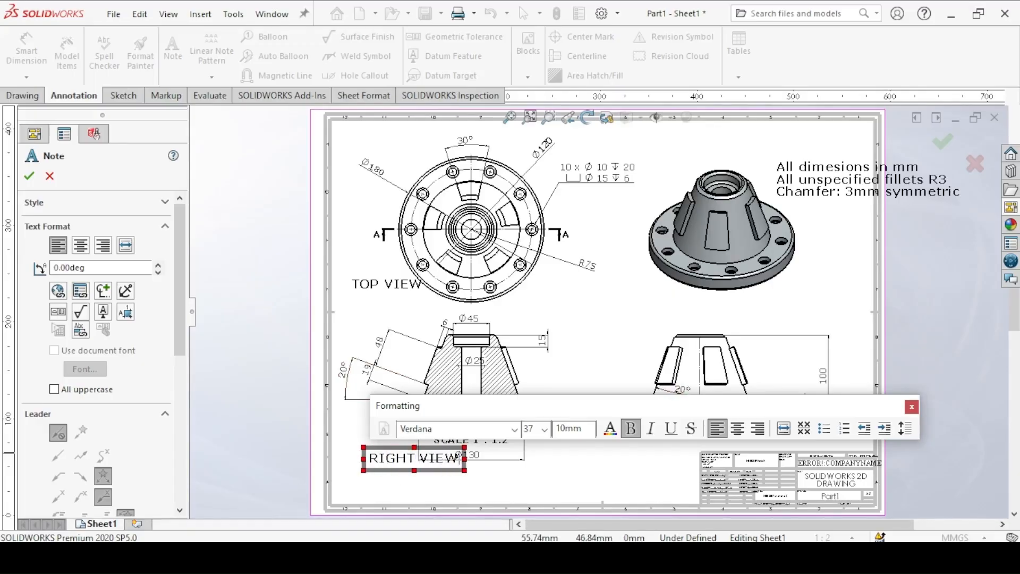
pyautogui.click(511, 482)
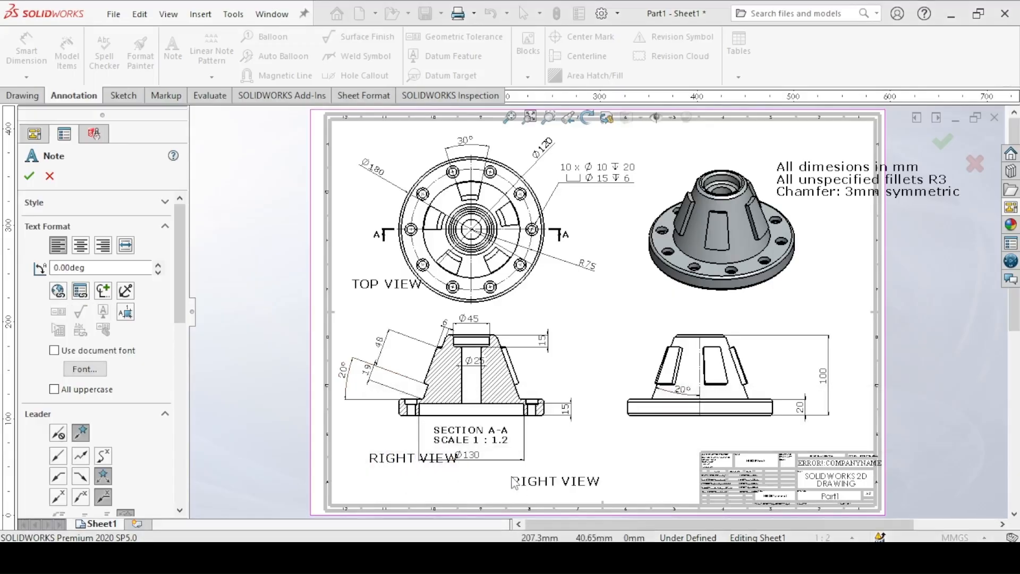
pyautogui.moveTo(394, 462); pyautogui.dragTo(650, 439)
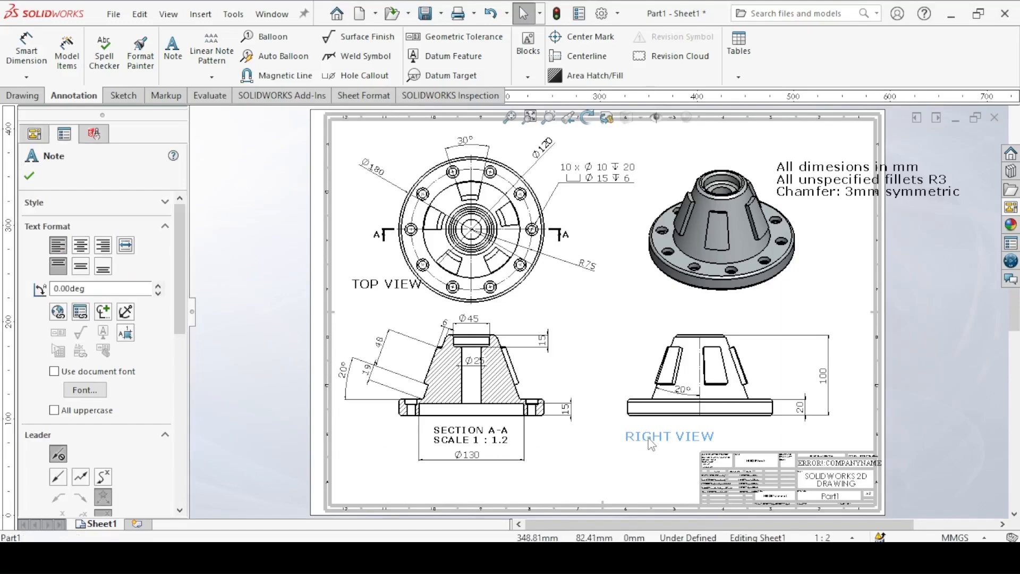
pyautogui.click(627, 473)
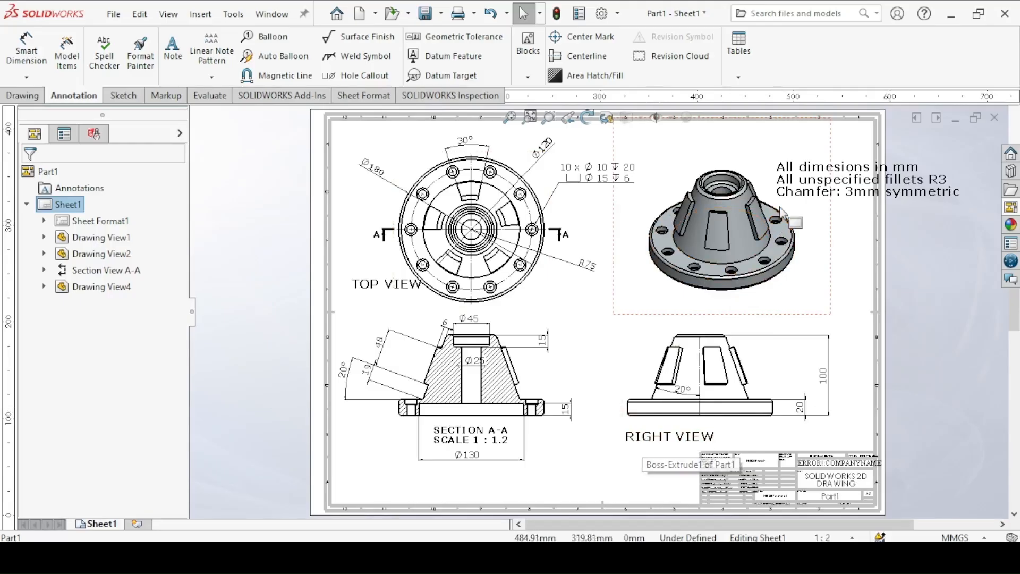
# - Move the three-line general note up and left, above the isometric view's upper right side
pyautogui.moveTo(801, 184)
pyautogui.mouseDown()
pyautogui.moveTo(779, 152)
pyautogui.moveTo(769, 152)
pyautogui.mouseUp()
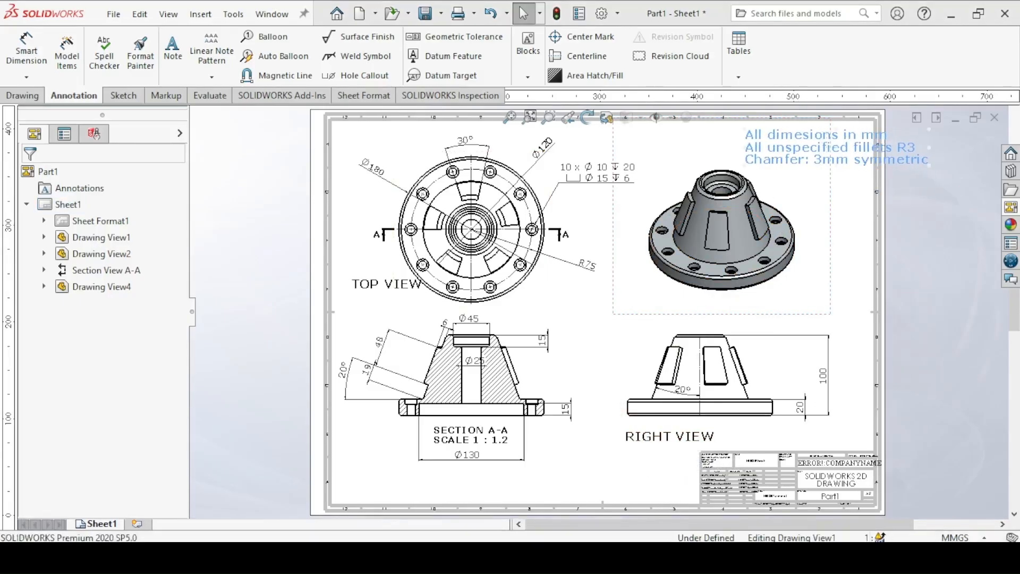
pyautogui.click(250, 330)
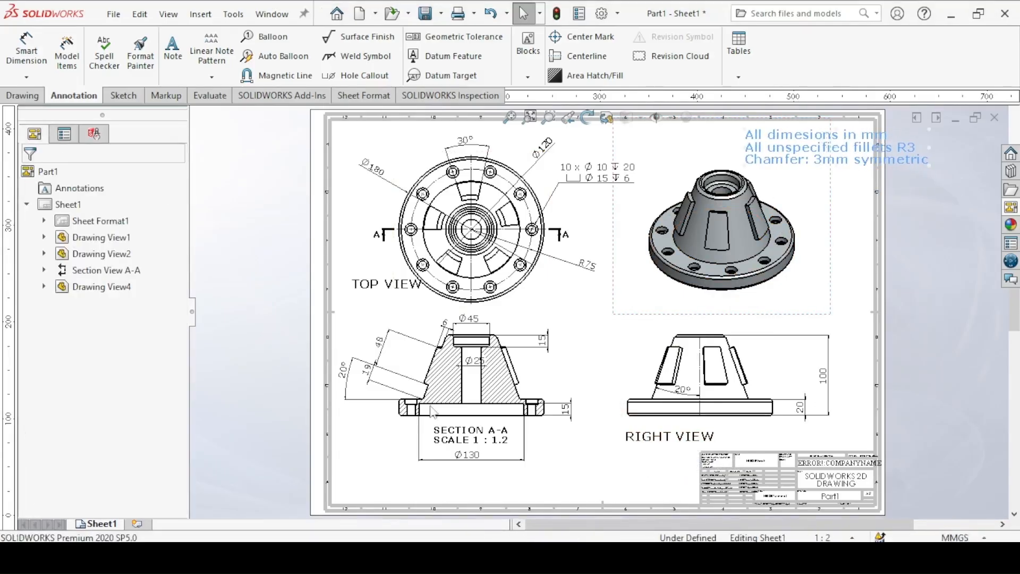
# - Copy the "RIGHT VIEW" note, place the copy below the isometric view, and change its text to "ISOMETRIC VIEW"
pyautogui.click(685, 437)
pyautogui.hotkey('ctrl', 'c')
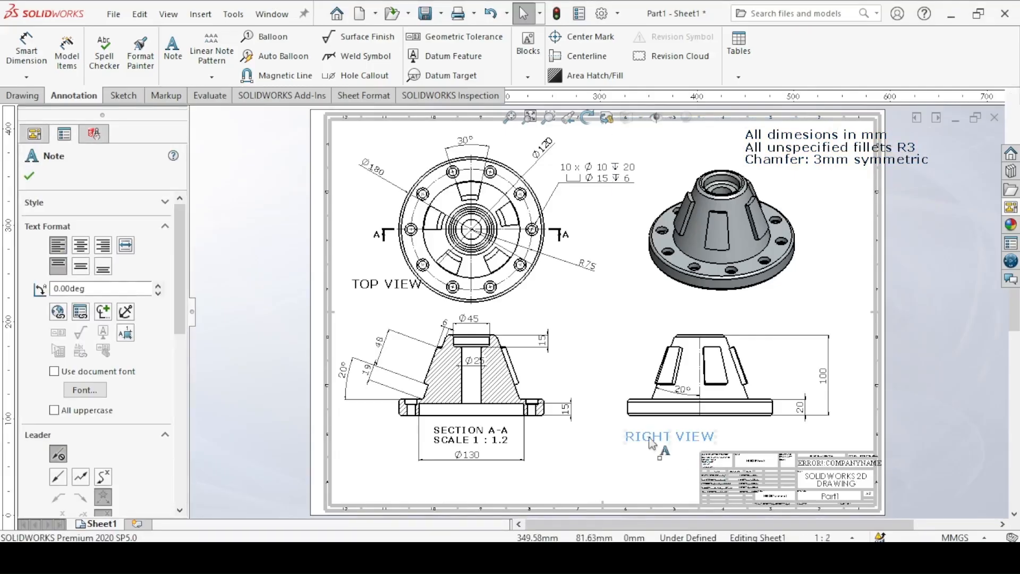
pyautogui.hotkey('ctrl', 'v')
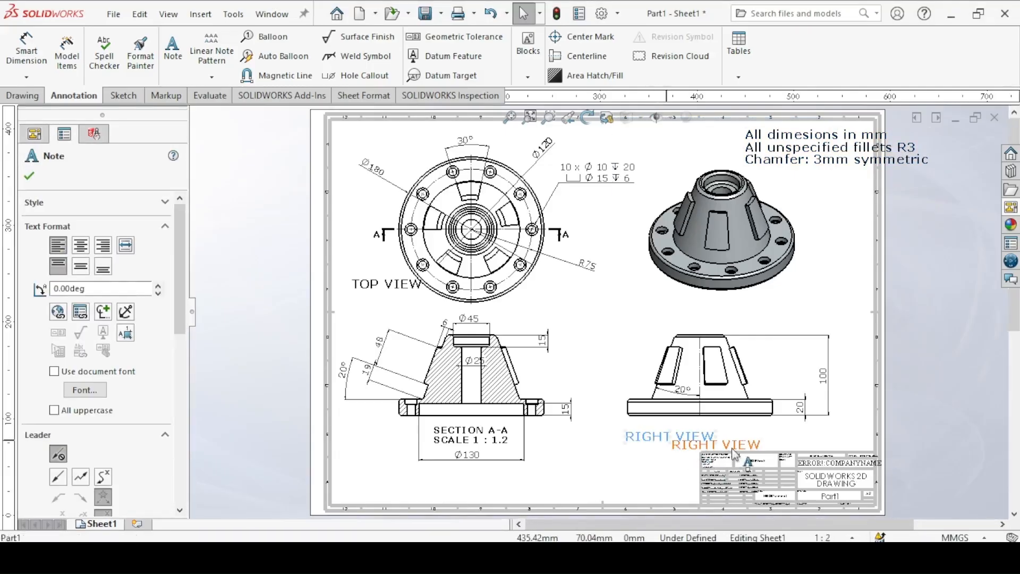
pyautogui.moveTo(738, 441); pyautogui.dragTo(763, 366)
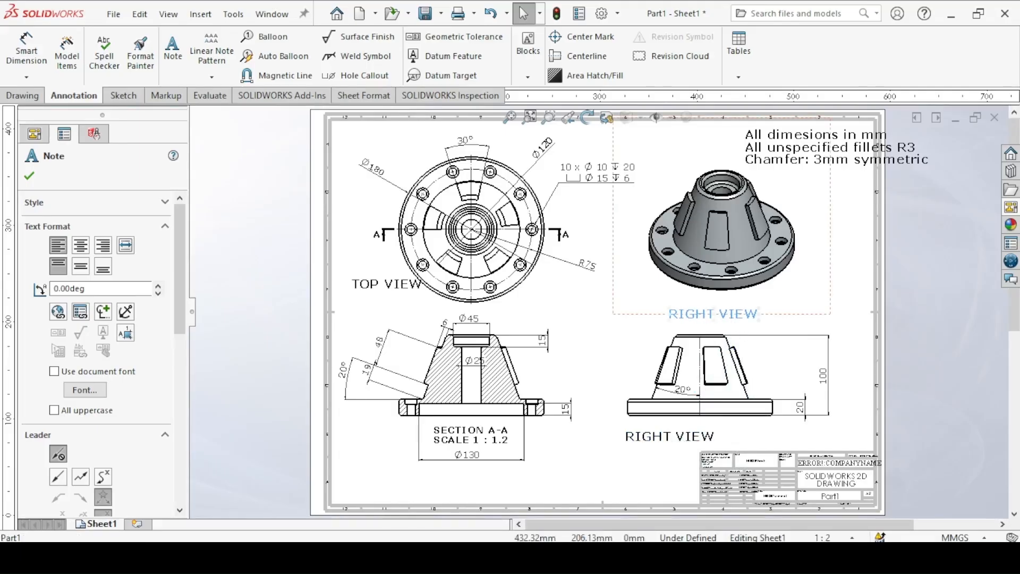
pyautogui.doubleClick(732, 322)
pyautogui.write('ISOMETRIC VIEW')
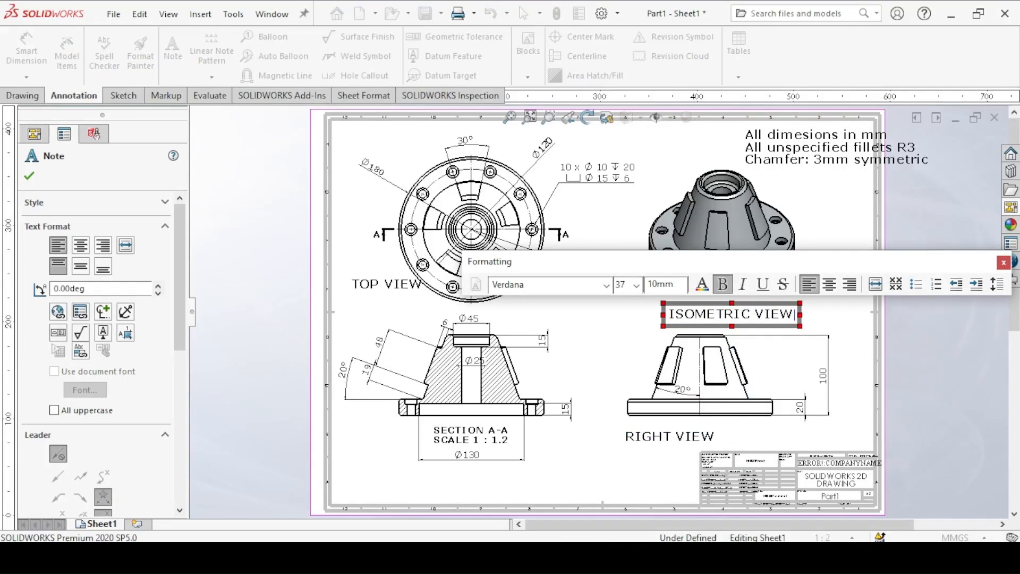
pyautogui.click(889, 340)
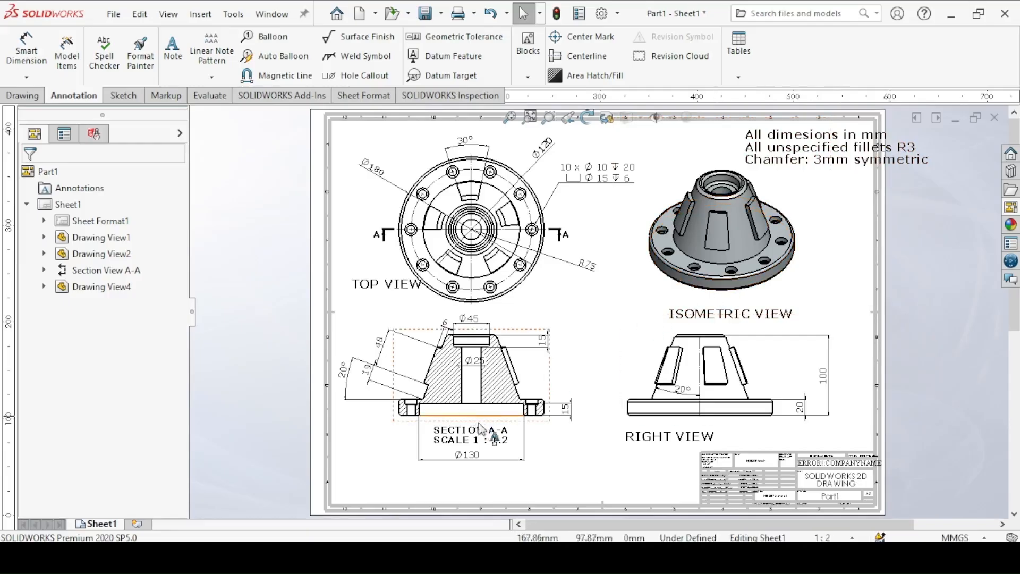
# - Shift the three-line general note further left so it sits inside the sheet border above the isometric view
pyautogui.click(807, 160)
pyautogui.moveTo(807, 159); pyautogui.dragTo(739, 155)
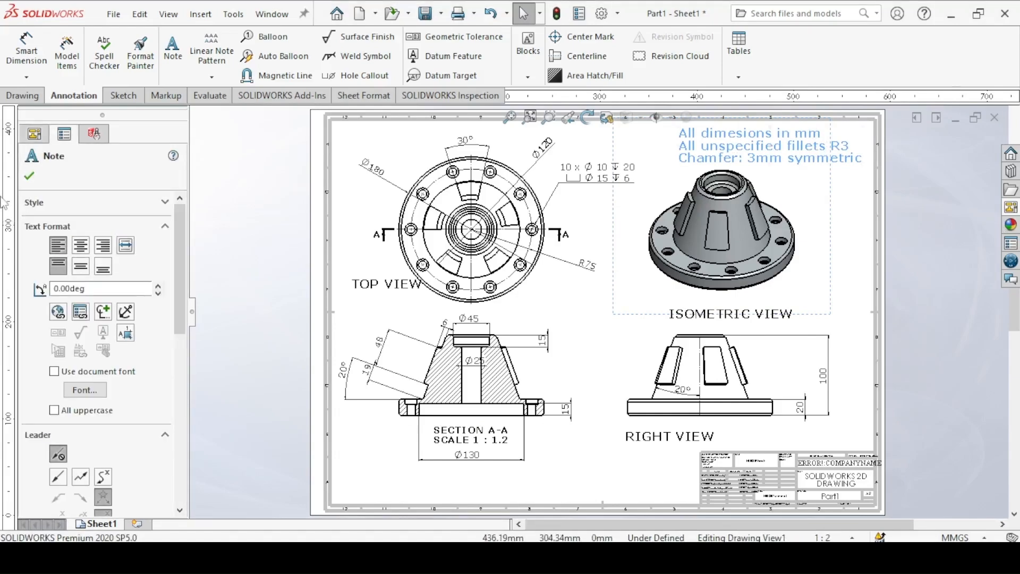
# - Move the right view's 20° angle dimension outside the hub, beside its left sloped side
pyautogui.click(28, 177)
pyautogui.moveTo(682, 389); pyautogui.dragTo(635, 377)
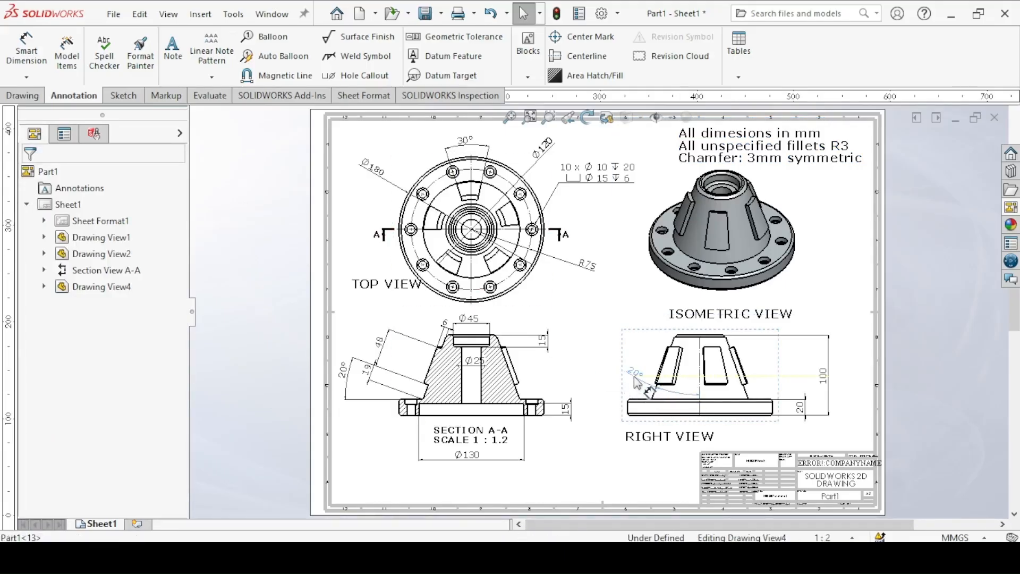
# - Shift the top and section views slightly right with the section view lower, and move the "RIGHT VIEW" note further left
pyautogui.click(549, 379)
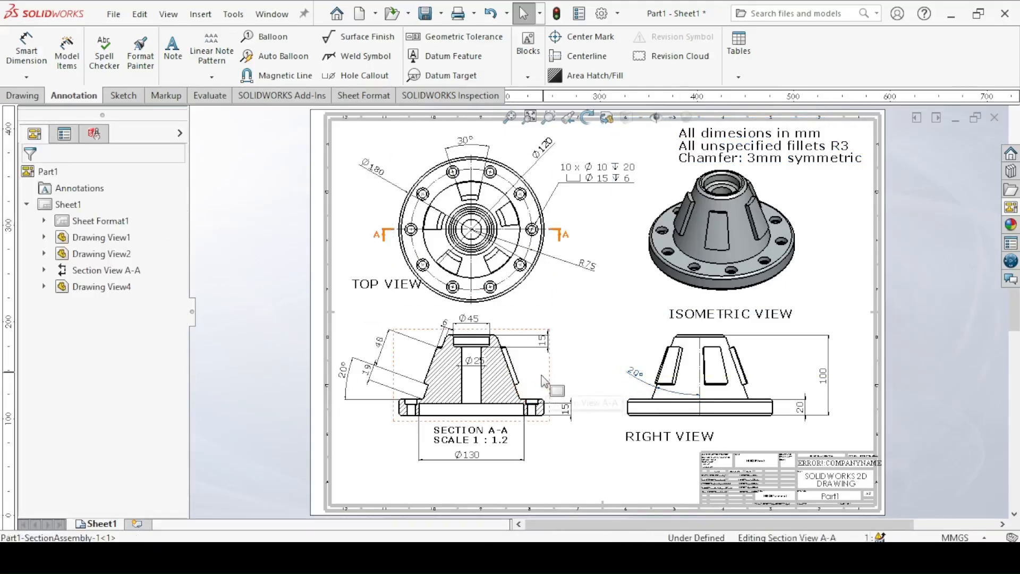
pyautogui.moveTo(548, 283); pyautogui.dragTo(554, 282)
pyautogui.moveTo(643, 437); pyautogui.dragTo(620, 441)
pyautogui.moveTo(554, 422); pyautogui.dragTo(553, 430)
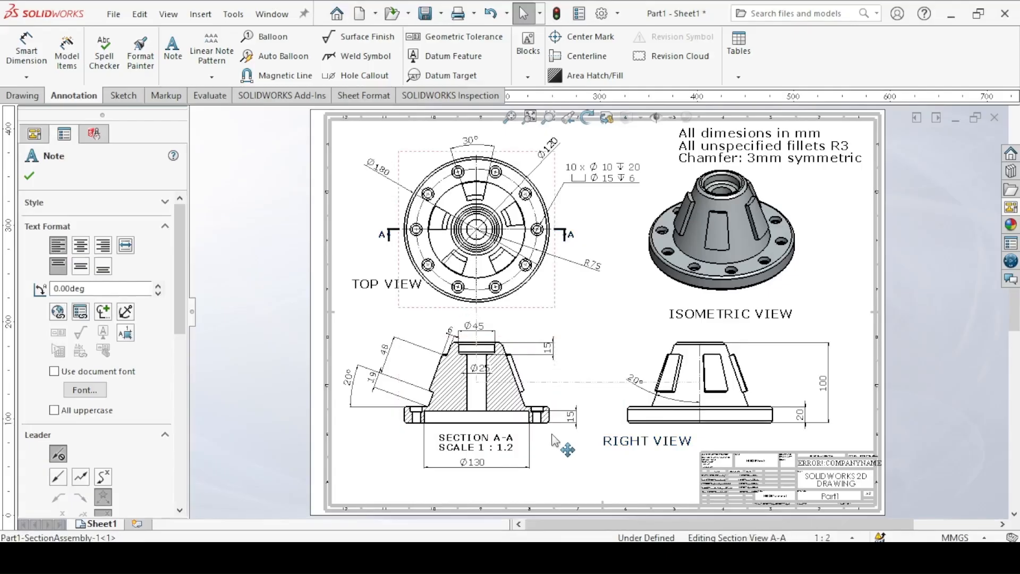
# - Rearrange the 6, 48, 19 and 20° dimensions beside the section view's left sloped side
pyautogui.click(481, 331)
pyautogui.moveTo(433, 327); pyautogui.dragTo(367, 388)
# - Move the SECTION A-A label below the Ø130 dimension and bring that dimension closer to the section view
pyautogui.moveTo(482, 452); pyautogui.dragTo(476, 494)
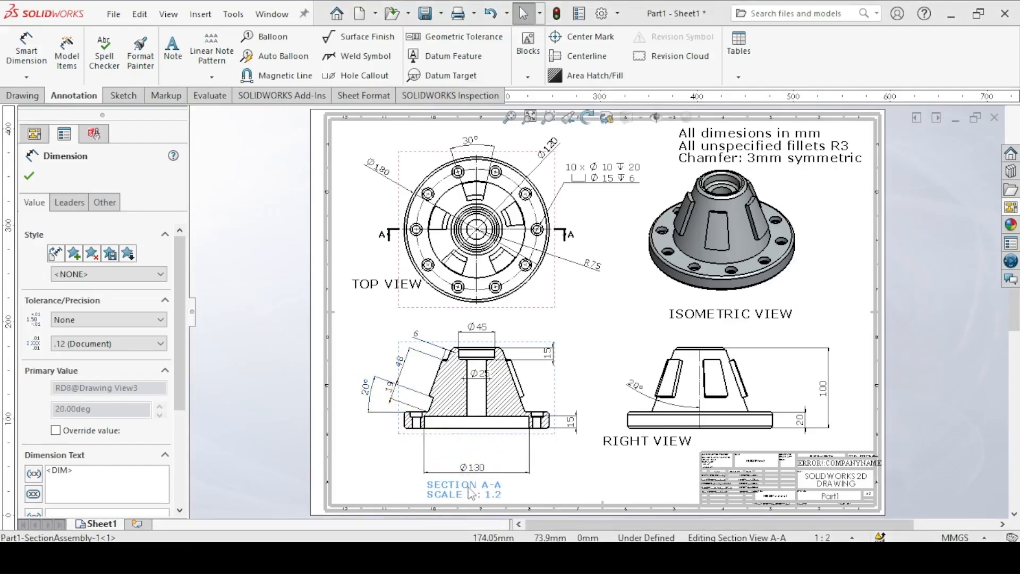
pyautogui.moveTo(489, 449)
pyautogui.mouseDown()
pyautogui.moveTo(478, 461)
pyautogui.moveTo(488, 454)
pyautogui.mouseUp()
pyautogui.moveTo(483, 491); pyautogui.dragTo(490, 482)
# - Move the bore-depth and flange-height 15 dimensions closer to the section view's right side
pyautogui.moveTo(548, 353); pyautogui.dragTo(531, 338)
pyautogui.moveTo(573, 421); pyautogui.dragTo(561, 401)
pyautogui.click(317, 301)
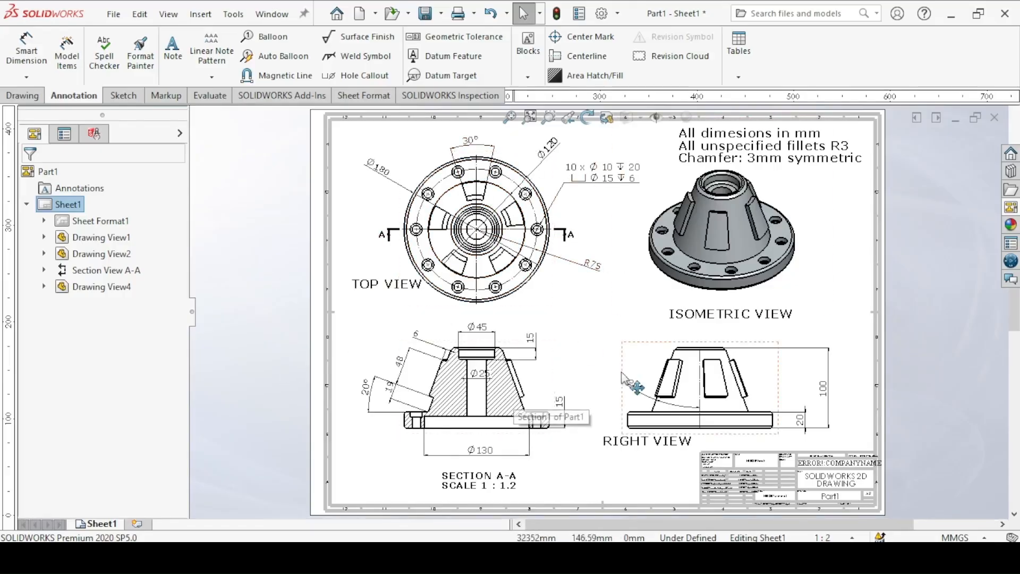
# - Set the document's visible edge line thickness to 0.7mm and save the drawing as "Part1 Drawing"
pyautogui.click(601, 13)
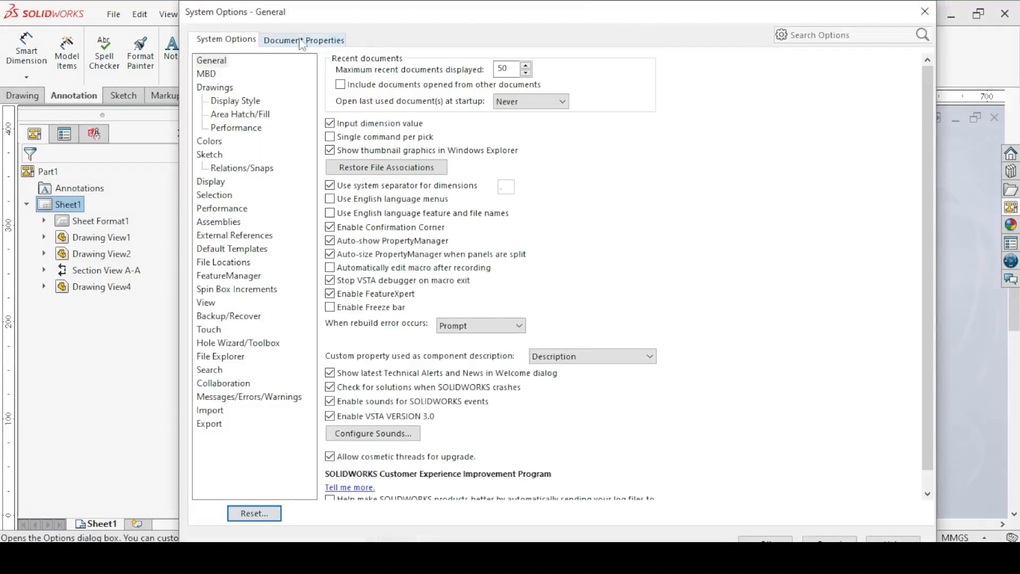
pyautogui.click(305, 40)
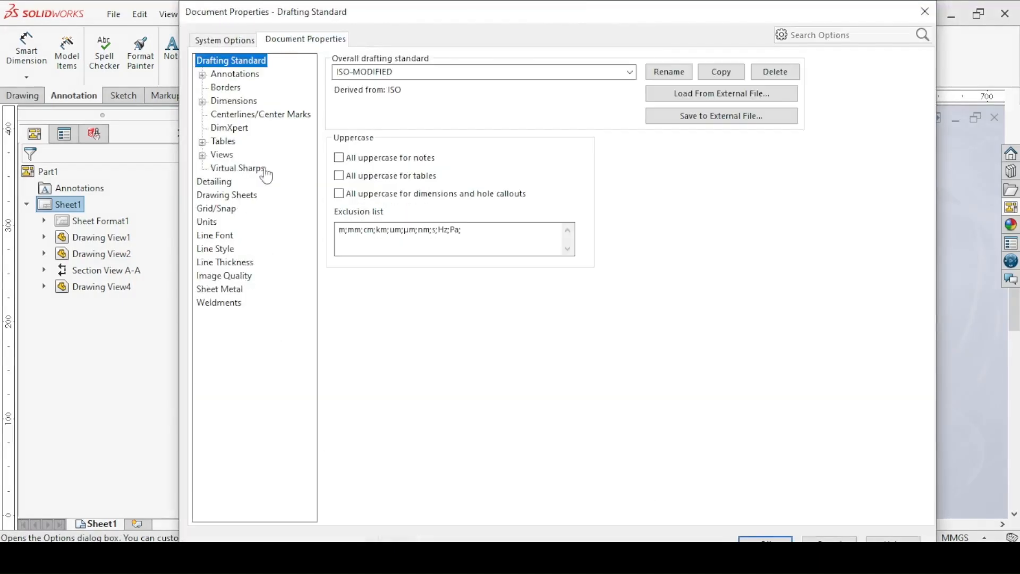
pyautogui.click(213, 236)
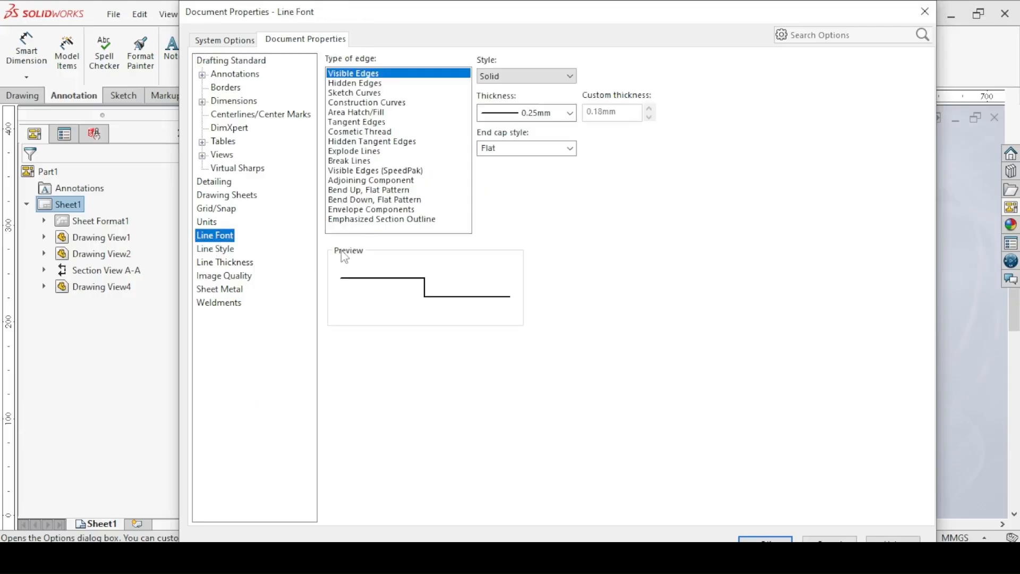
pyautogui.click(482, 111)
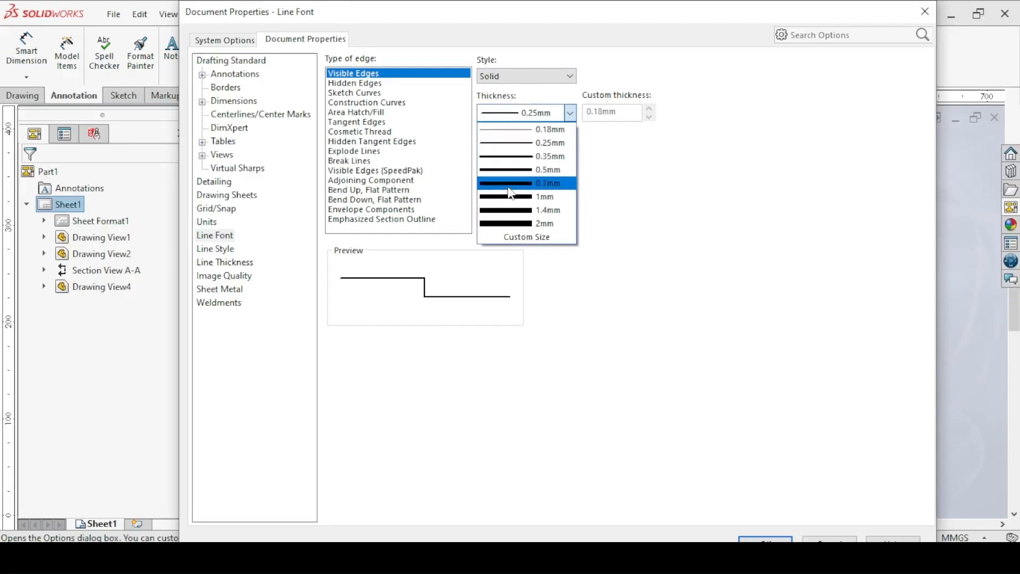
pyautogui.click(511, 193)
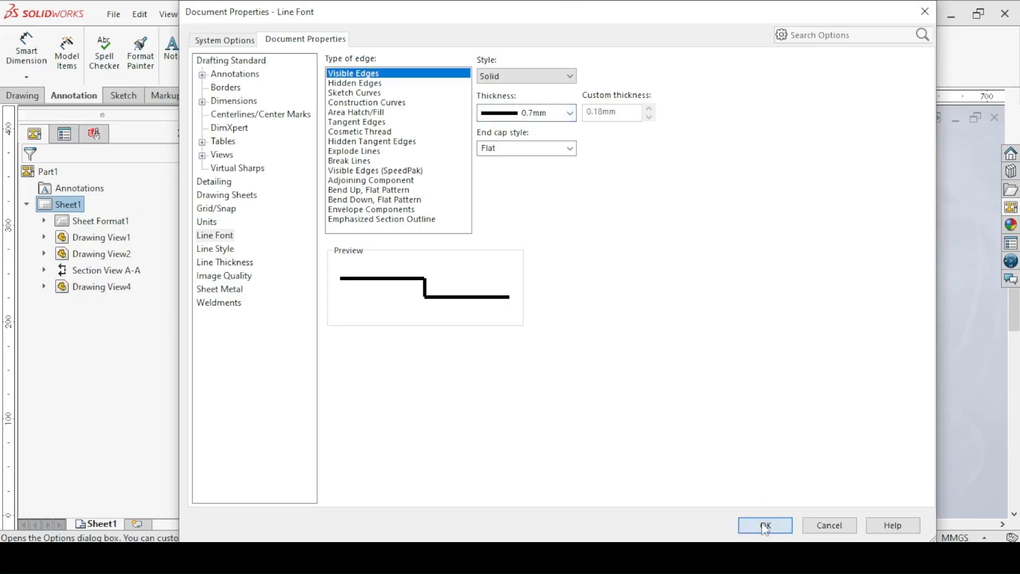
pyautogui.click(765, 523)
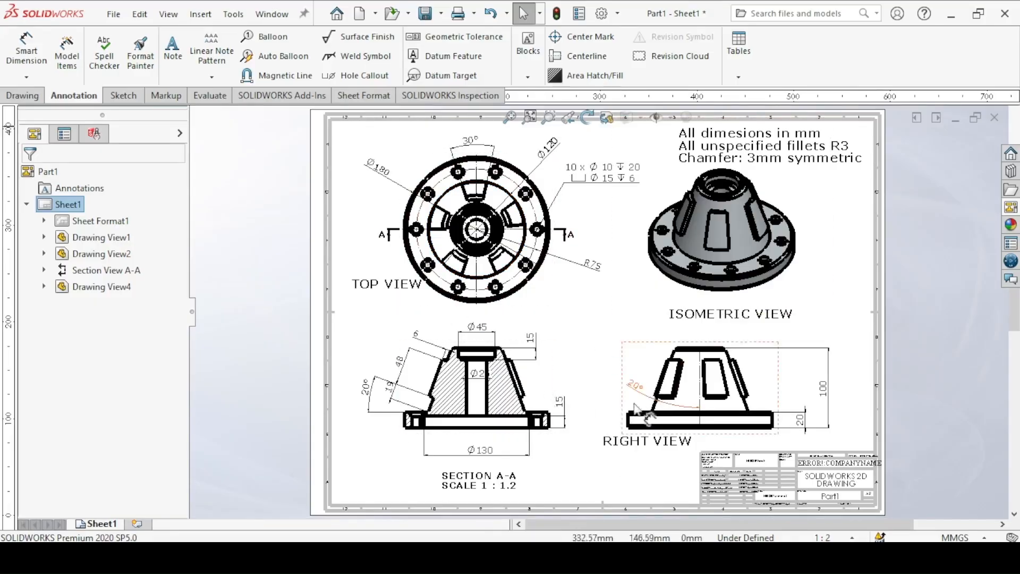
pyautogui.click(425, 14)
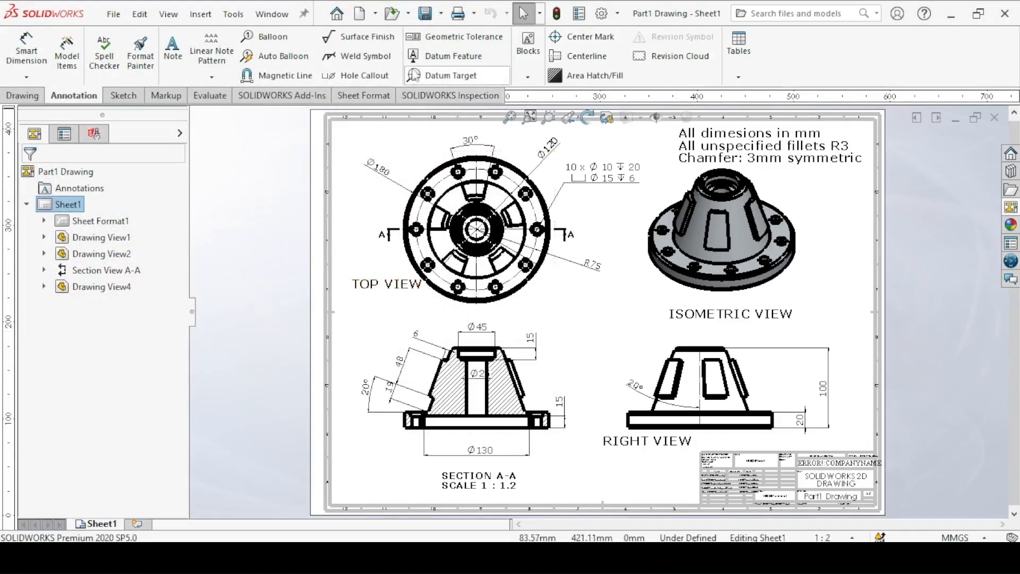
# - Set the drawing's print page setup to Scale to fit with Color / Gray scale output
pyautogui.click(460, 19)
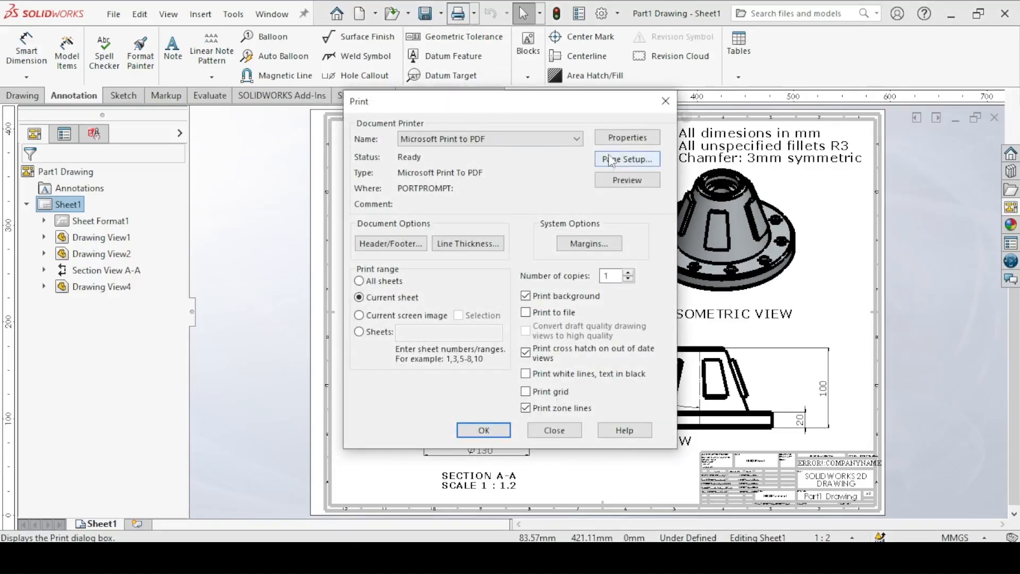
pyautogui.click(611, 164)
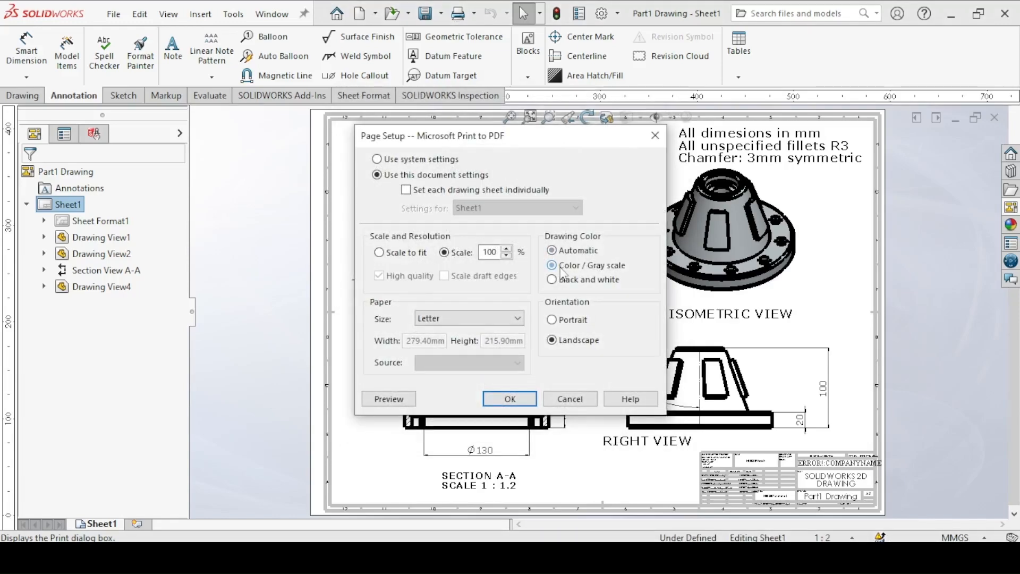
pyautogui.click(380, 253)
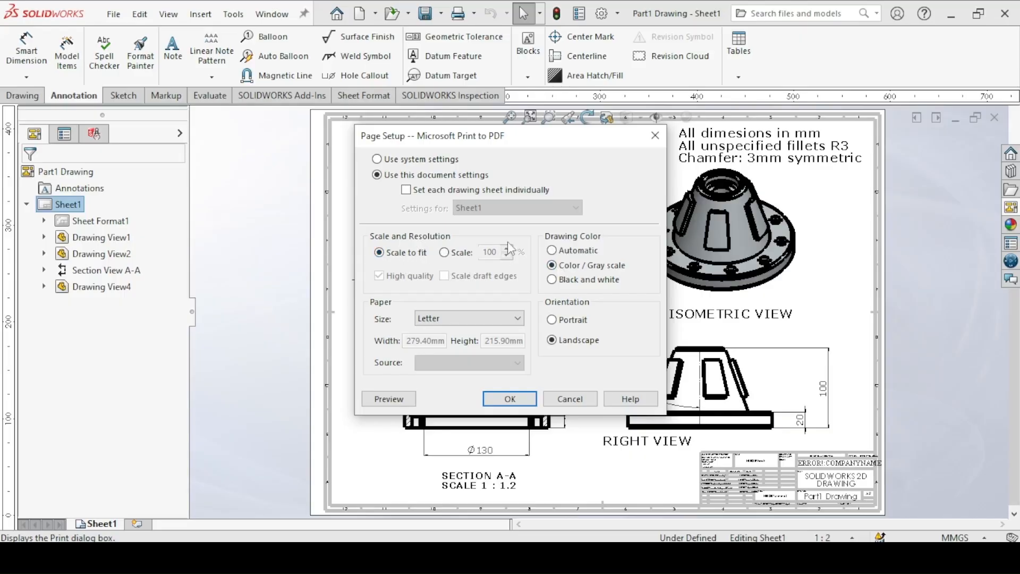
pyautogui.click(507, 399)
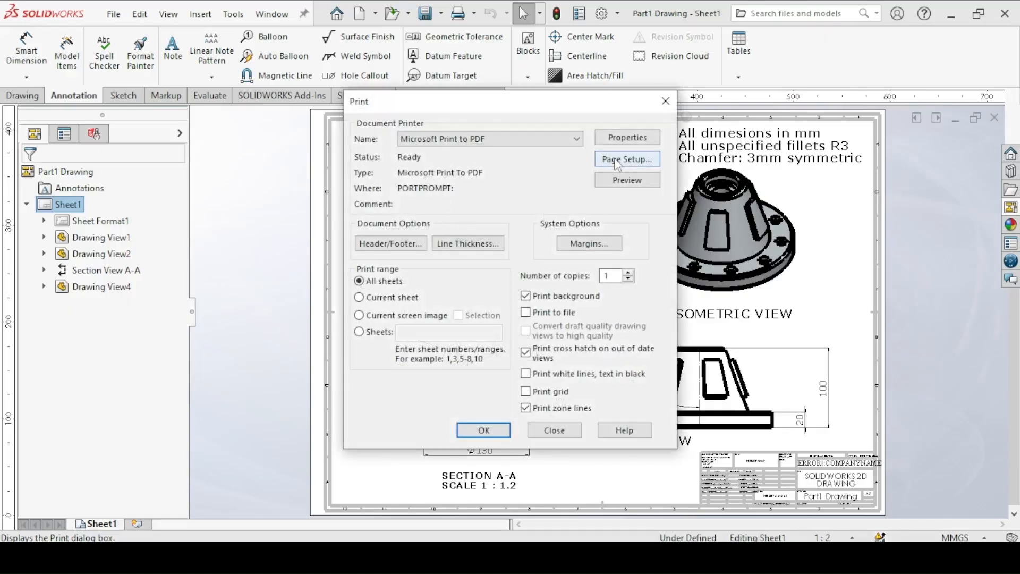
# - Print all sheets with Microsoft Print to PDF, saving the output on the Desktop as "part1 pdf"
pyautogui.click(484, 430)
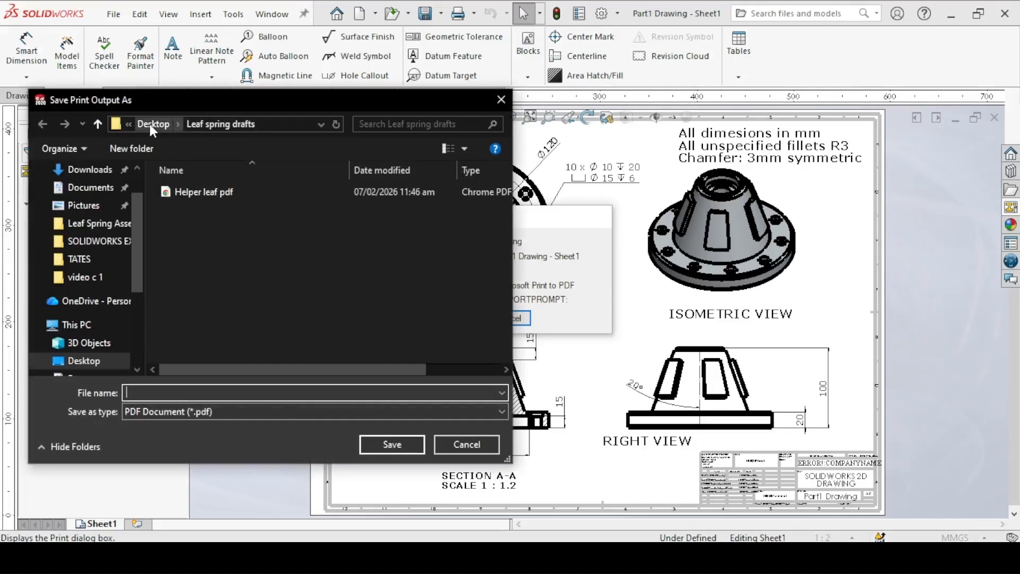
pyautogui.click(150, 123)
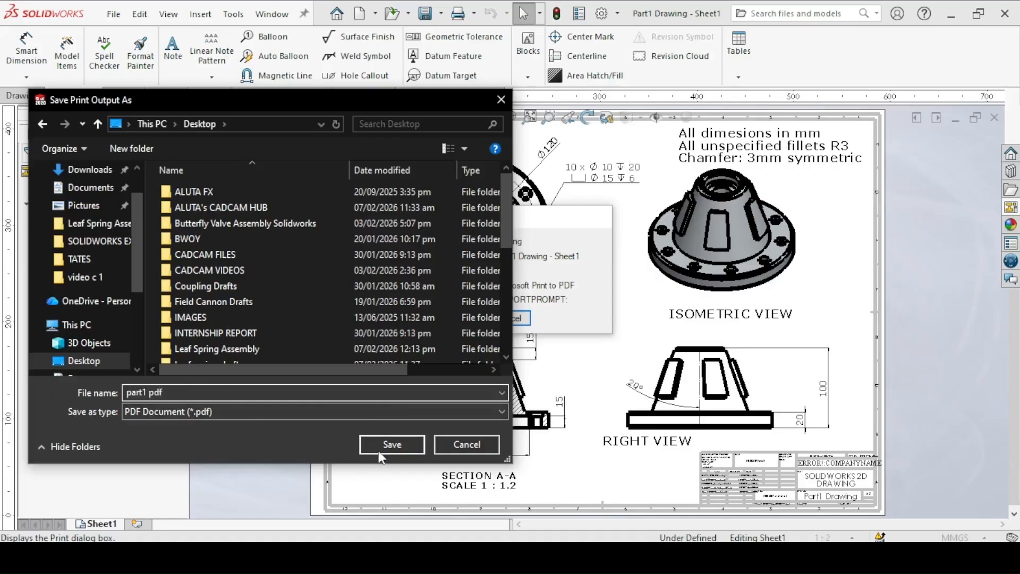
pyautogui.click(392, 444)
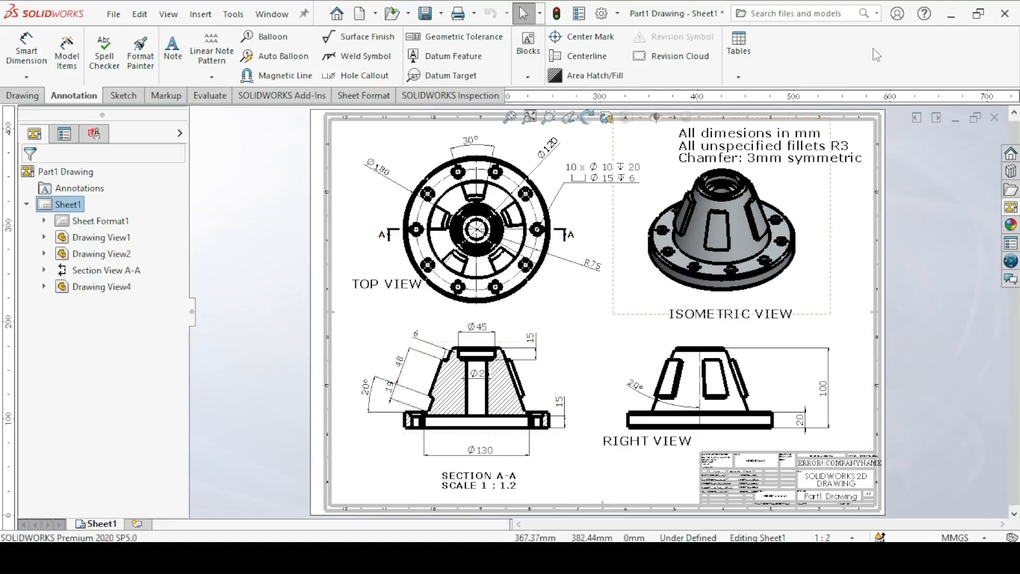
# - Open the "part1 pdf" file from the desktop and examine the views, dimensions, notes and title block of the printed sheet
pyautogui.click(951, 14)
pyautogui.click(606, 90)
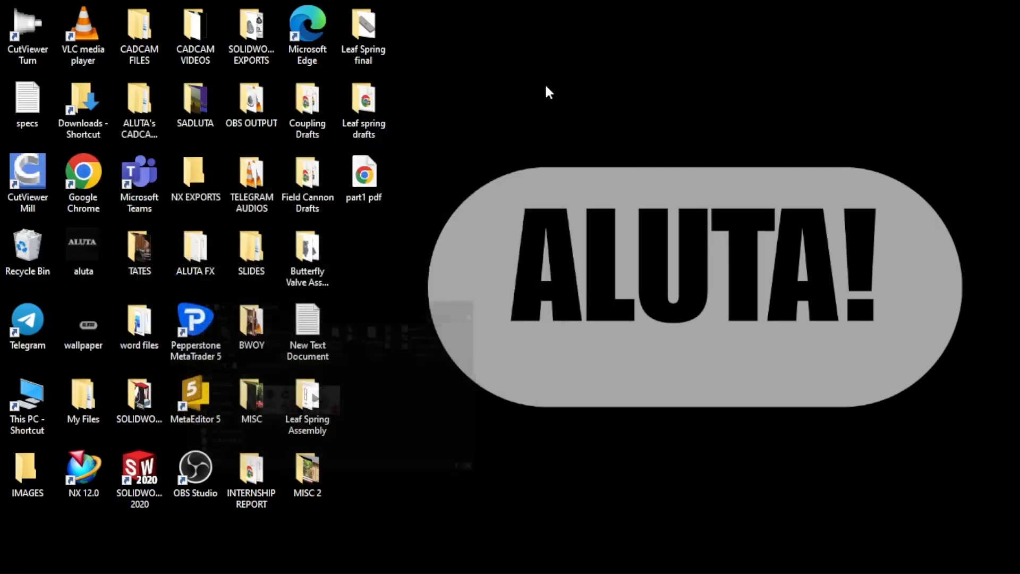
pyautogui.doubleClick(367, 178)
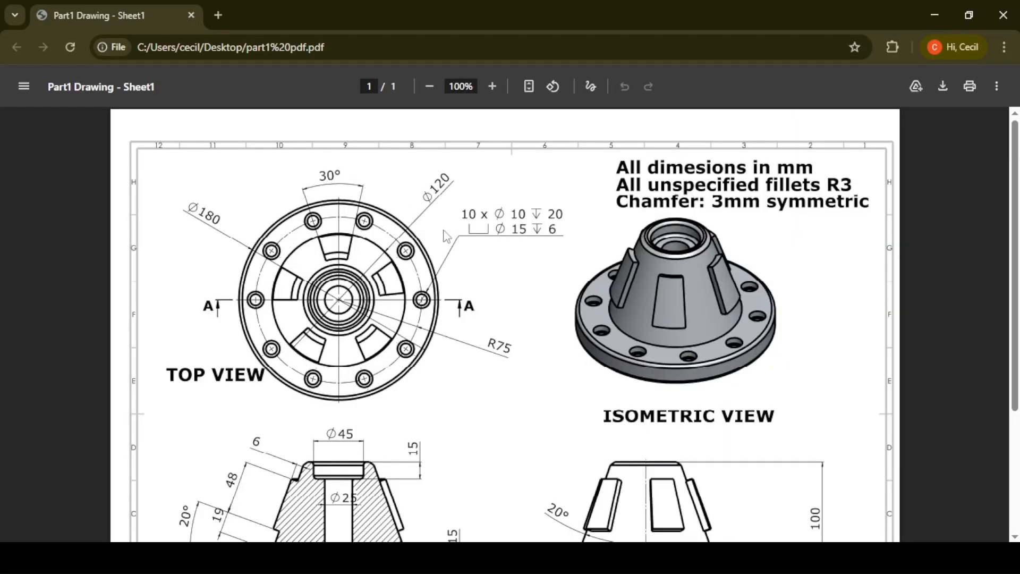
pyautogui.keyDown('ctrl'); pyautogui.scroll(-3, 446, 236); pyautogui.keyUp('ctrl')
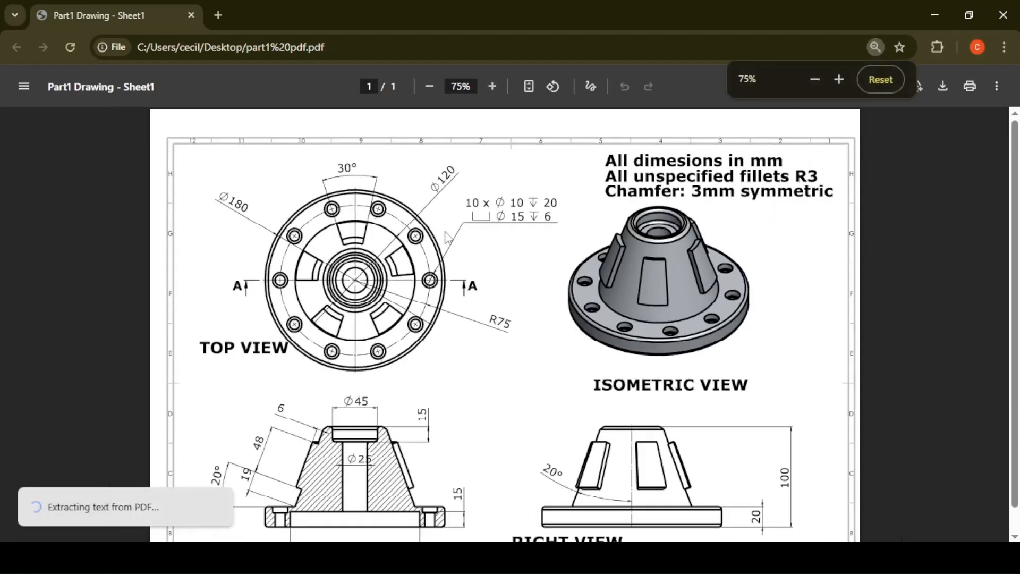
pyautogui.keyDown('ctrl'); pyautogui.scroll(-1, 447, 237); pyautogui.keyUp('ctrl')
pyautogui.keyDown('ctrl'); pyautogui.scroll(-1, 775, 281); pyautogui.keyUp('ctrl')
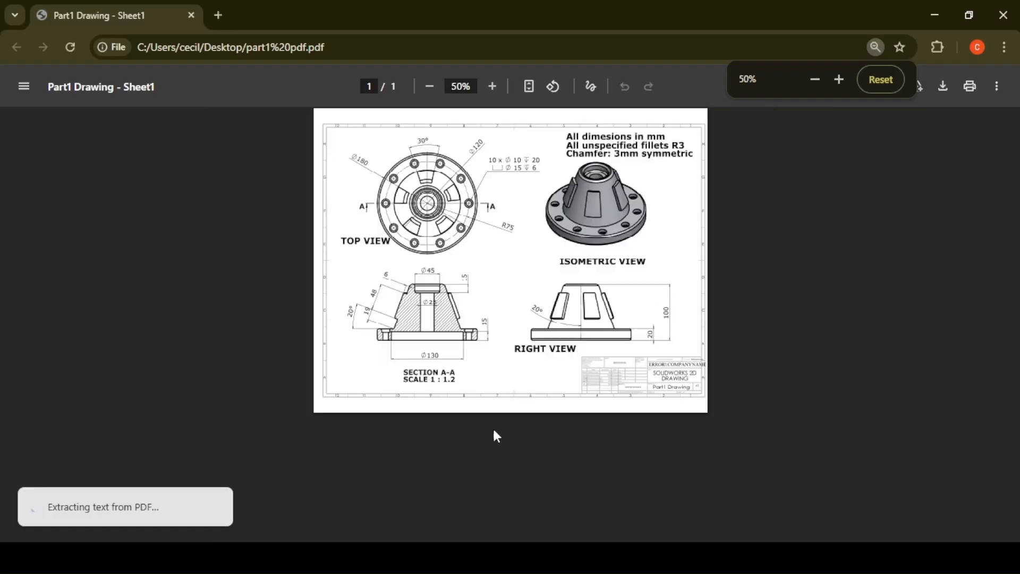
pyautogui.keyDown('ctrl'); pyautogui.scroll(2, 456, 259); pyautogui.keyUp('ctrl')
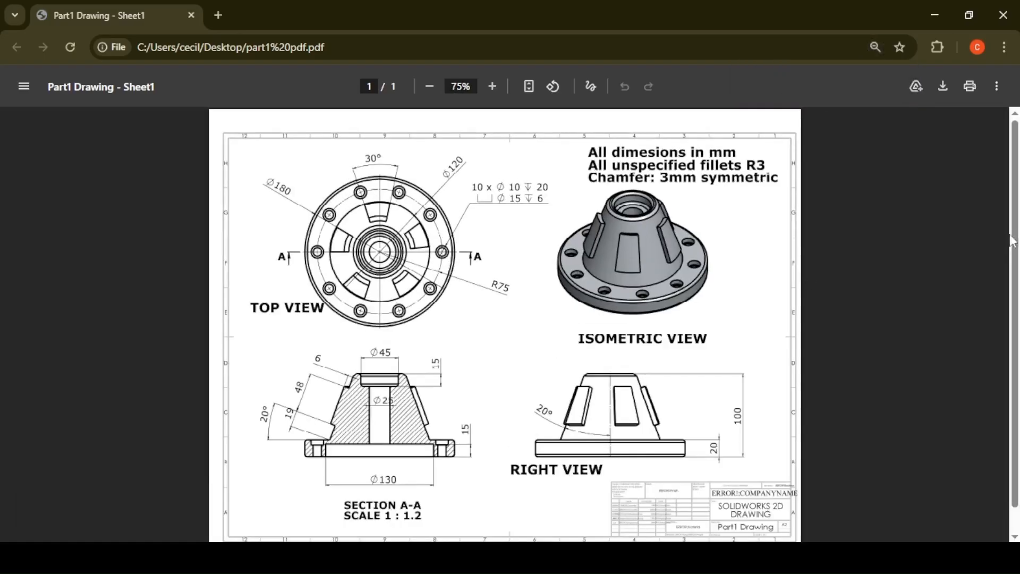
pyautogui.scroll(-1, 1012, 235)
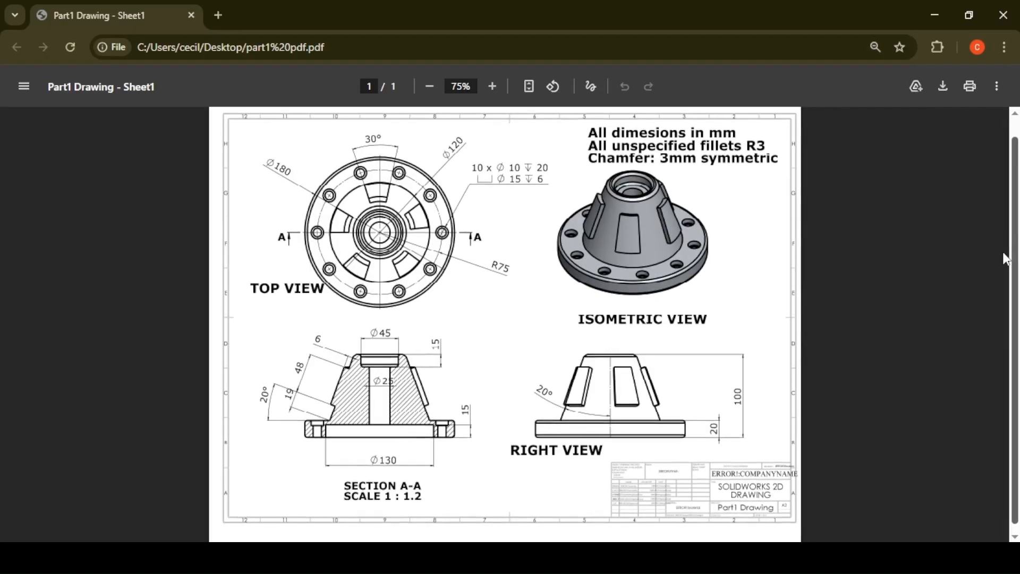
pyautogui.moveTo(999, 249); pyautogui.dragTo(994, 248)
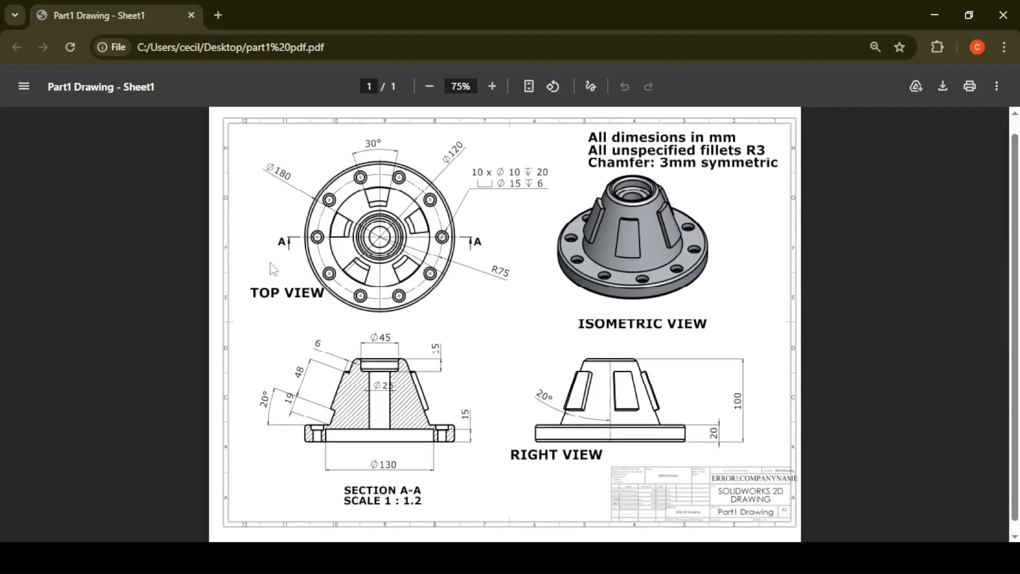